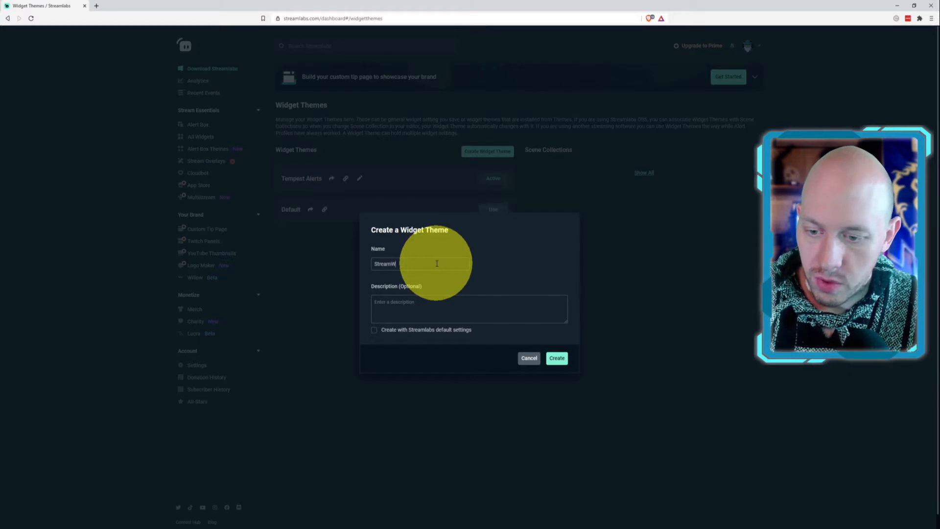
# Create and activate a widget theme named StreamWiz and open its Alert Box settings
pyautogui.click(557, 359)
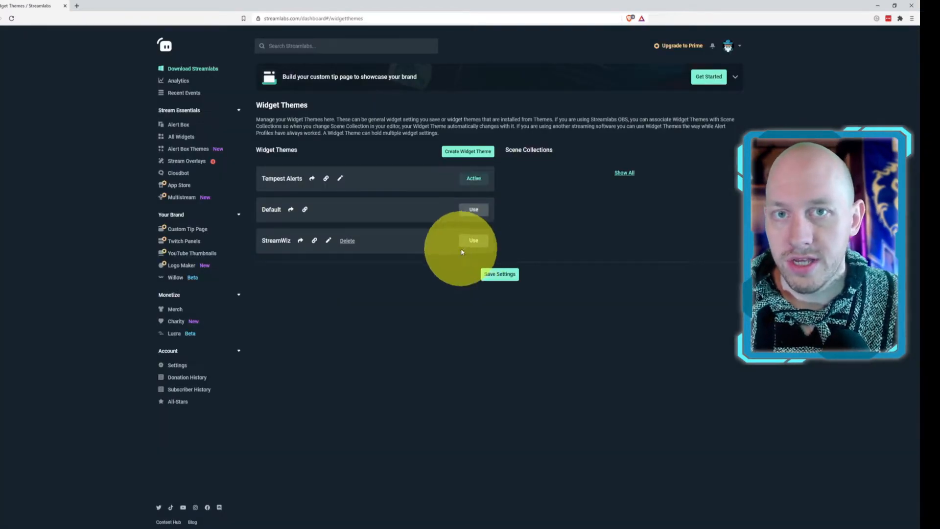
pyautogui.click(473, 249)
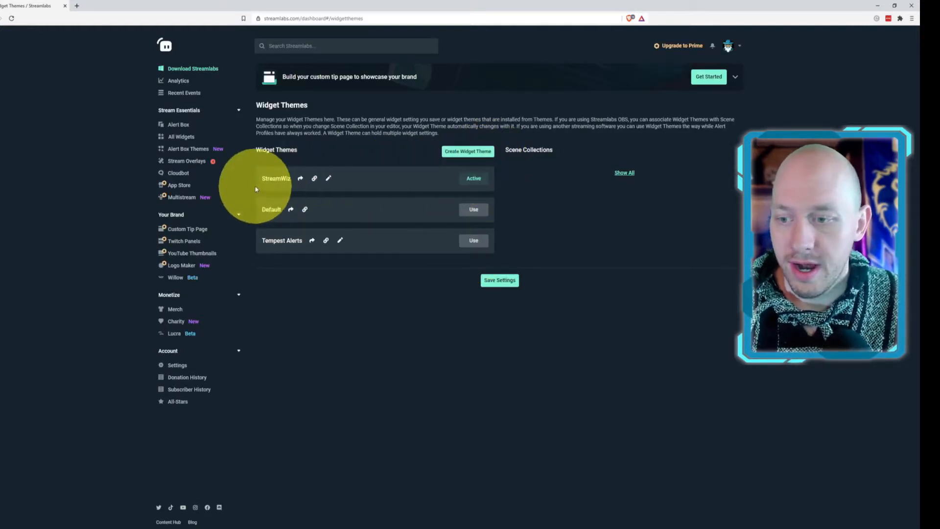
pyautogui.click(179, 125)
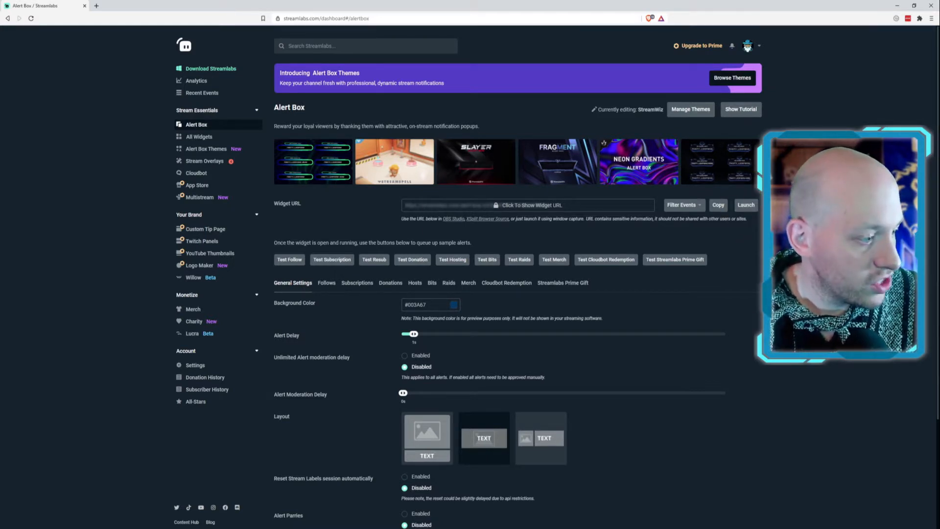
# Send test follow and subscription alerts to preview the default alerts in the alert window
pyautogui.click(294, 265)
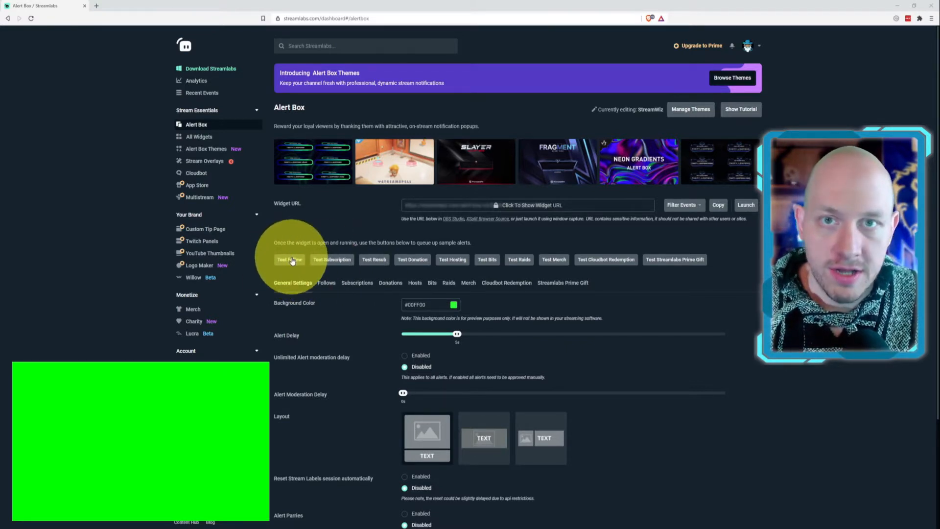
pyautogui.click(293, 260)
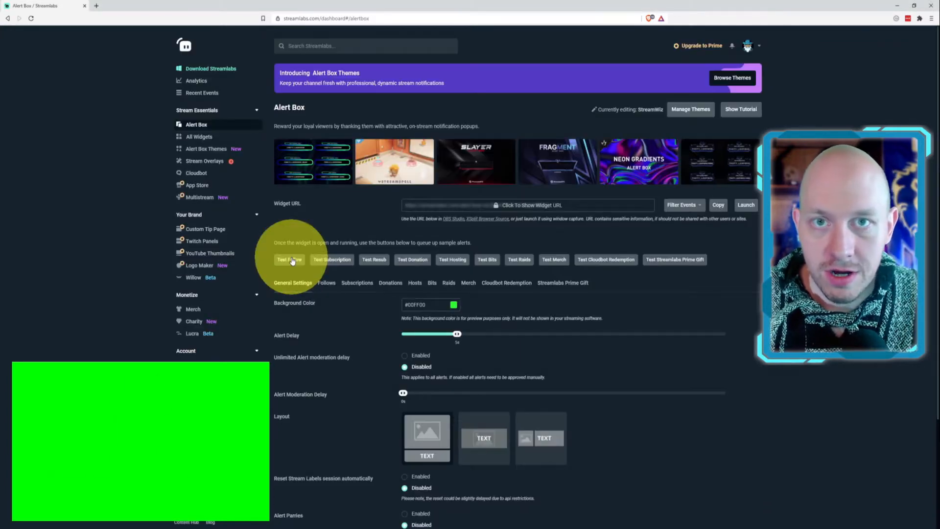
pyautogui.click(334, 260)
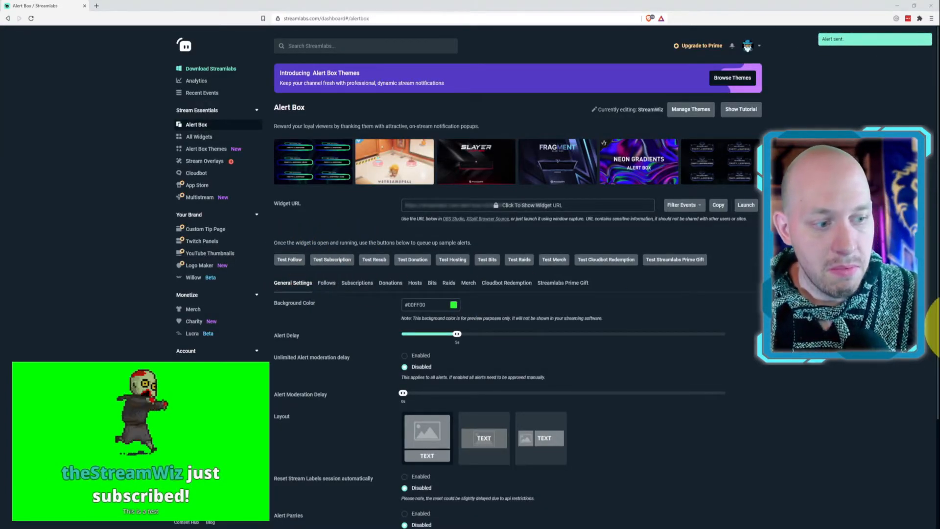
pyautogui.click(374, 260)
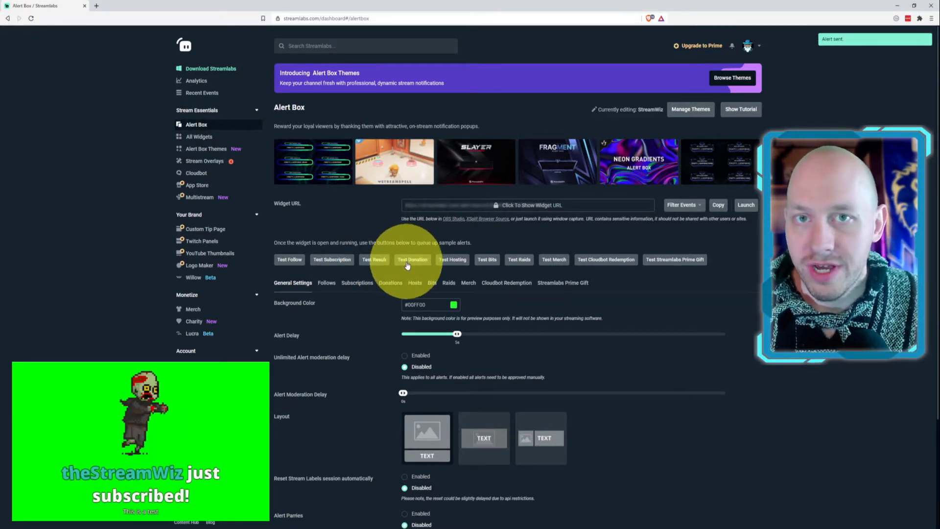
pyautogui.click(316, 261)
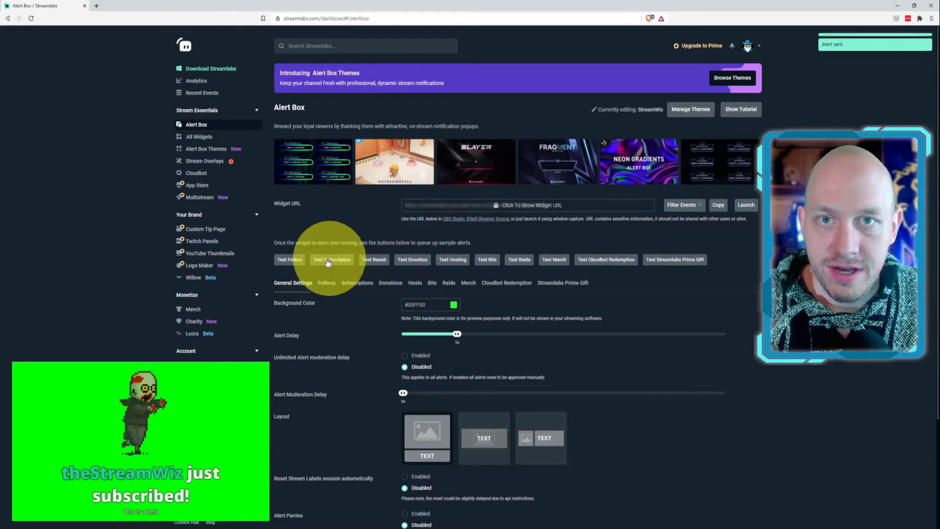
pyautogui.click(289, 260)
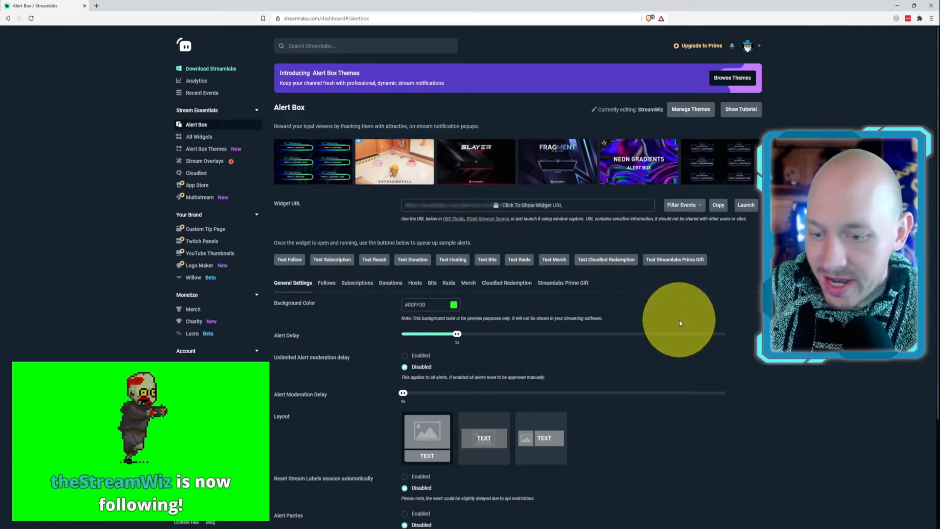
# Set the alert preview background color to #00FF0B and choose the general layout with text over the image
pyautogui.scroll(-1, 681, 323)
pyautogui.scroll(-2, 684, 324)
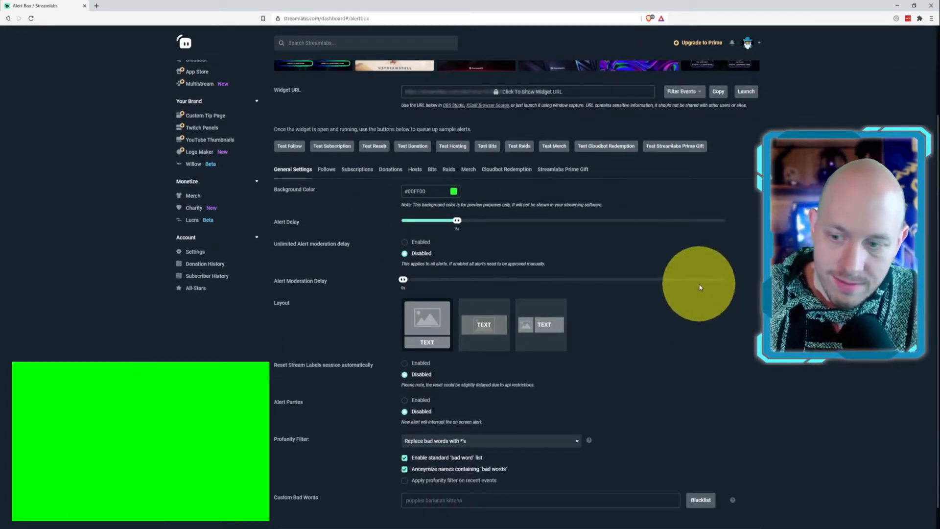
pyautogui.scroll(-1, 343, 184)
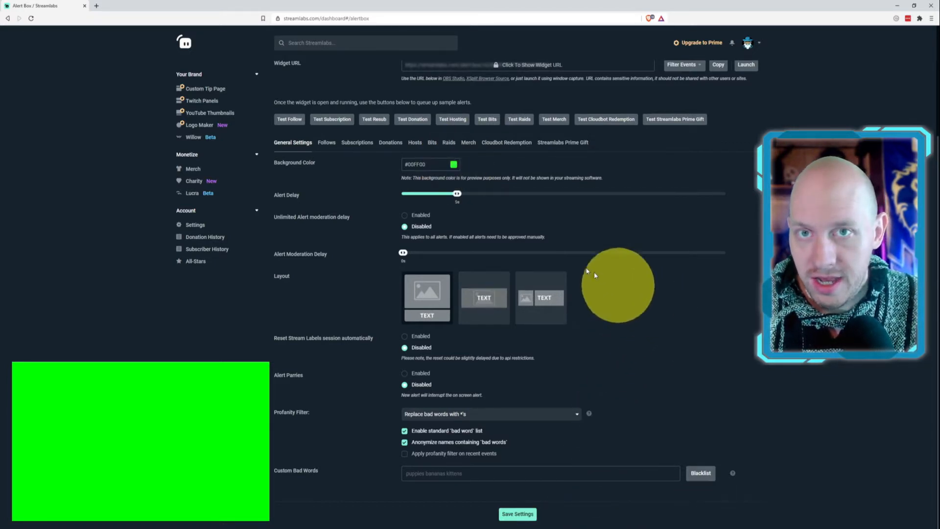
pyautogui.click(452, 164)
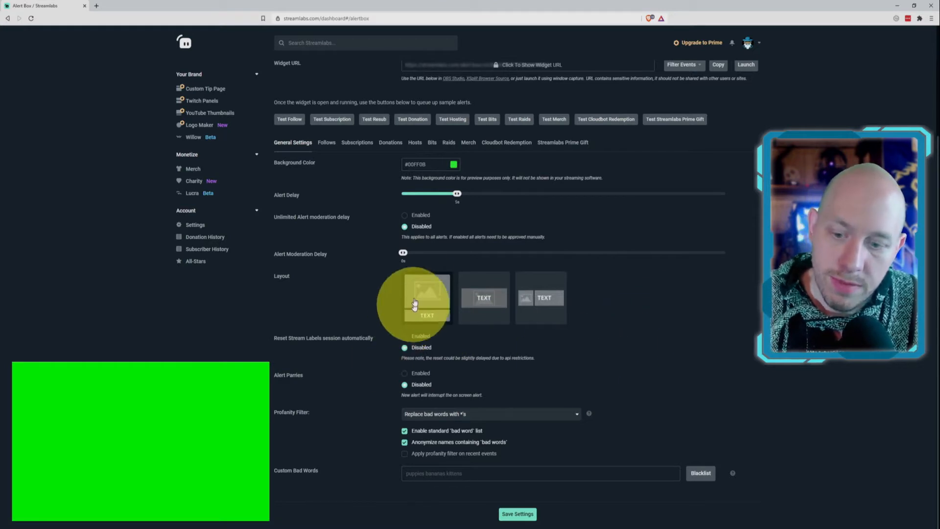
pyautogui.click(500, 308)
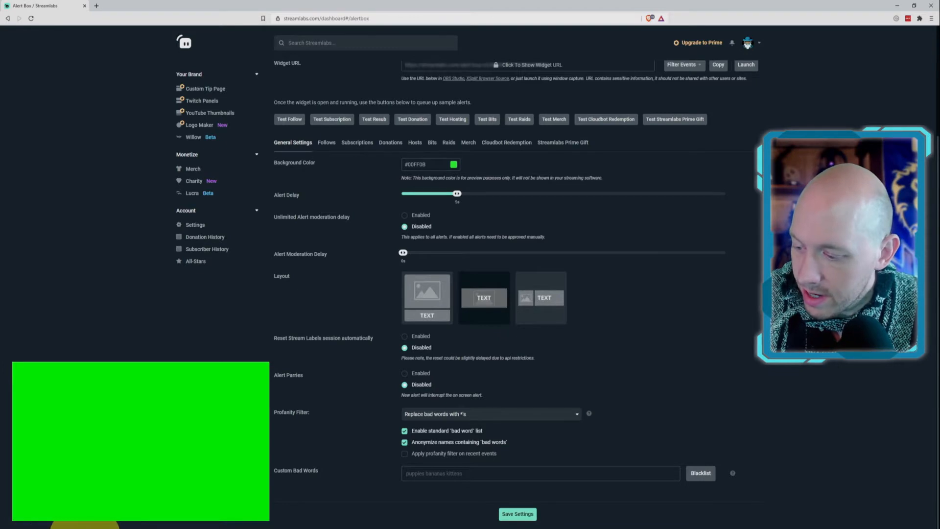
# Switch to File Explorer and view the new raid.png alert graphic in the streamwiz-geo-alerts folder
pyautogui.click(95, 528)
pyautogui.doubleClick(363, 175)
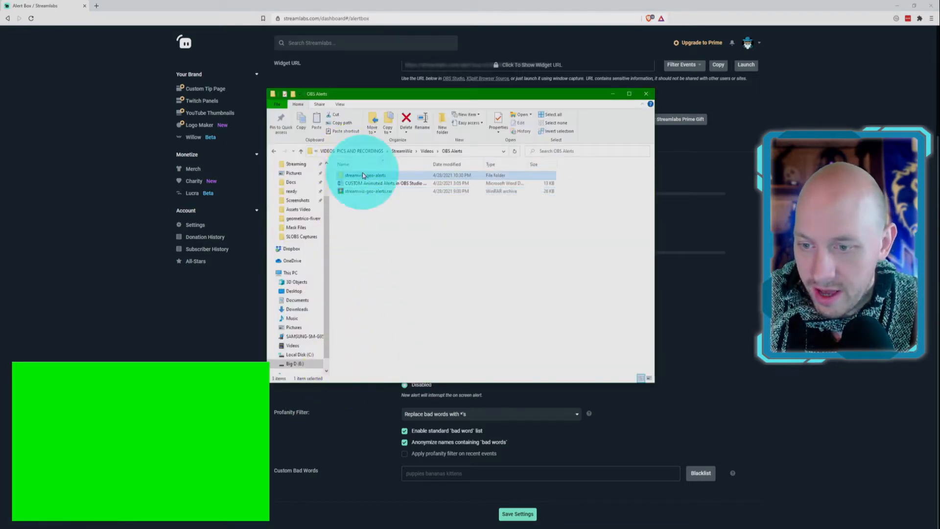
pyautogui.doubleClick(426, 197)
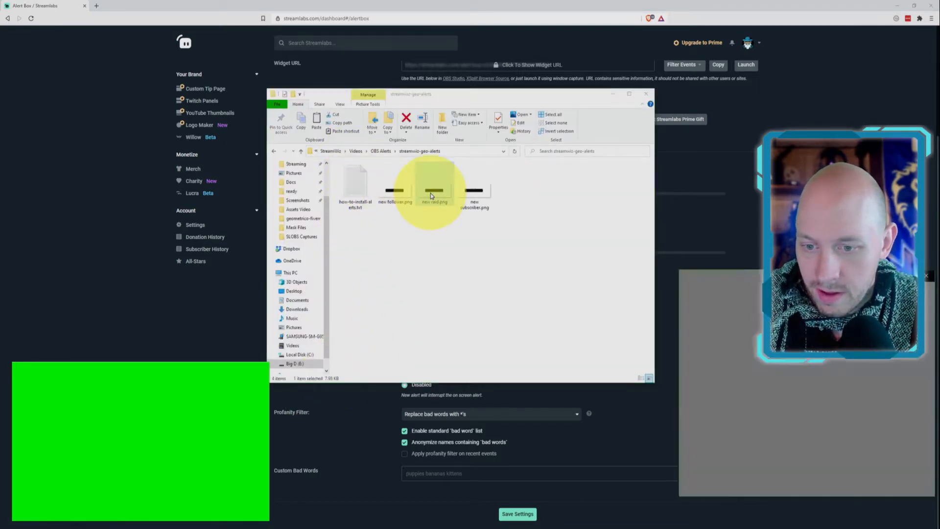
pyautogui.moveTo(764, 280); pyautogui.dragTo(480, 142)
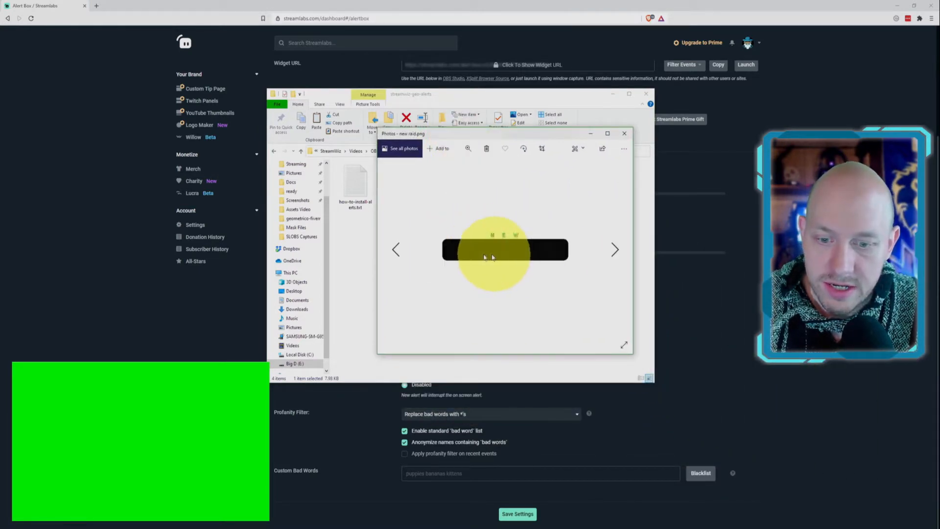
pyautogui.click(701, 256)
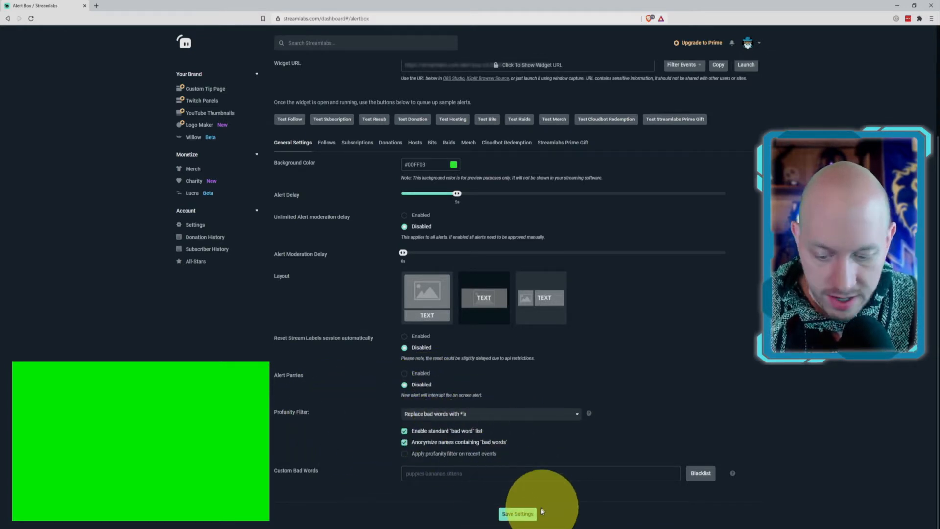
# Save the general alert settings and set the follow alert's layout to text over the image
pyautogui.click(510, 515)
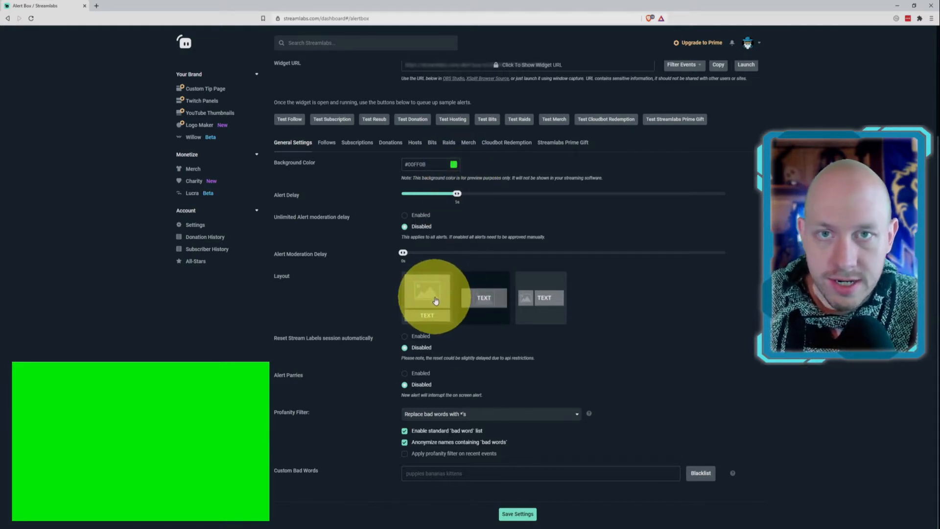
pyautogui.click(327, 143)
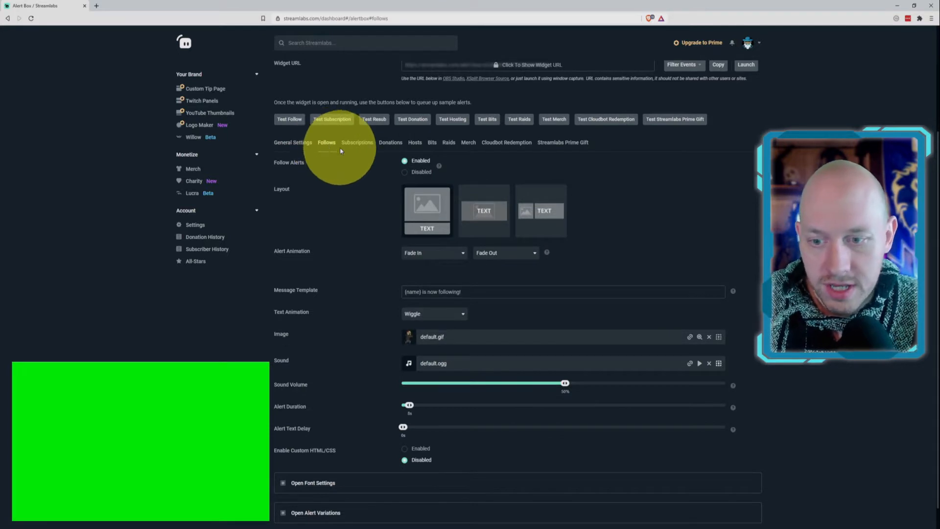
pyautogui.scroll(-1, 441, 152)
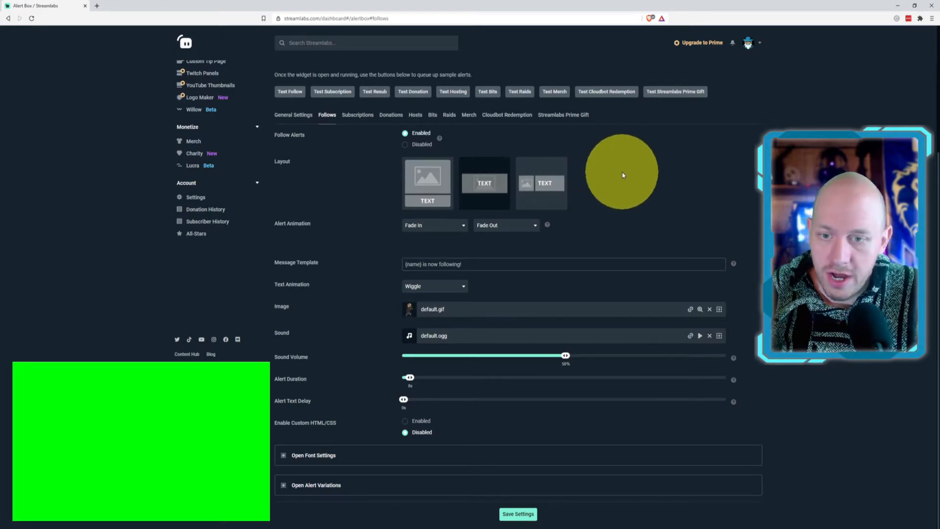
# Set the follow alert's entrance animation to Bounce In Up and its exit animation to Bounce Out Left
pyautogui.click(461, 227)
pyautogui.scroll(-2, 452, 277)
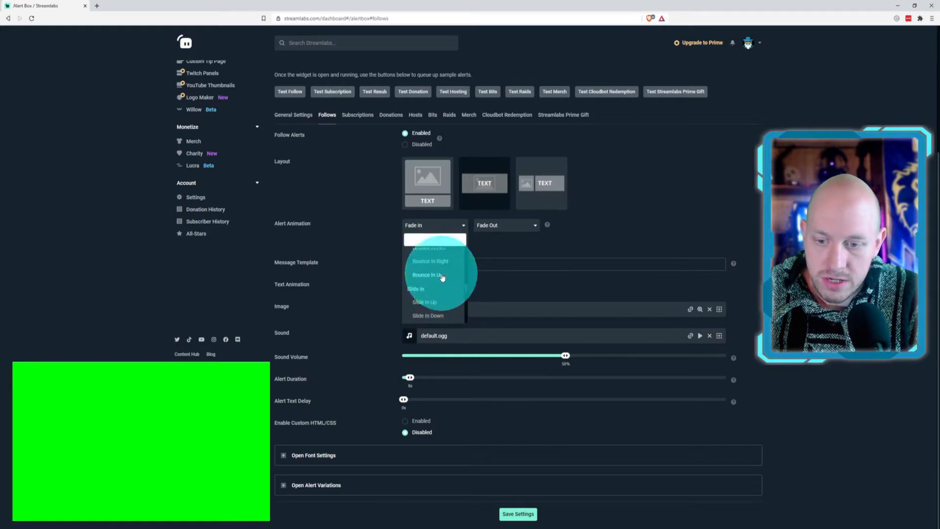
pyautogui.click(444, 278)
pyautogui.click(528, 231)
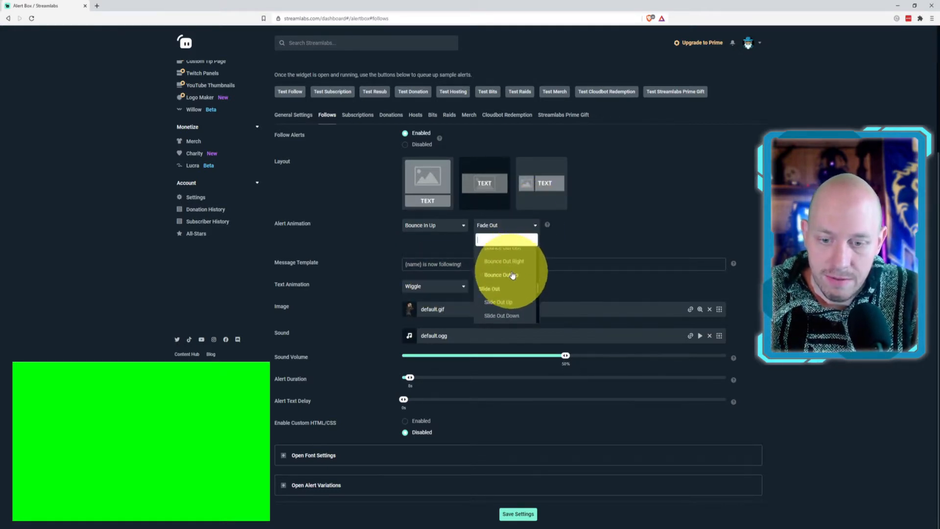
pyautogui.click(510, 285)
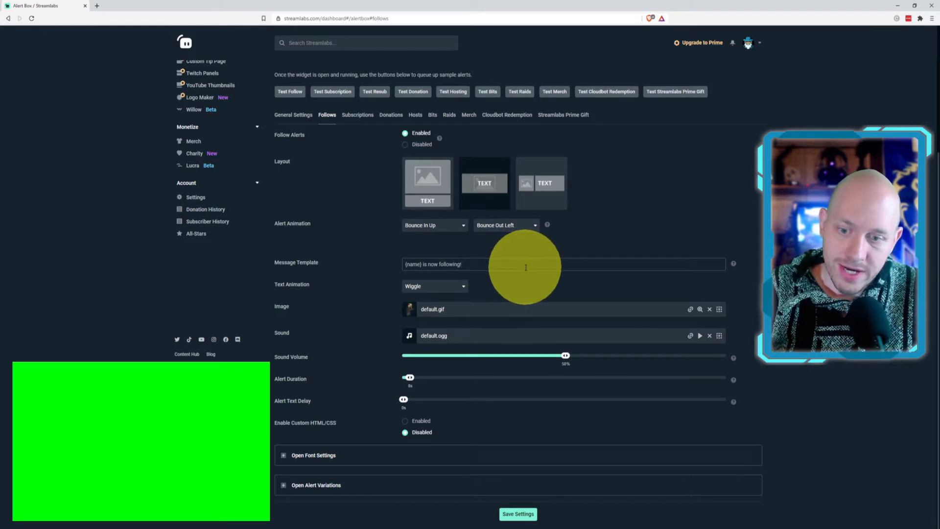
# Set the follow alert's message template to "{name} has added some magic to the stream - thanks!" and its text animation to Rubber Band
pyautogui.moveTo(461, 264); pyautogui.dragTo(420, 264)
pyautogui.click(422, 264)
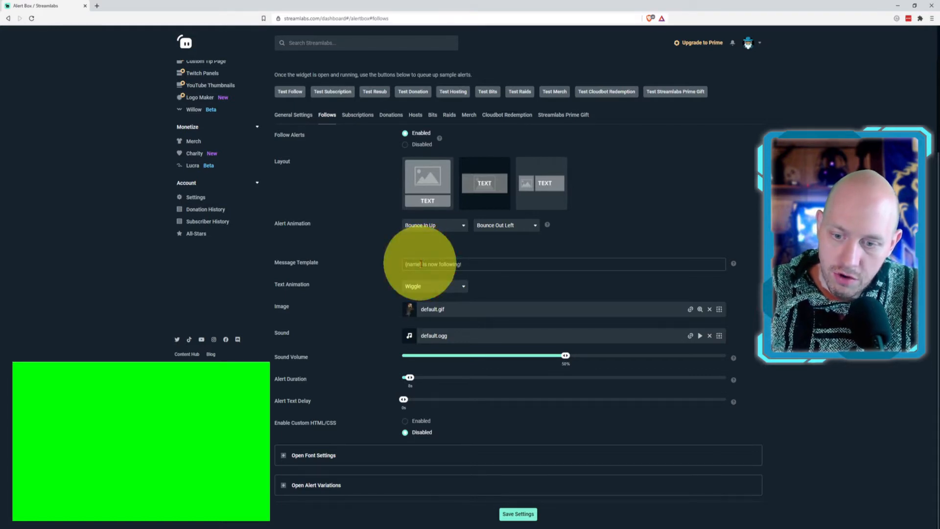
pyautogui.moveTo(421, 264); pyautogui.dragTo(402, 268)
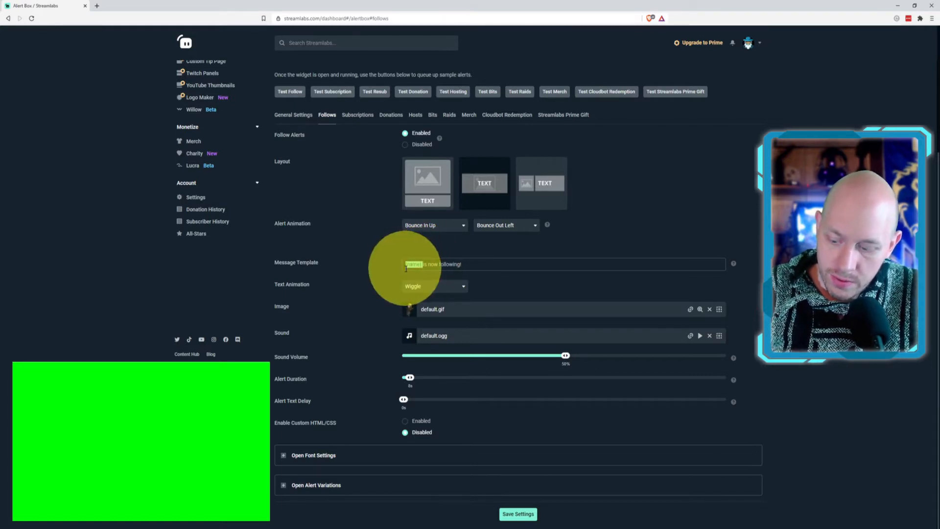
pyautogui.press('BackSpace')
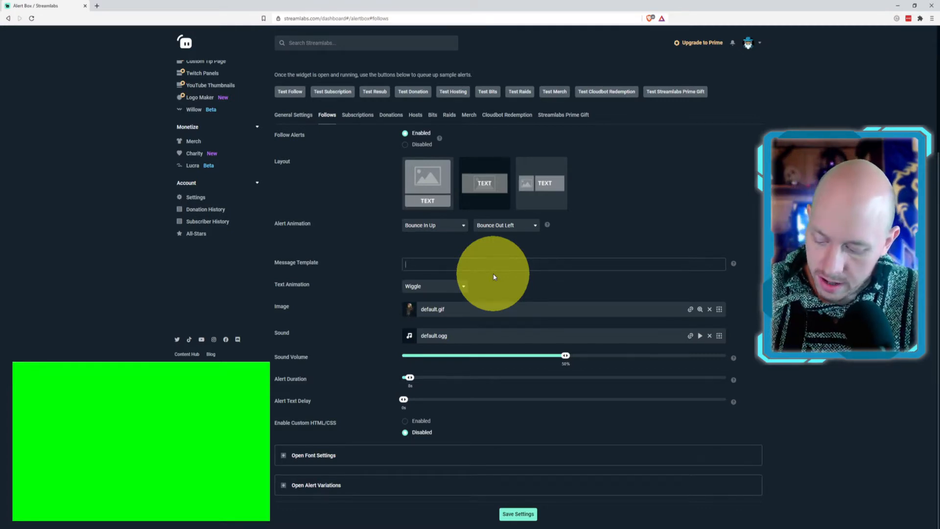
pyautogui.write('{name} ')
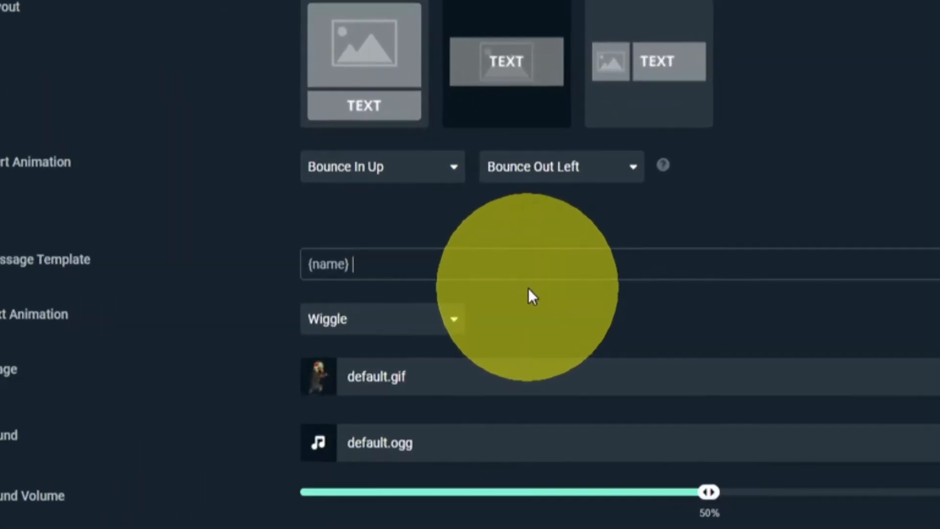
pyautogui.write('has add')
pyautogui.write('e')
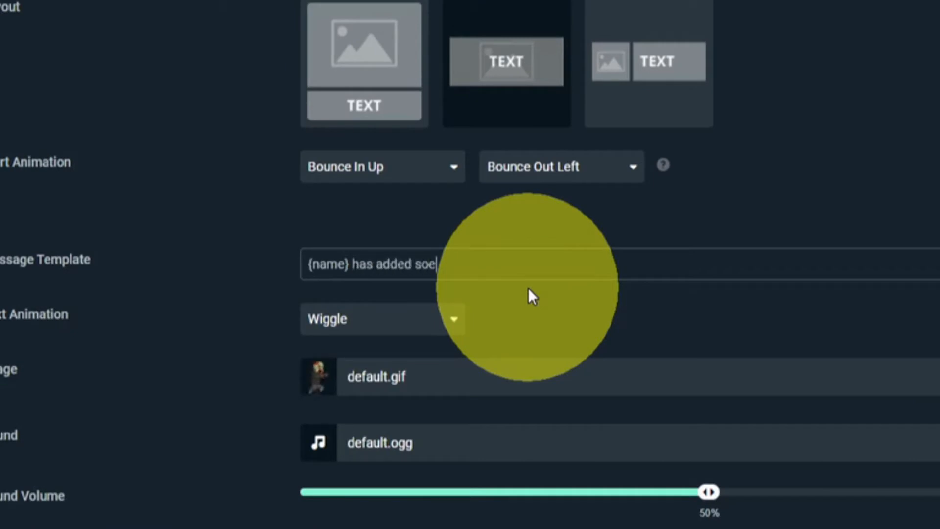
pyautogui.press('BackSpace')
pyautogui.write('me magic to the ')
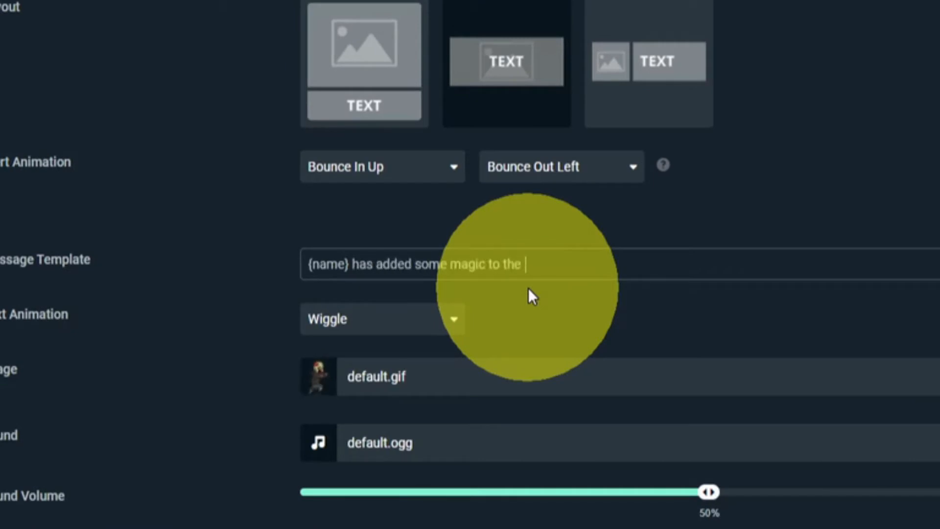
pyautogui.write('stream - thanks')
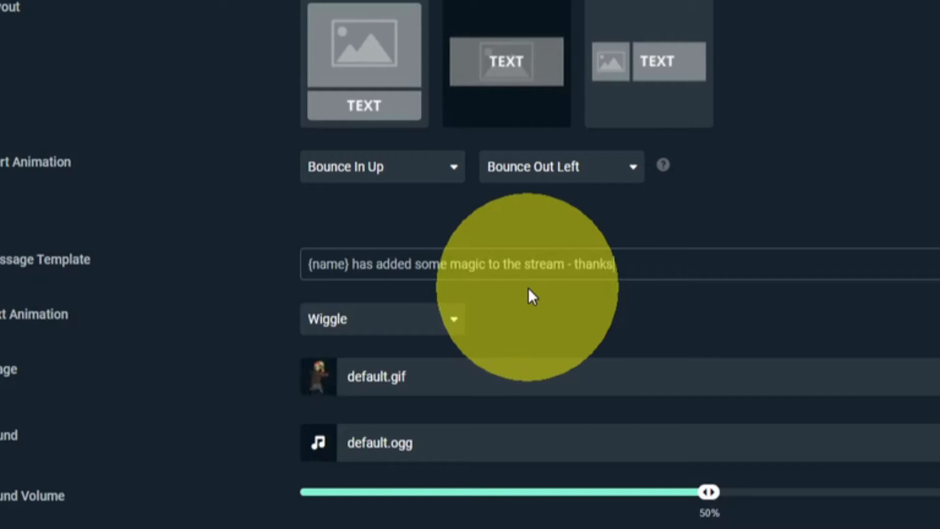
pyautogui.write('!')
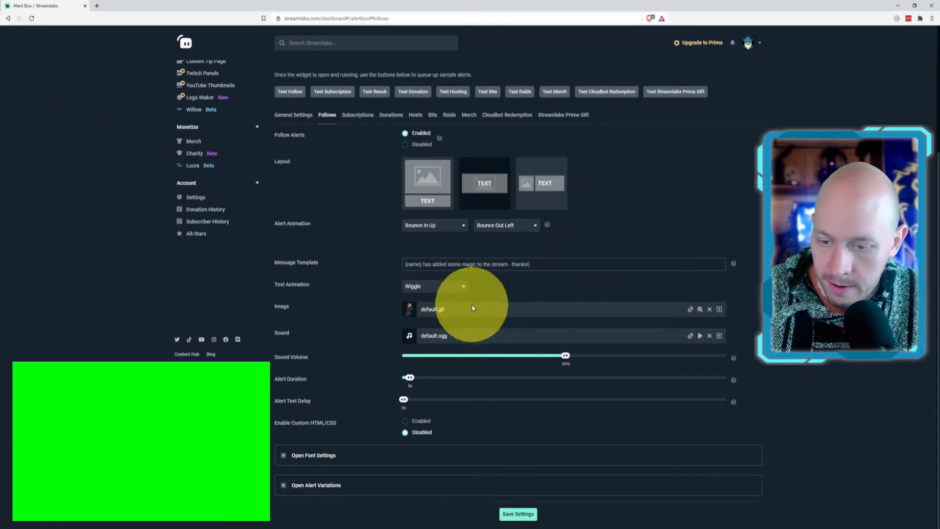
pyautogui.click(448, 289)
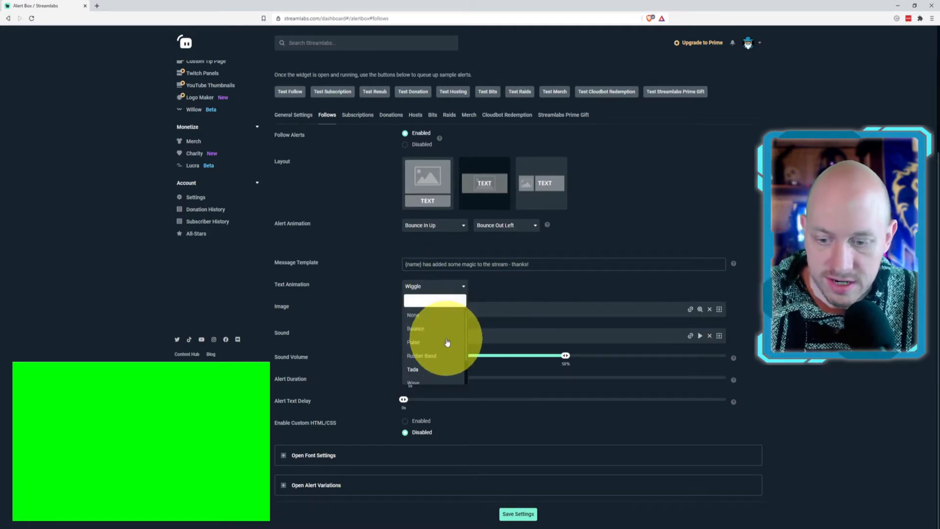
pyautogui.click(422, 356)
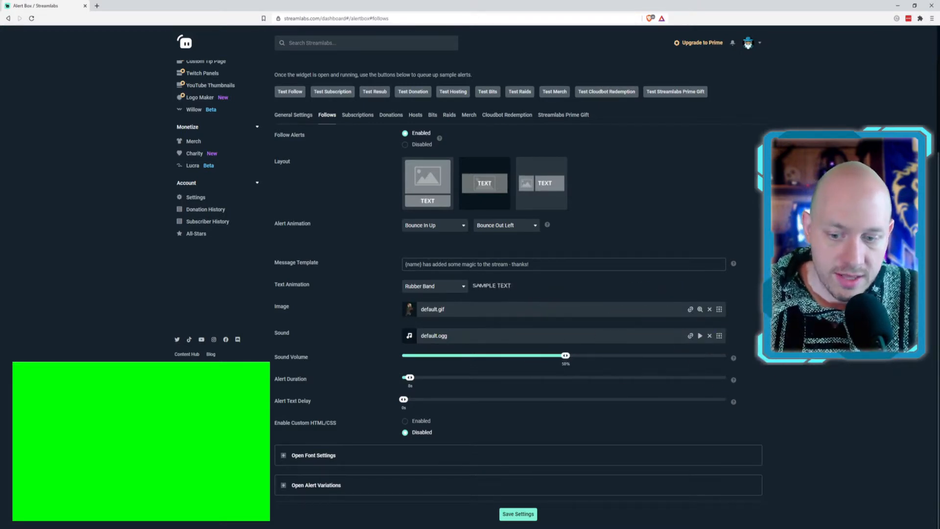
# Upload new follower.png from the streamwiz-geo-alerts folder and set it as the follow alert's image
pyautogui.click(719, 310)
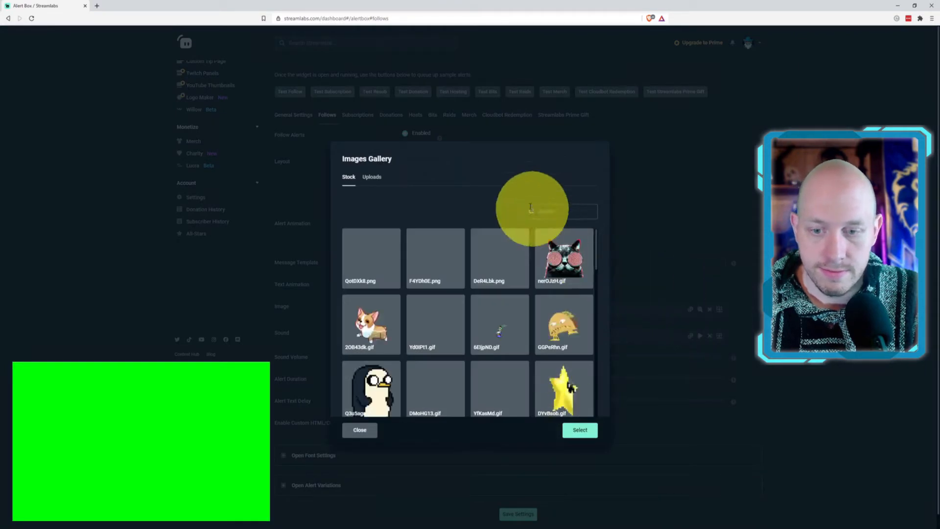
pyautogui.click(372, 179)
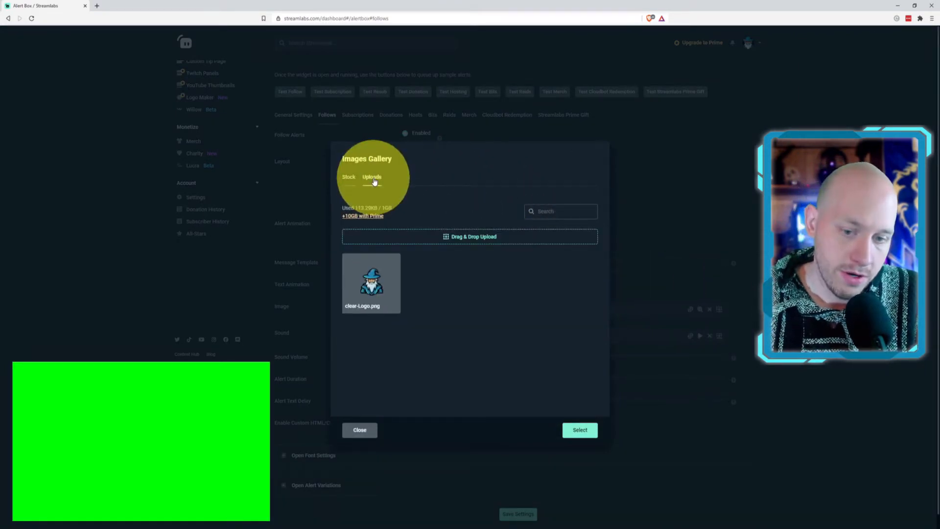
pyautogui.click(466, 238)
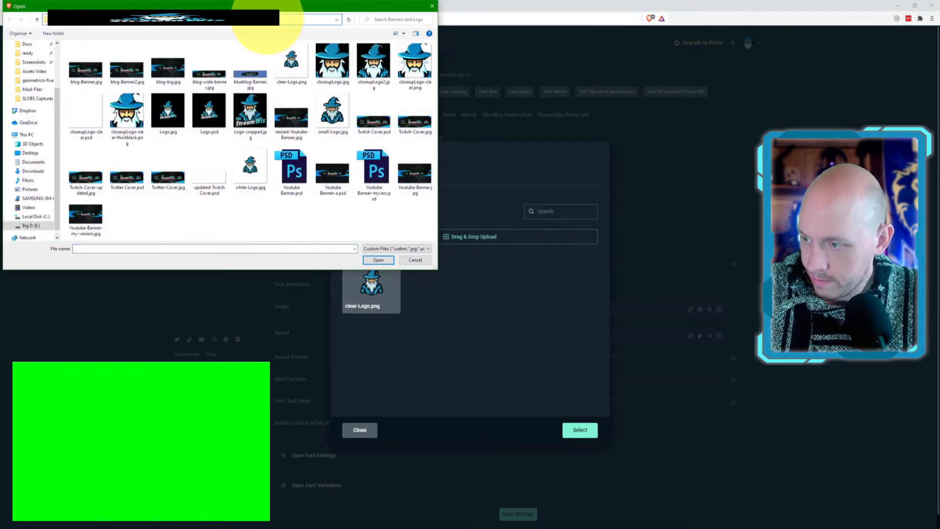
pyautogui.hotkey('ctrl', 'v')
pyautogui.press('Return')
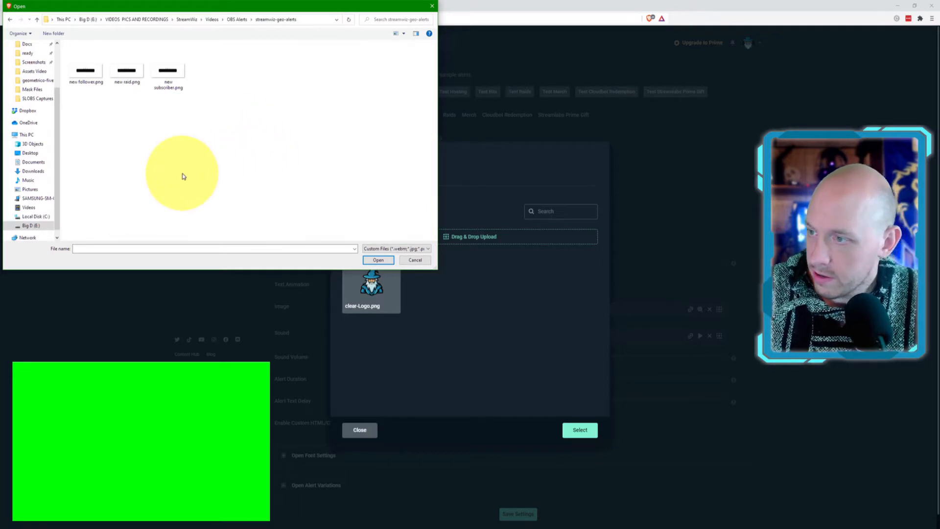
pyautogui.doubleClick(84, 73)
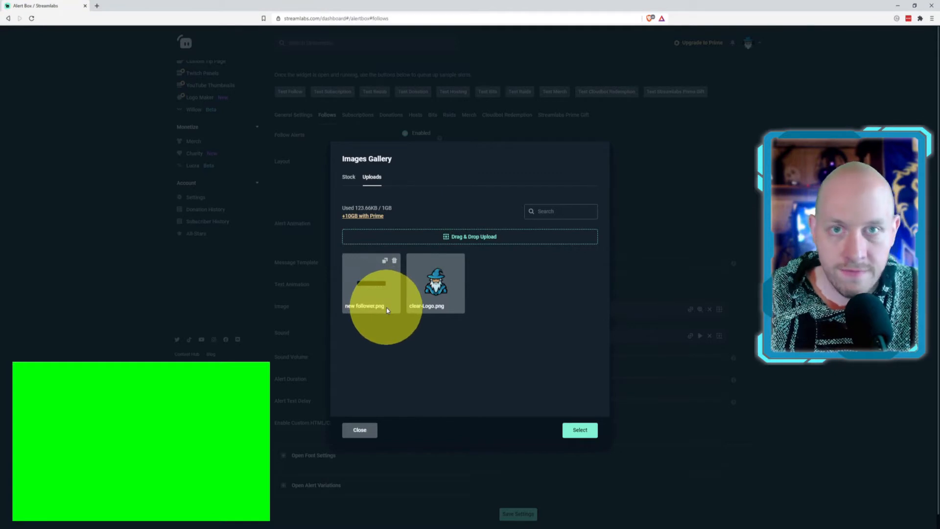
pyautogui.click(373, 289)
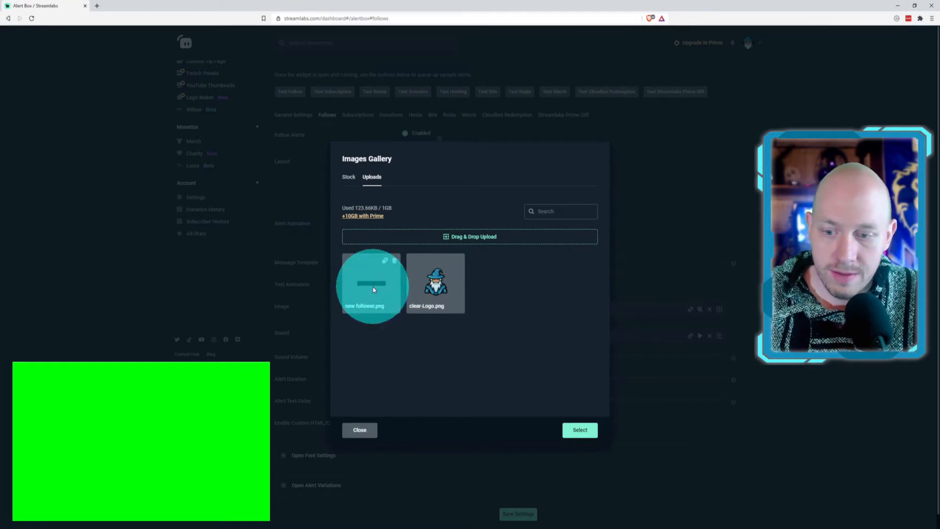
pyautogui.click(584, 430)
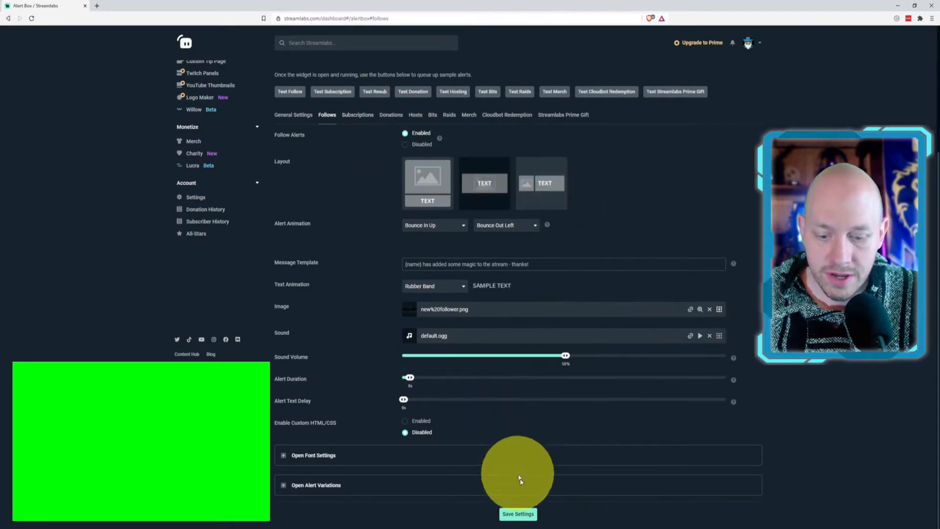
# Save the follow alert settings and send a test follow alert
pyautogui.click(523, 516)
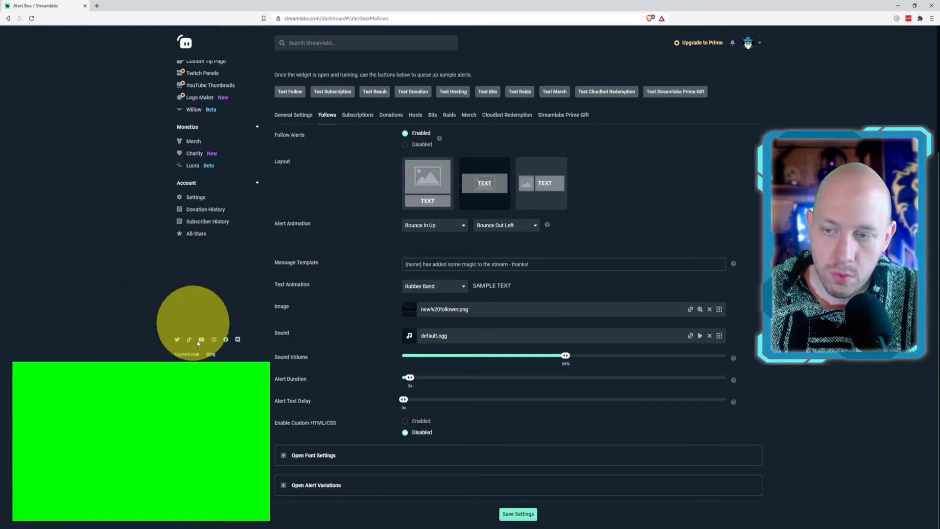
pyautogui.click(290, 93)
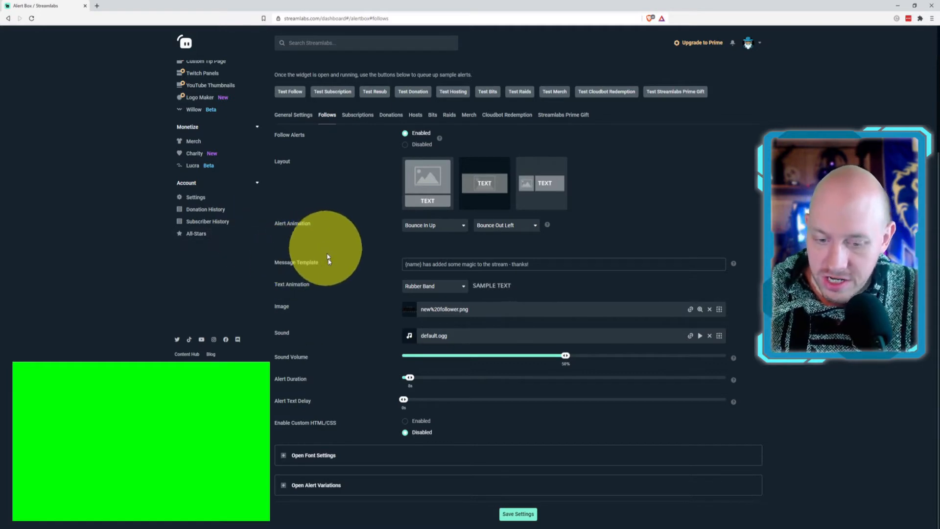
# Browse the stock sounds and set the follow alert's sound to 8-bit-success.ogg
pyautogui.click(720, 336)
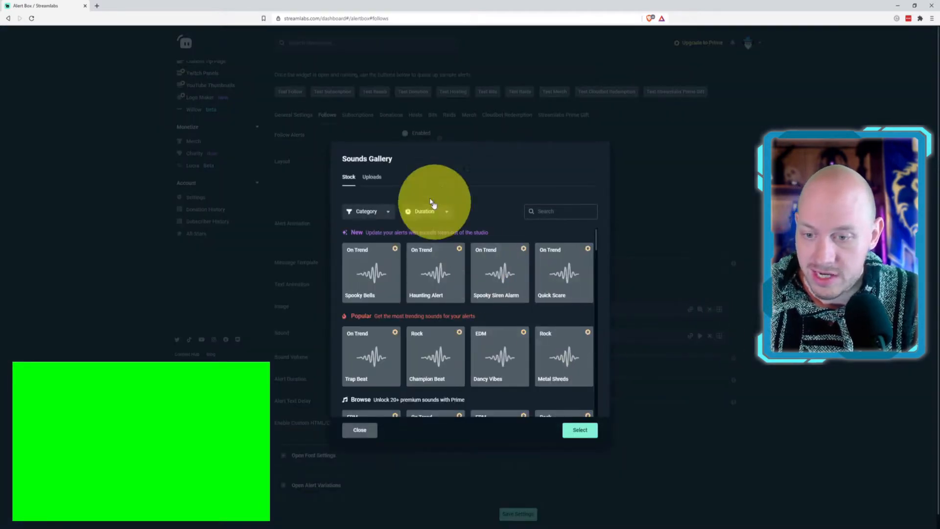
pyautogui.click(368, 179)
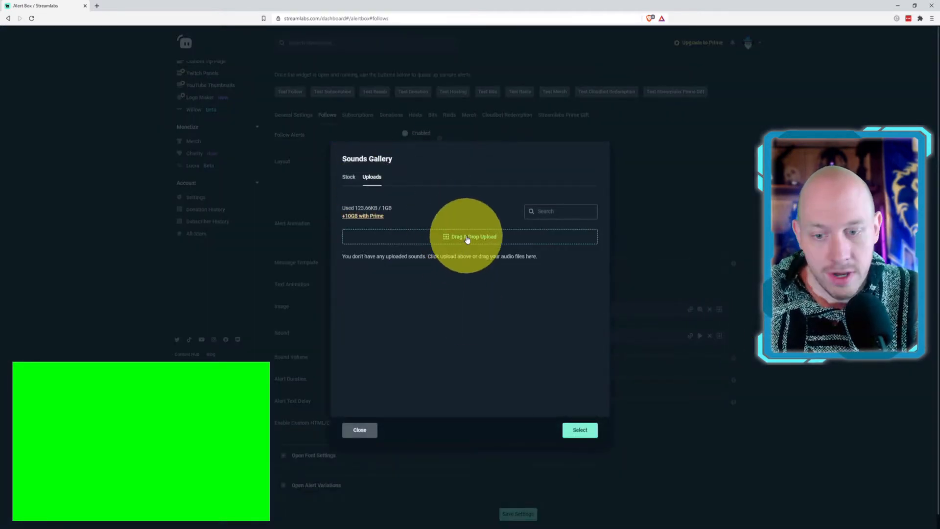
pyautogui.click(348, 177)
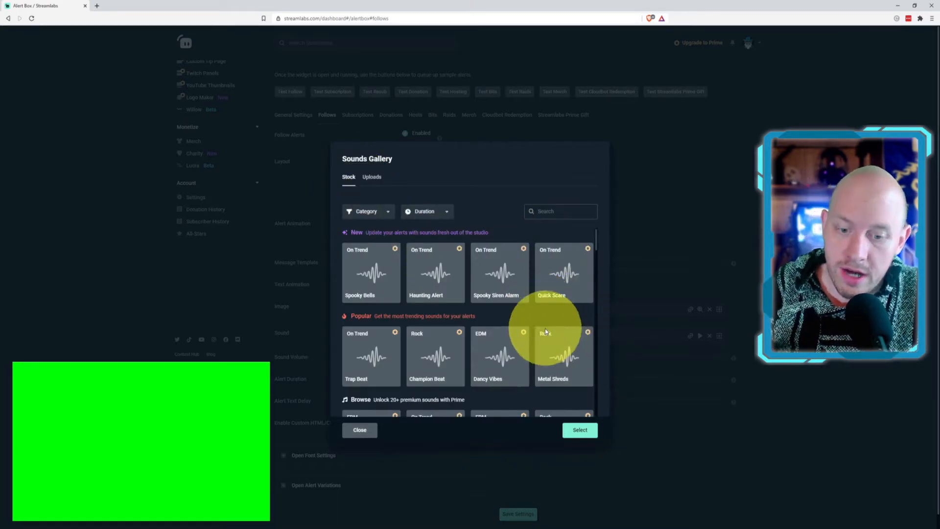
pyautogui.scroll(-6, 526, 326)
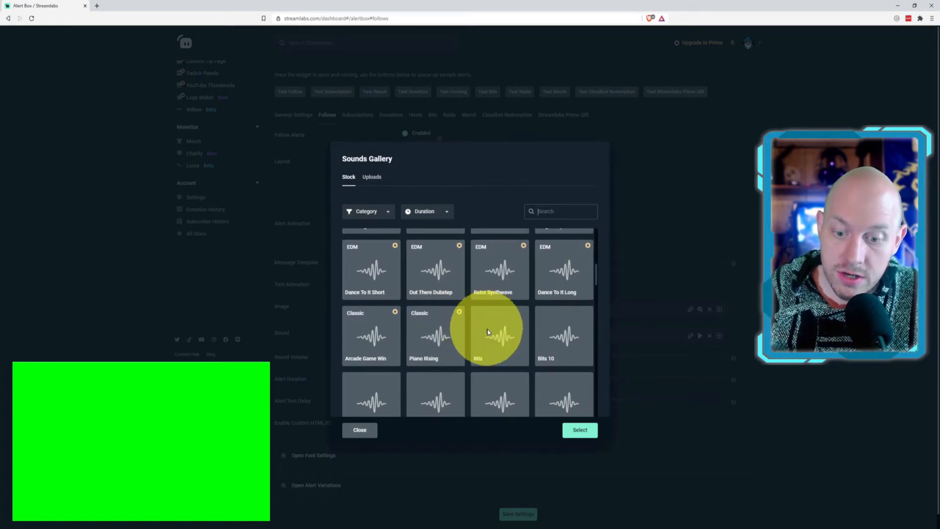
pyautogui.scroll(-2, 509, 337)
pyautogui.scroll(-2, 509, 337)
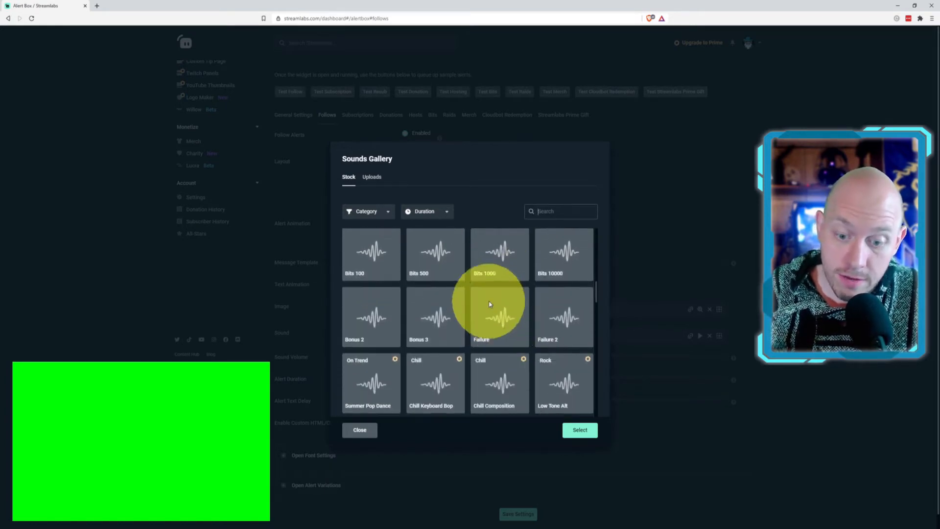
pyautogui.scroll(-4, 494, 303)
pyautogui.scroll(-6, 498, 300)
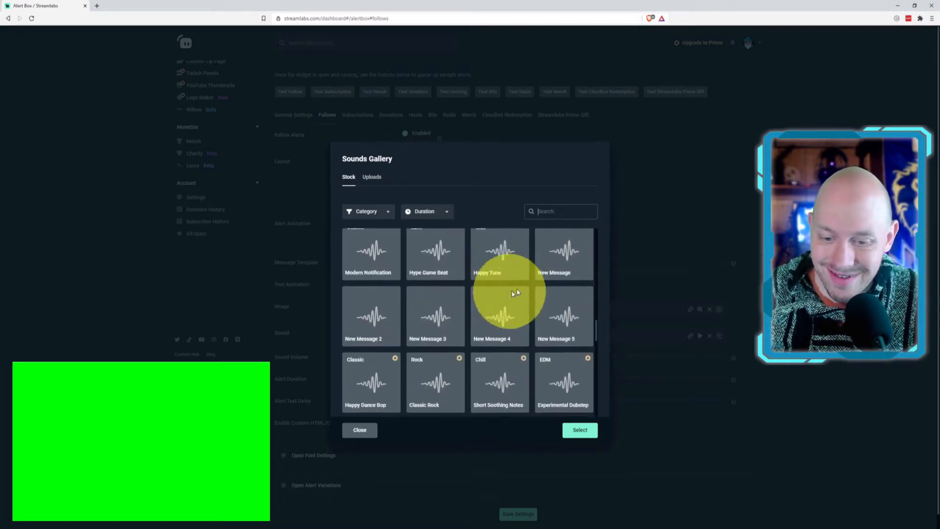
pyautogui.scroll(-1, 501, 314)
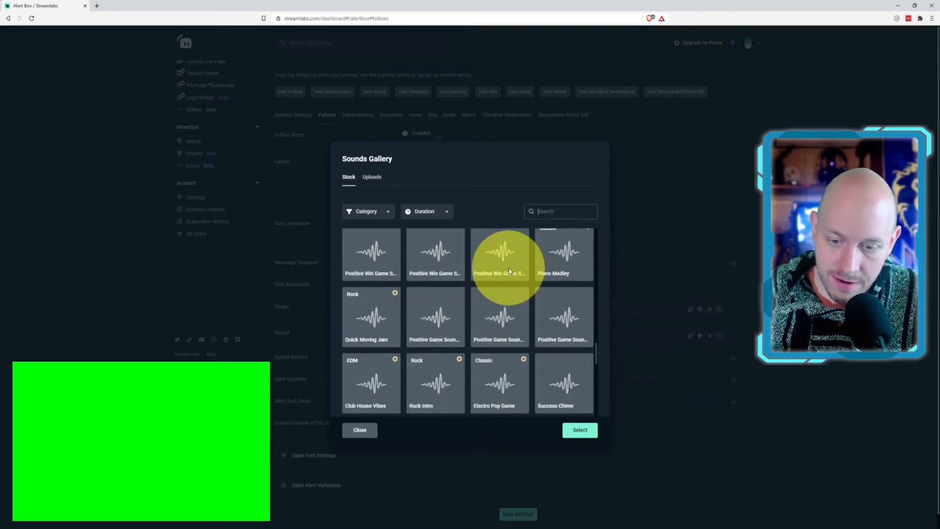
pyautogui.scroll(-1, 492, 293)
pyautogui.click(501, 285)
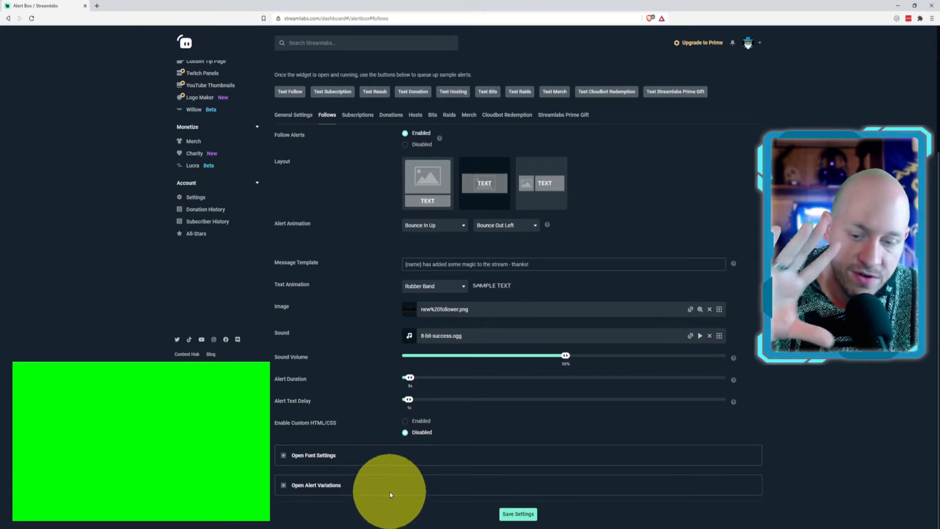
# Set the follow alert's message font to Exo 2 and its font size to 26 px
pyautogui.click(283, 456)
pyautogui.scroll(-2, 338, 387)
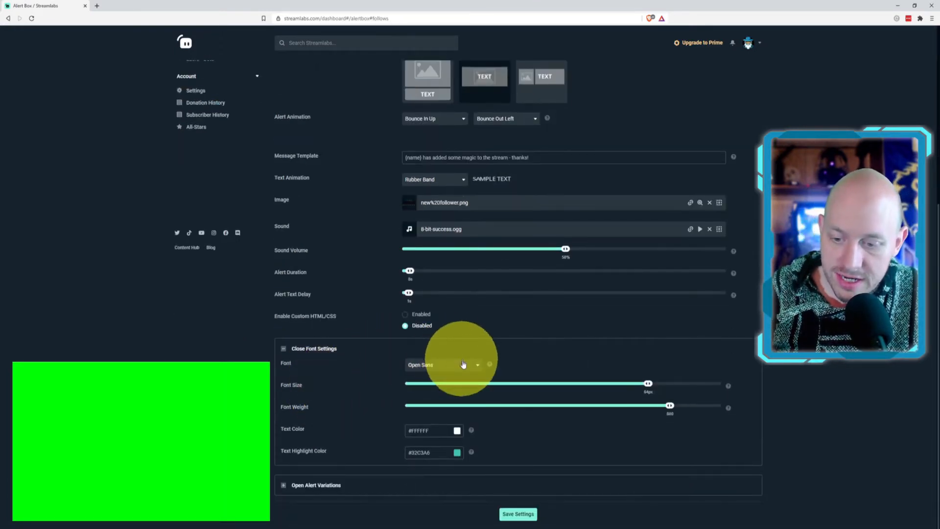
pyautogui.click(463, 364)
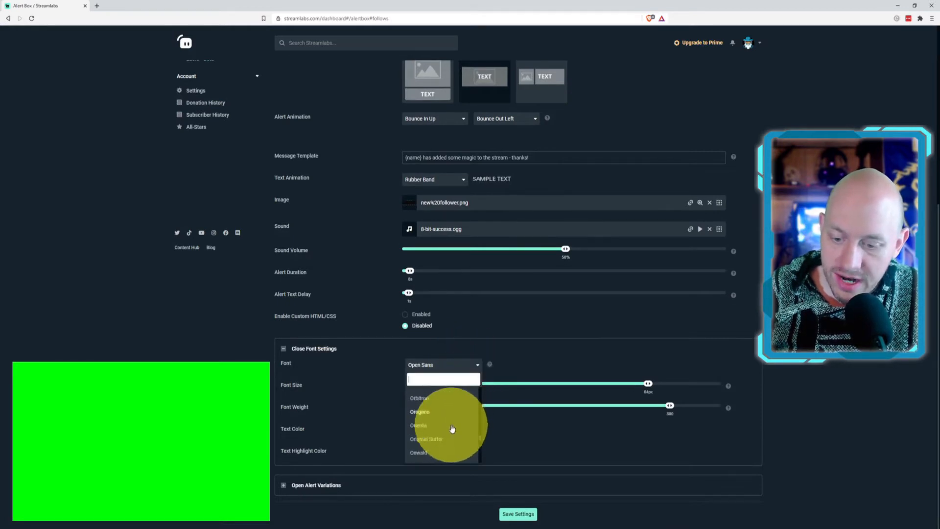
pyautogui.scroll(10, 451, 427)
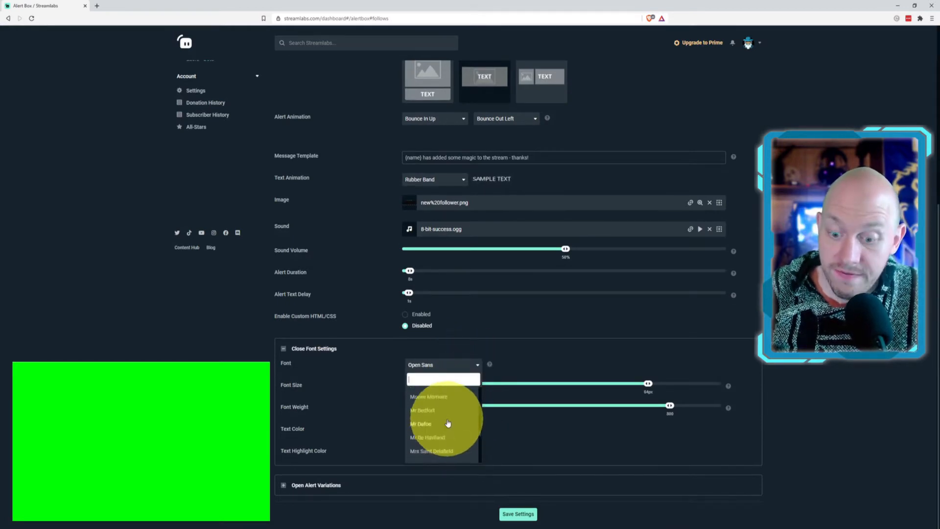
pyautogui.scroll(10, 446, 421)
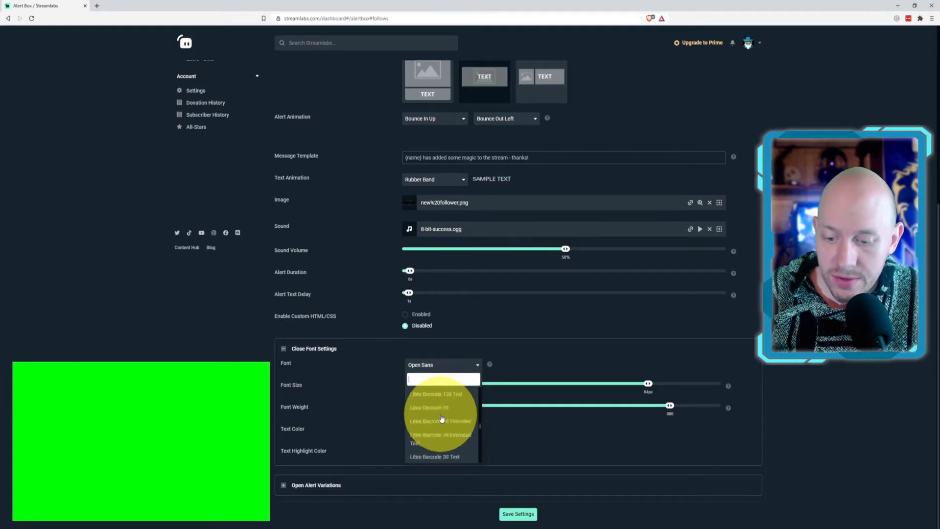
pyautogui.scroll(10, 440, 418)
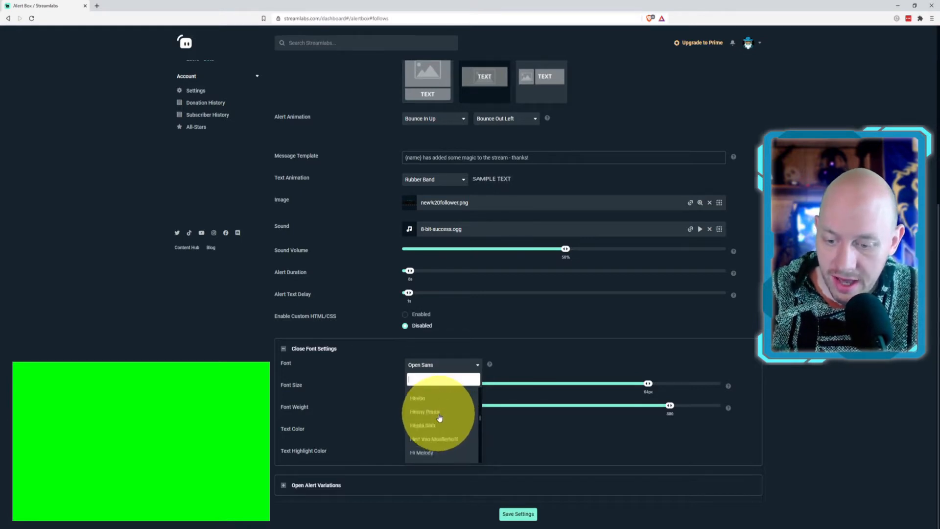
pyautogui.scroll(10, 438, 418)
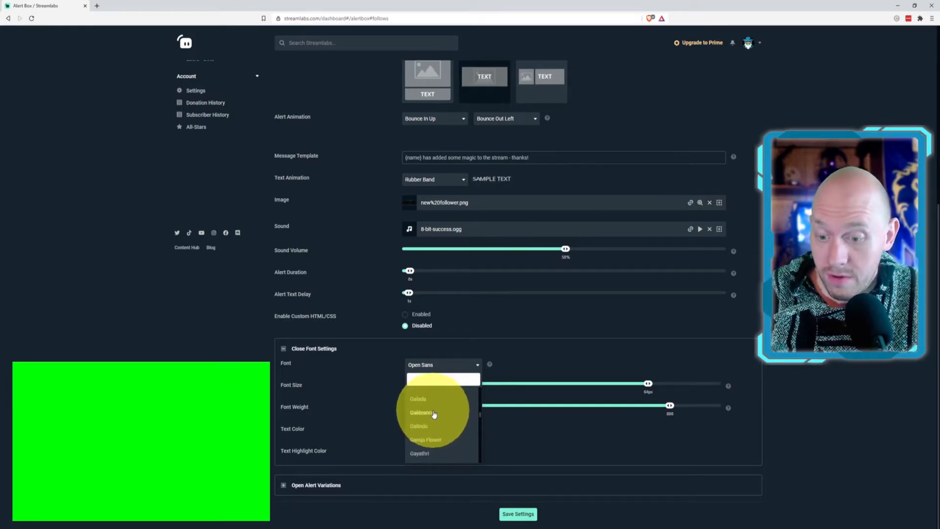
pyautogui.write('exo')
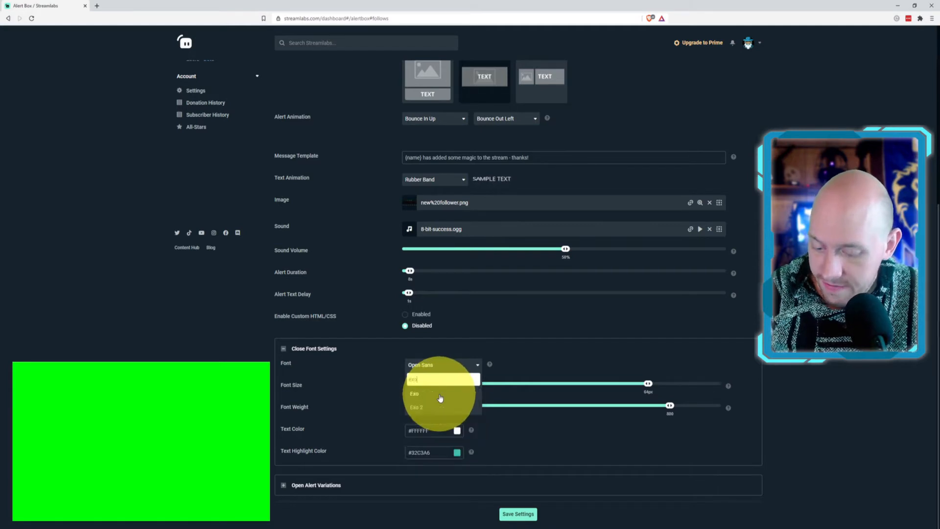
pyautogui.click(430, 409)
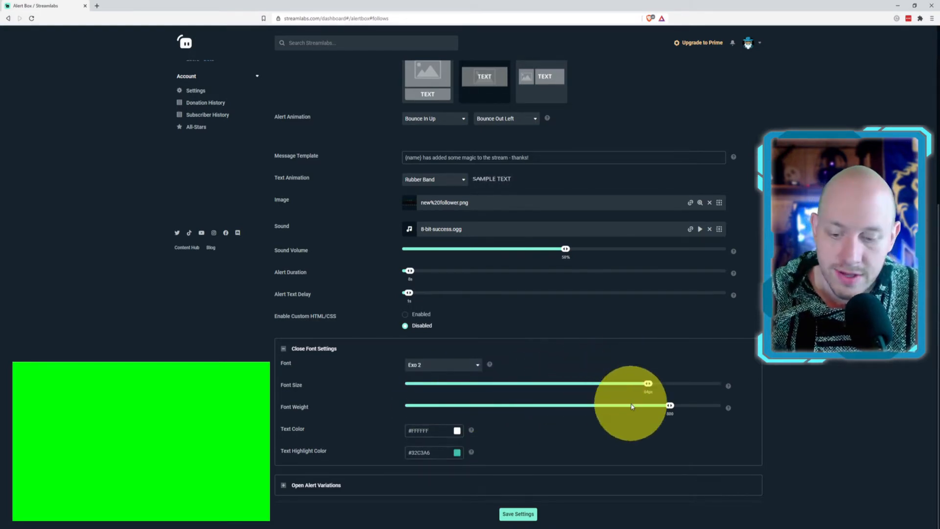
pyautogui.moveTo(649, 384); pyautogui.dragTo(471, 392)
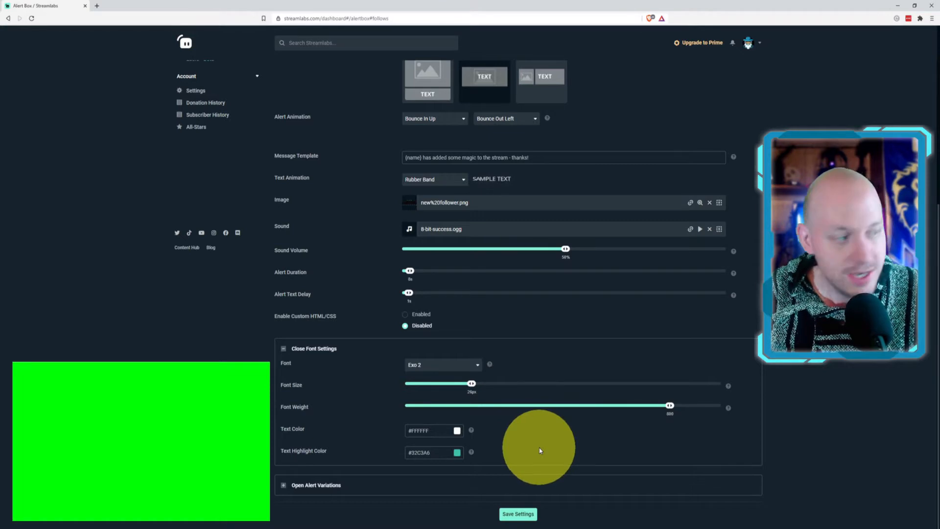
# Set the follow alert's text color to blue #3B60CA and save the settings
pyautogui.click(458, 431)
pyautogui.click(459, 495)
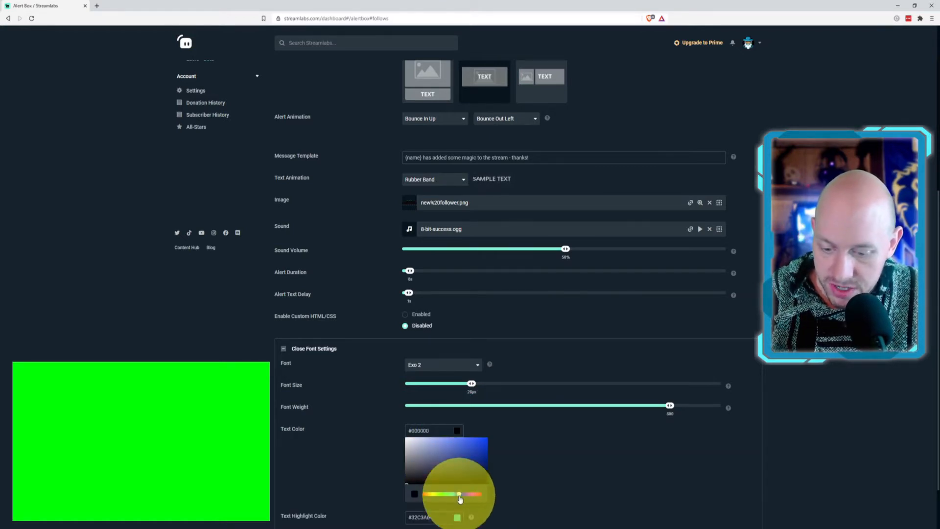
pyautogui.click(465, 448)
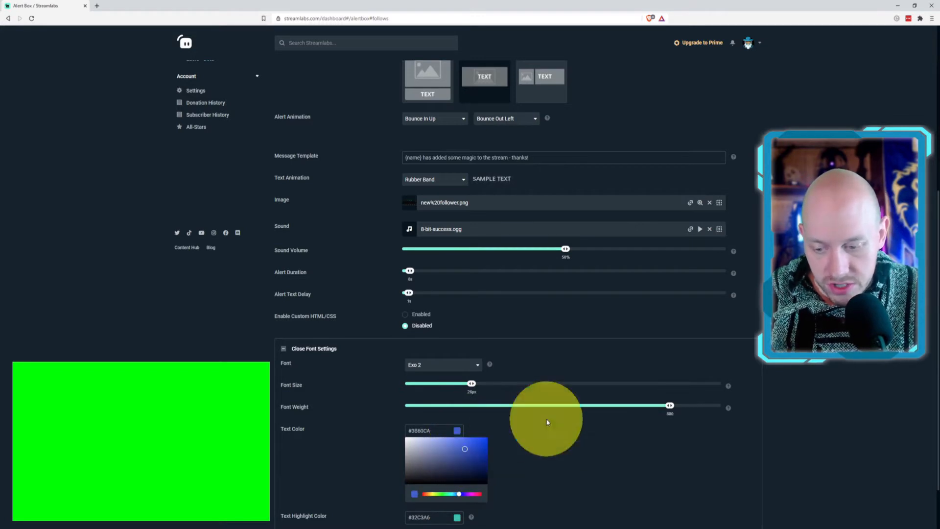
pyautogui.click(546, 420)
pyautogui.click(457, 453)
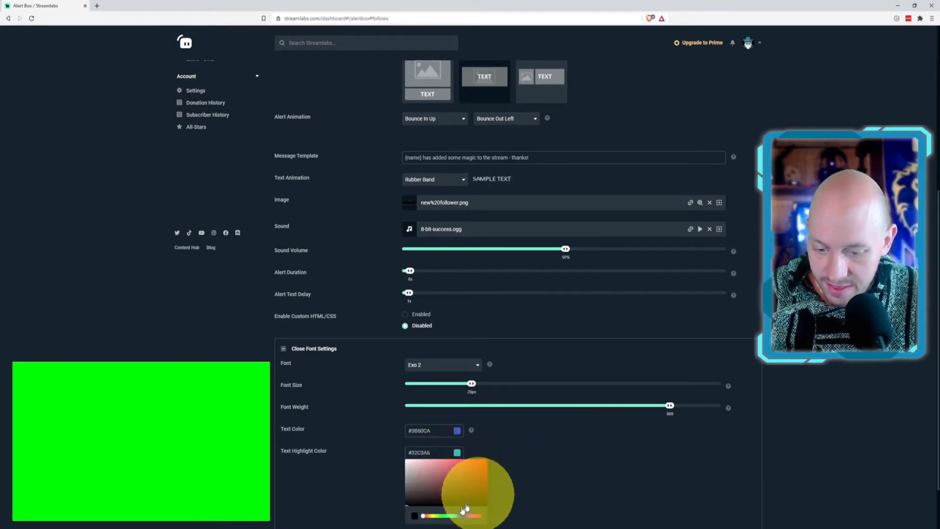
pyautogui.click(633, 478)
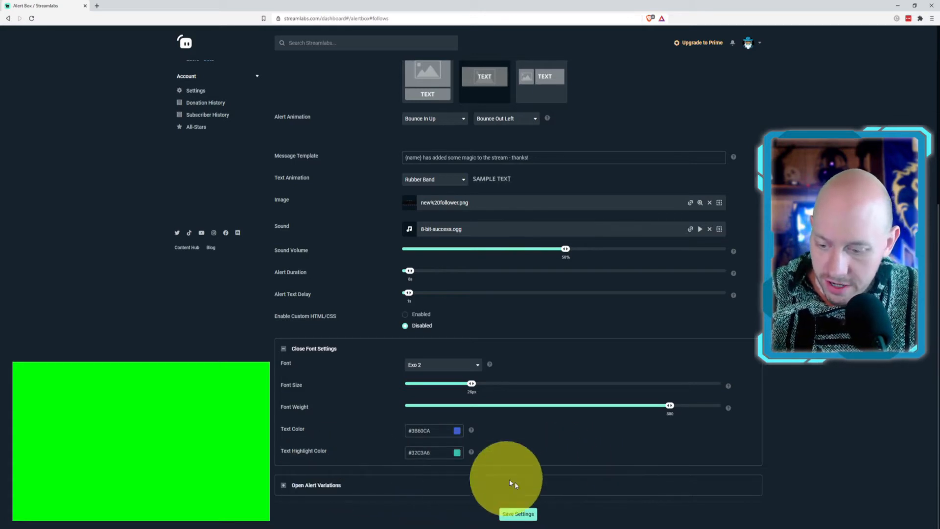
pyautogui.click(515, 513)
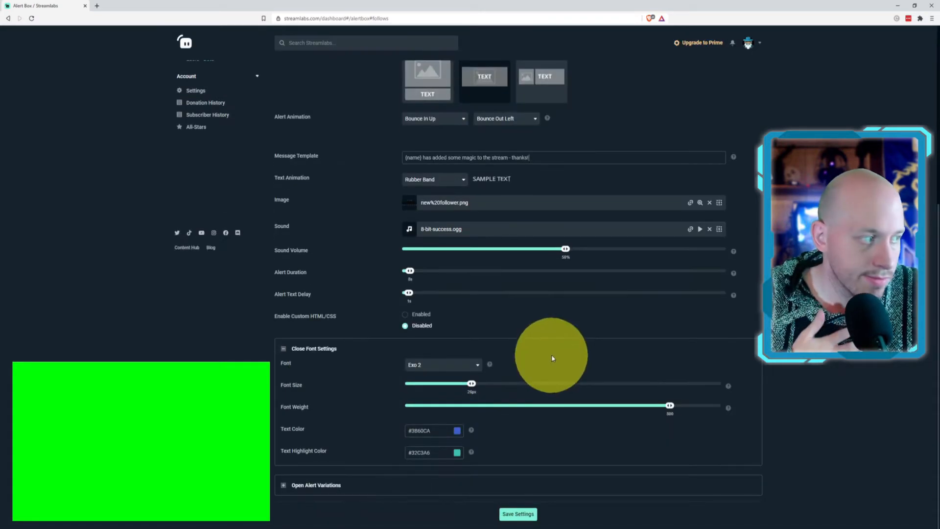
# Send another test follow alert to preview the new sound, font and text color
pyautogui.scroll(3, 420, 294)
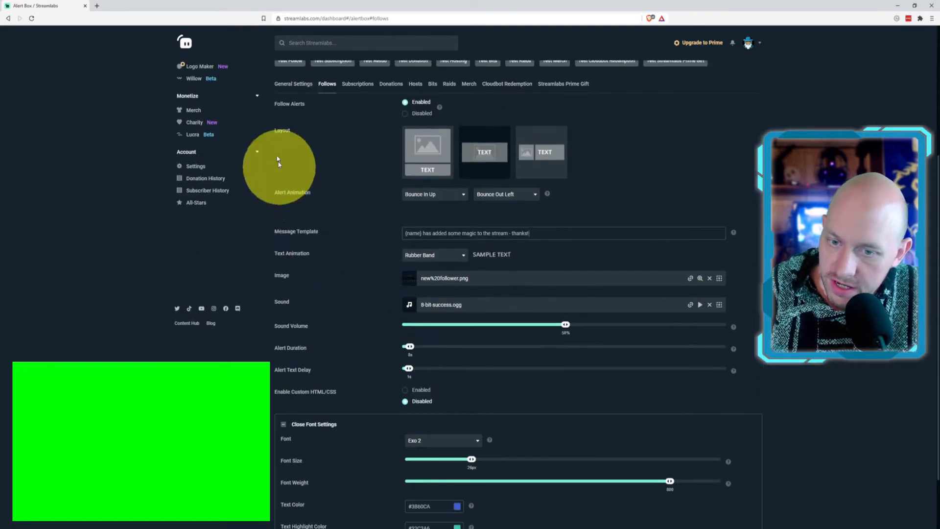
pyautogui.scroll(2, 284, 186)
pyautogui.scroll(-3, 287, 196)
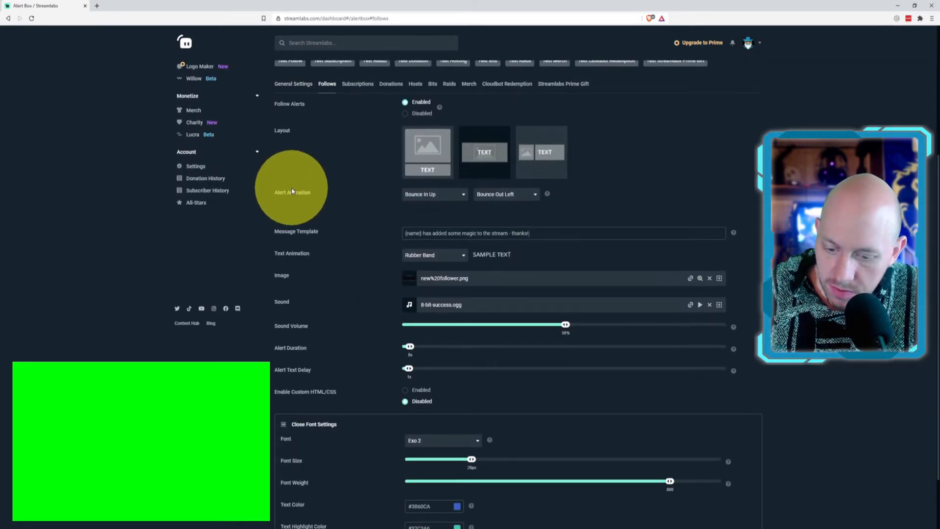
pyautogui.scroll(3, 292, 191)
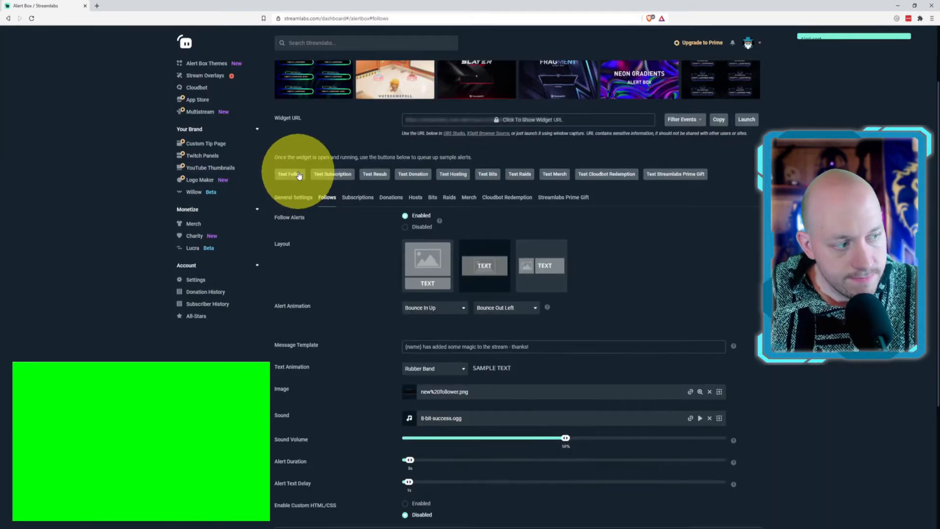
pyautogui.click(297, 175)
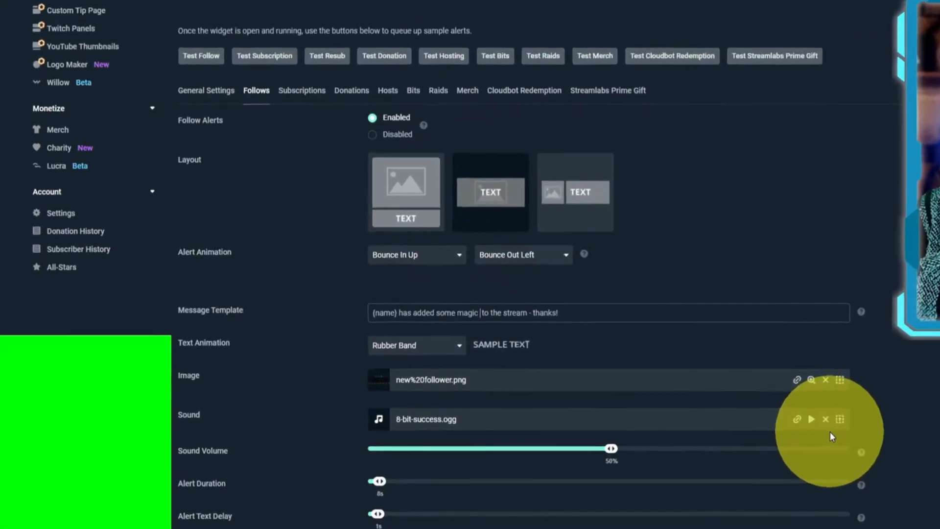
# Insert a <br> line break between "magic" and "to the stream" in the follow alert's message, without a preceding space, and save the settings
pyautogui.write('<')
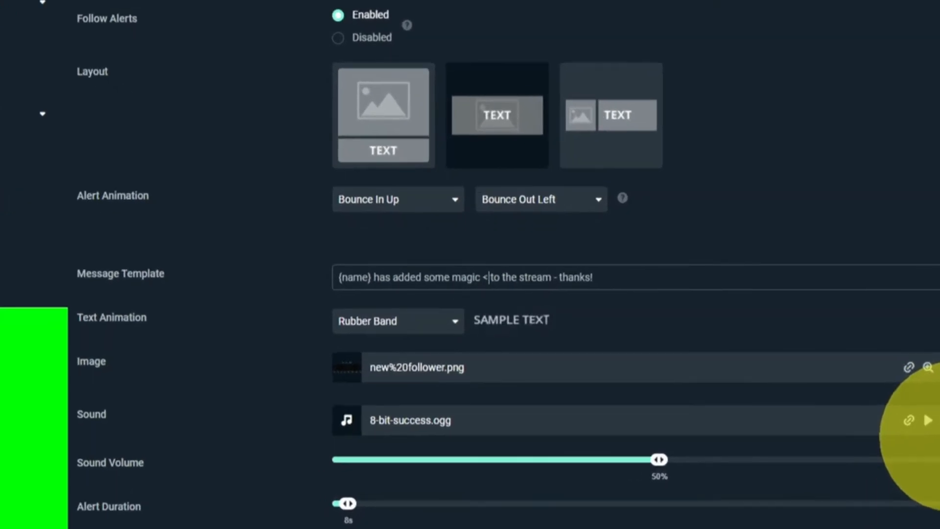
pyautogui.write('br>')
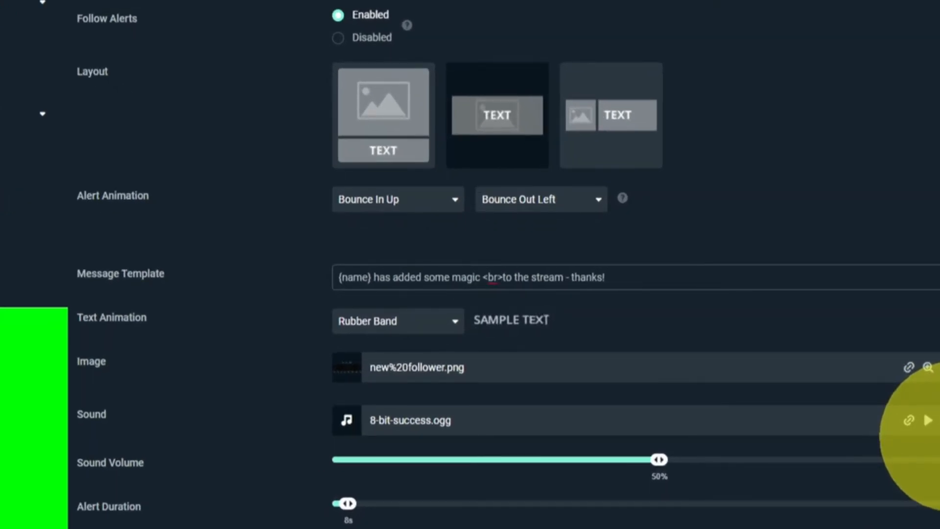
pyautogui.press('Left')
pyautogui.press('Left')
pyautogui.press('Left')
pyautogui.press('Left')
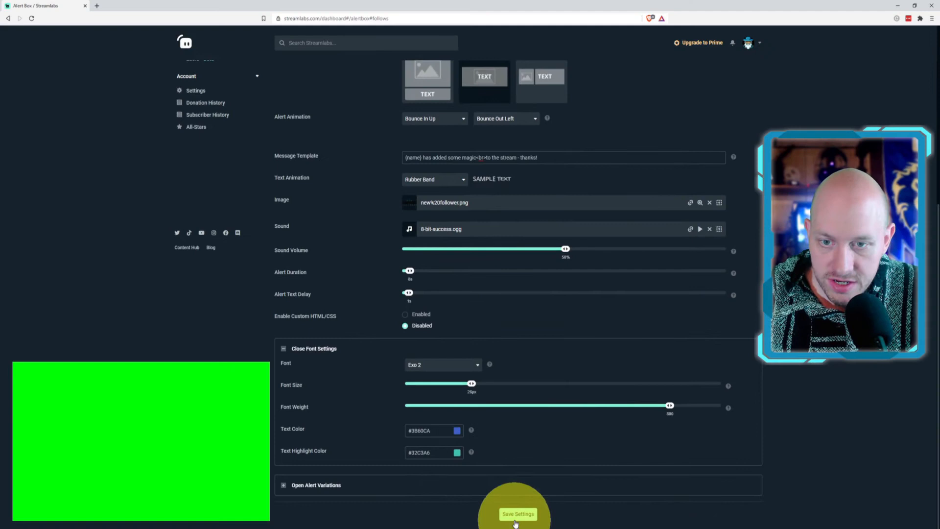
pyautogui.click(515, 522)
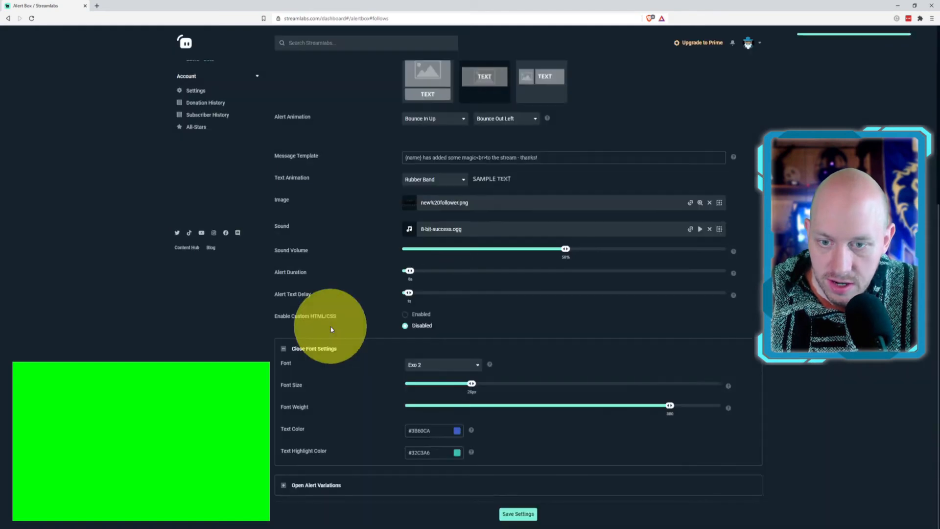
# Lighten the follow alert's text color to #95AEF7 and save the settings
pyautogui.scroll(5, 328, 318)
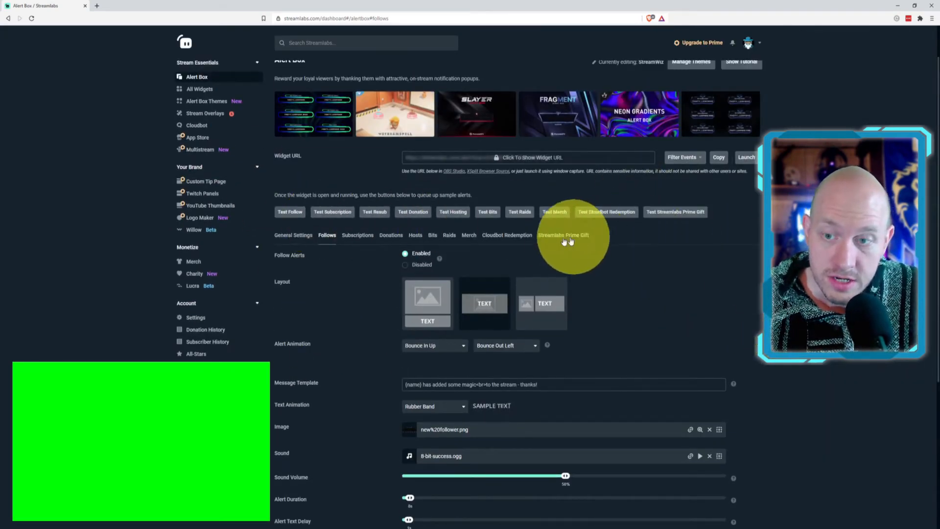
pyautogui.scroll(-5, 764, 342)
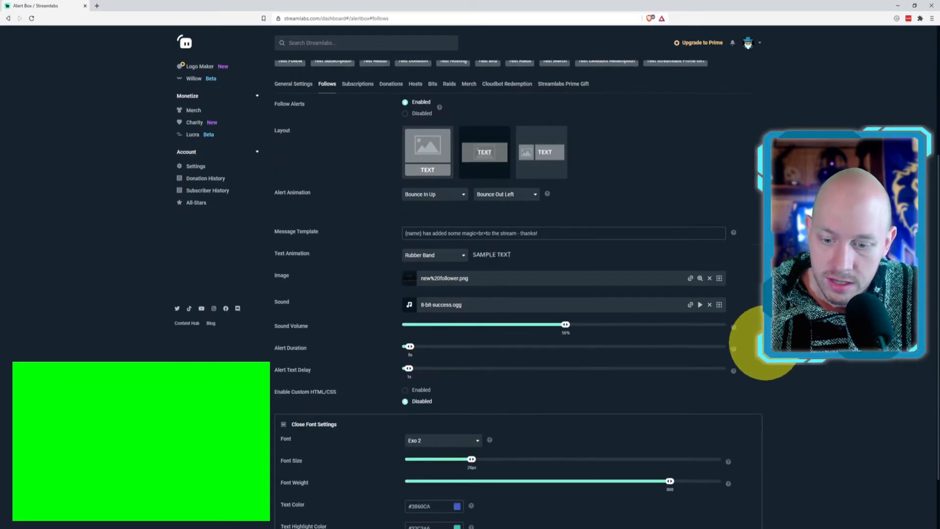
pyautogui.click(457, 431)
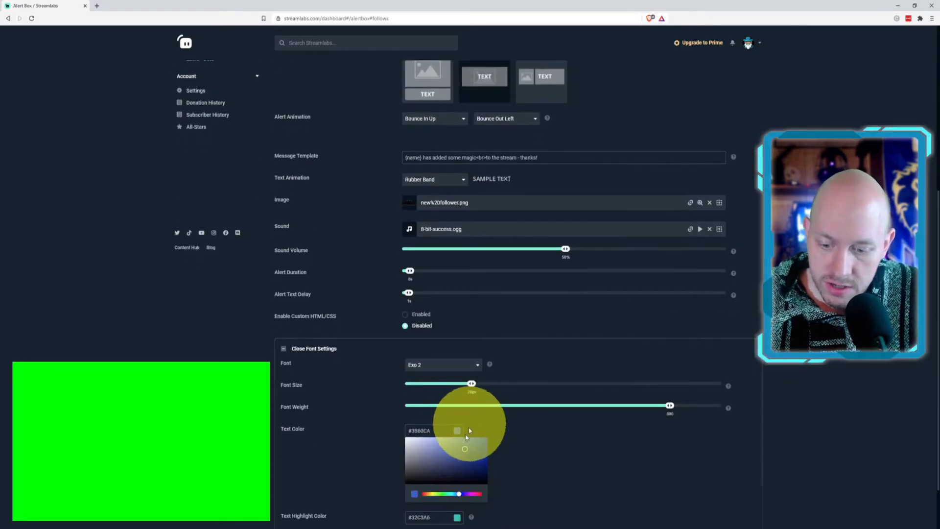
pyautogui.click(454, 440)
pyautogui.click(439, 442)
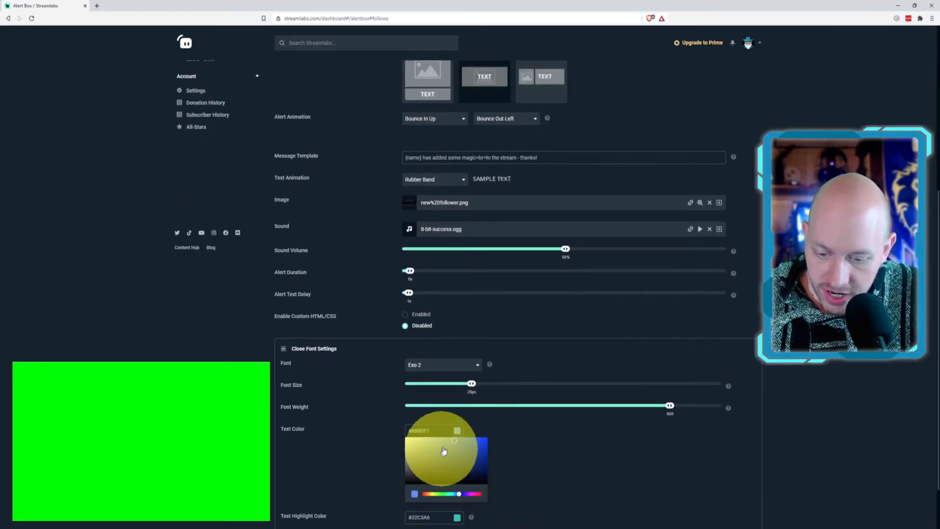
pyautogui.click(556, 482)
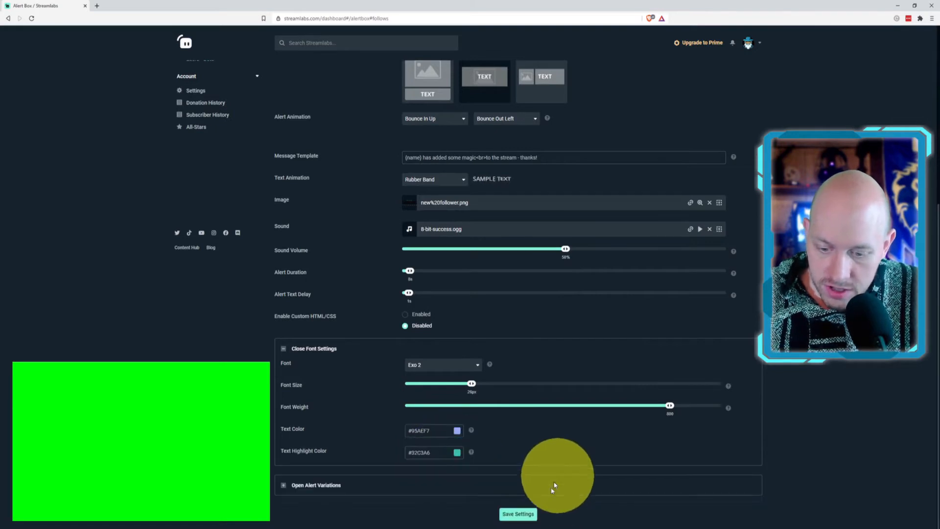
pyautogui.click(519, 514)
# Send a test follow alert to preview the line break and the lighter text color
pyautogui.scroll(4, 396, 372)
pyautogui.scroll(2, 377, 350)
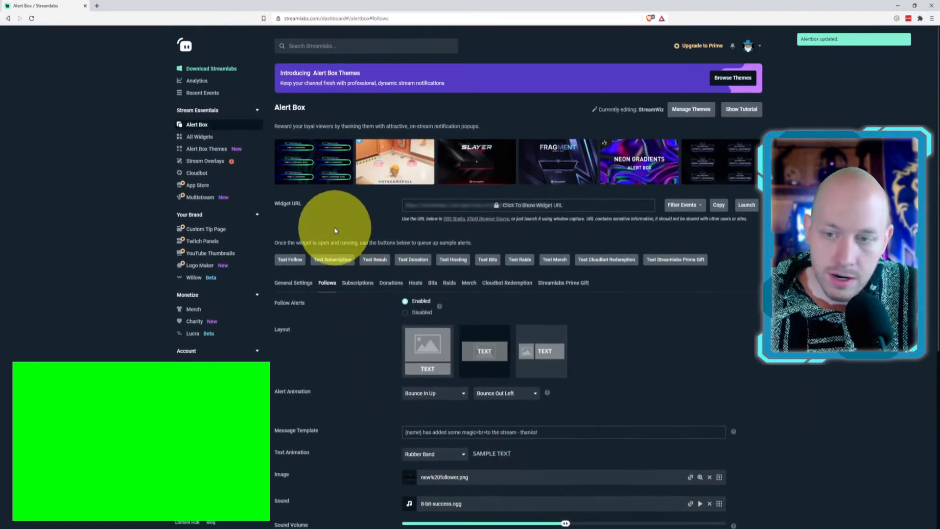
pyautogui.click(293, 260)
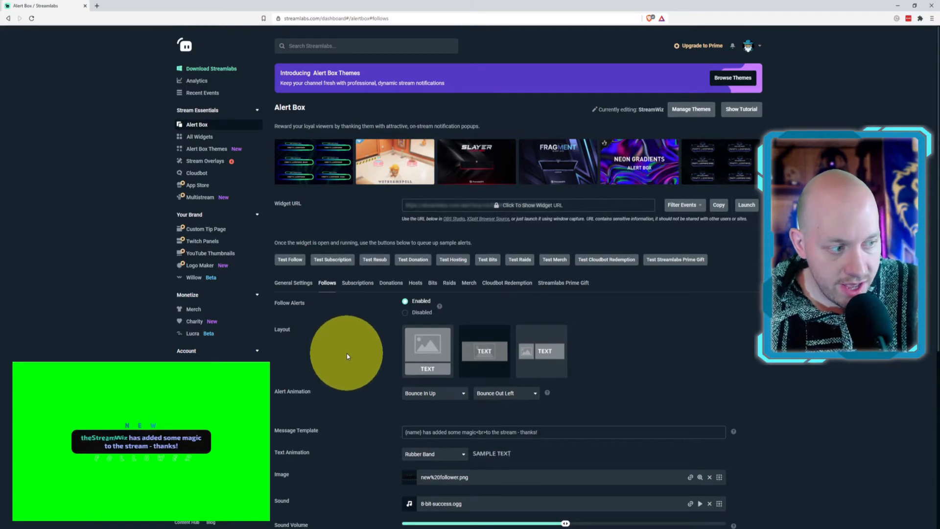
# Copy the follow alert's text color code #95AEF7 into a new Notepad note
pyautogui.scroll(-5, 265, 308)
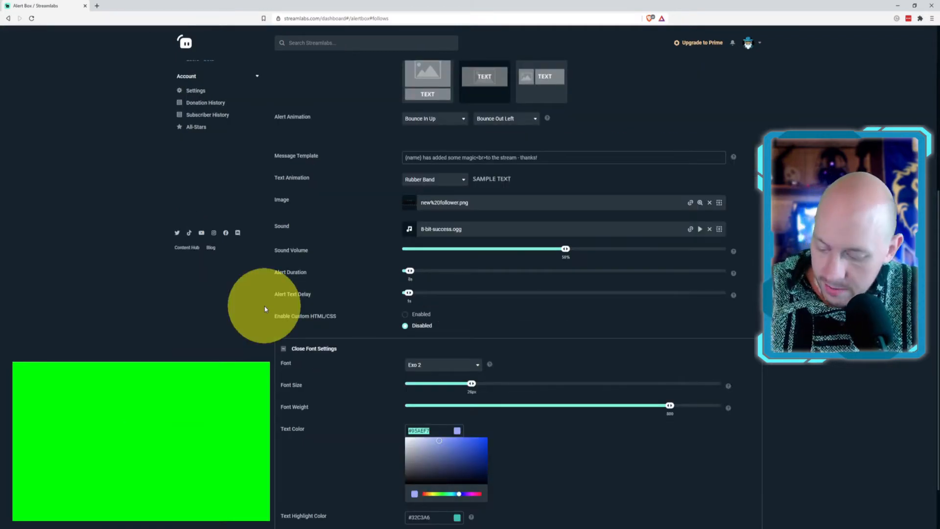
pyautogui.press('super')
pyautogui.write('notepad')
pyautogui.press('Return')
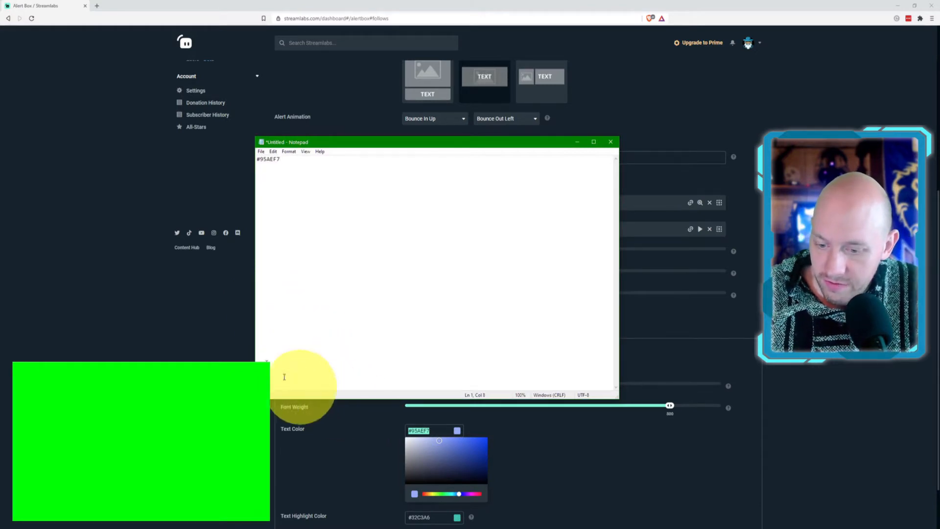
pyautogui.click(344, 439)
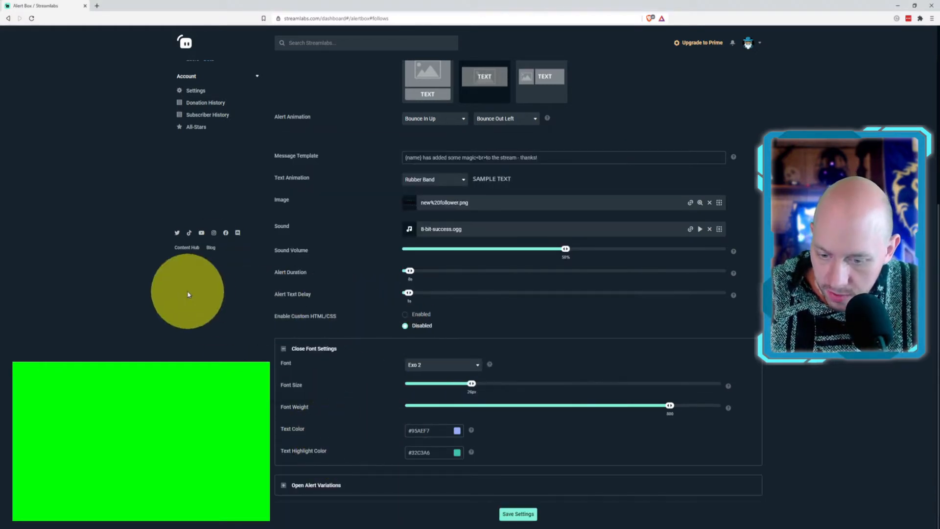
# Add "exo2 - 26pt", "bounce in up - bounce out left" and "rubber band text" as separate lines in the Notepad note
pyautogui.hotkey('alt', 'Tab')
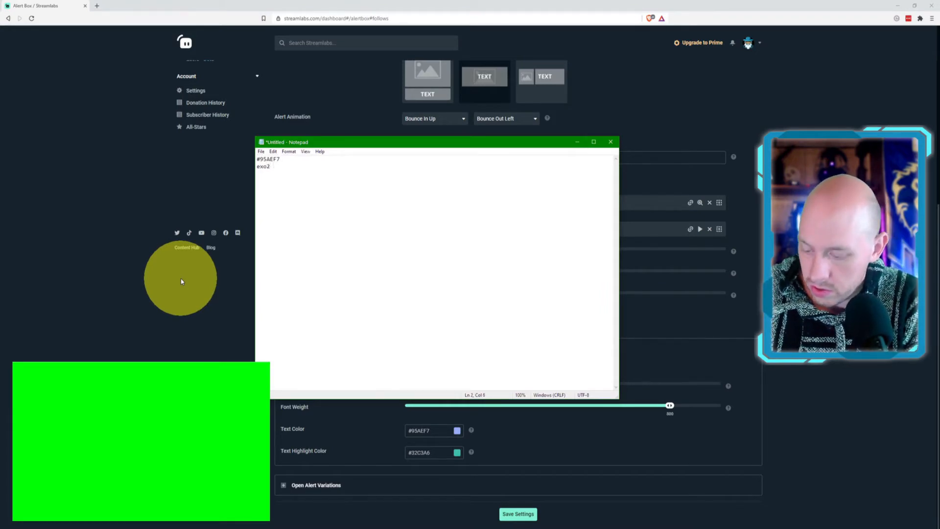
pyautogui.click(182, 281)
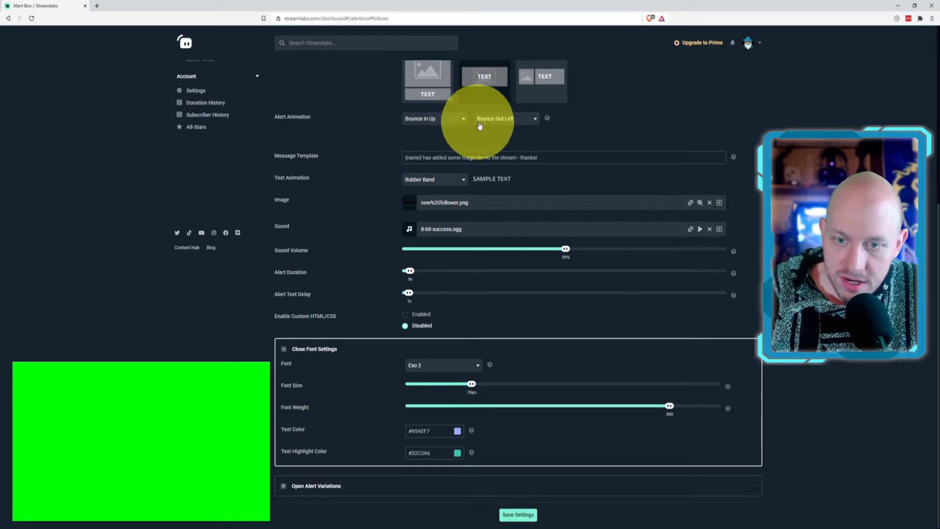
pyautogui.hotkey('alt', 'Tab')
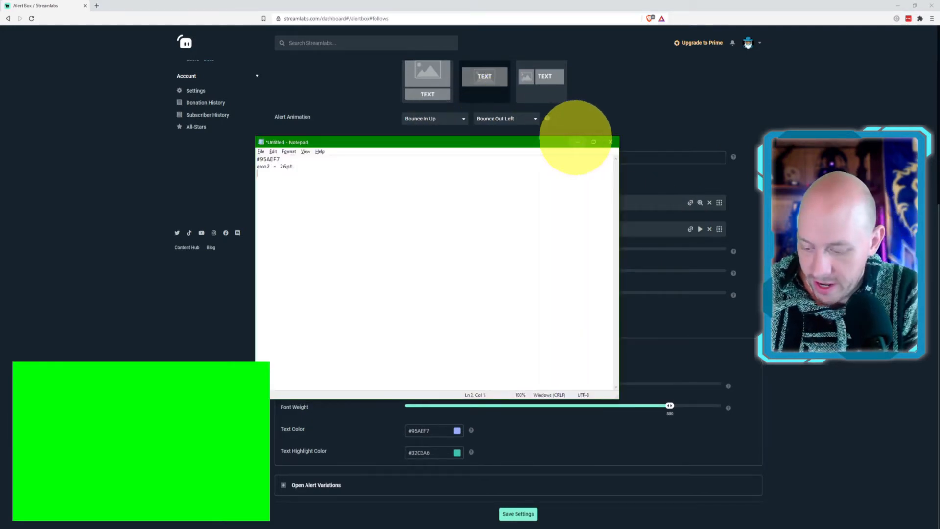
pyautogui.press('Return')
pyautogui.write('bounce in up - bounce out left')
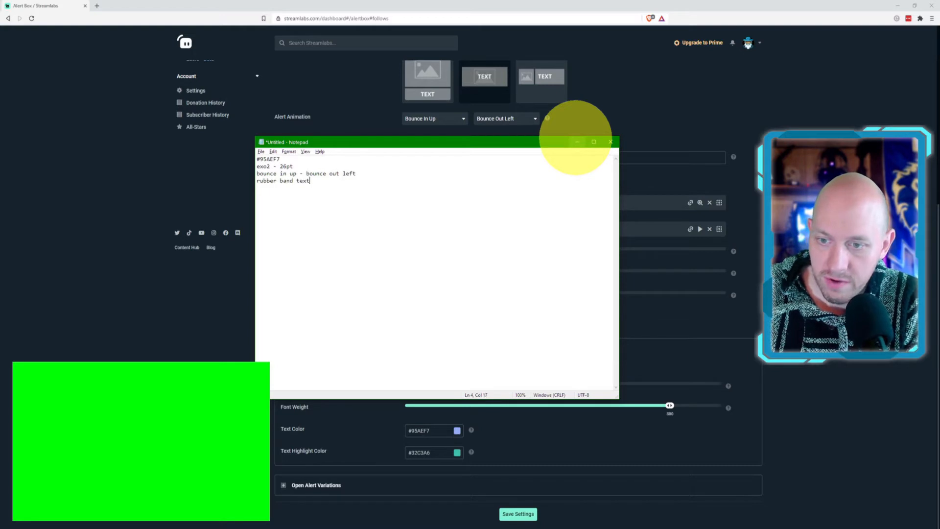
pyautogui.click(577, 142)
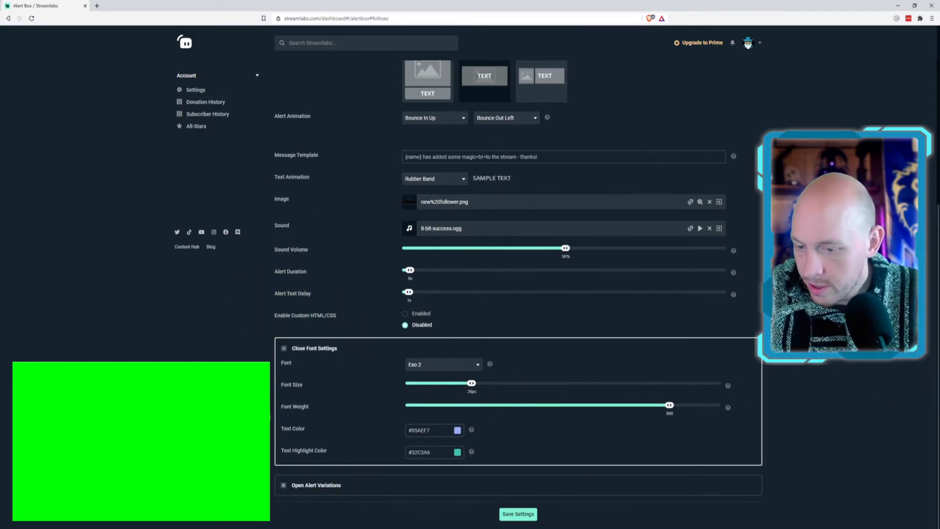
# Expand the follow alert's variations section and save the alert settings
pyautogui.click(284, 485)
pyautogui.scroll(-2, 196, 363)
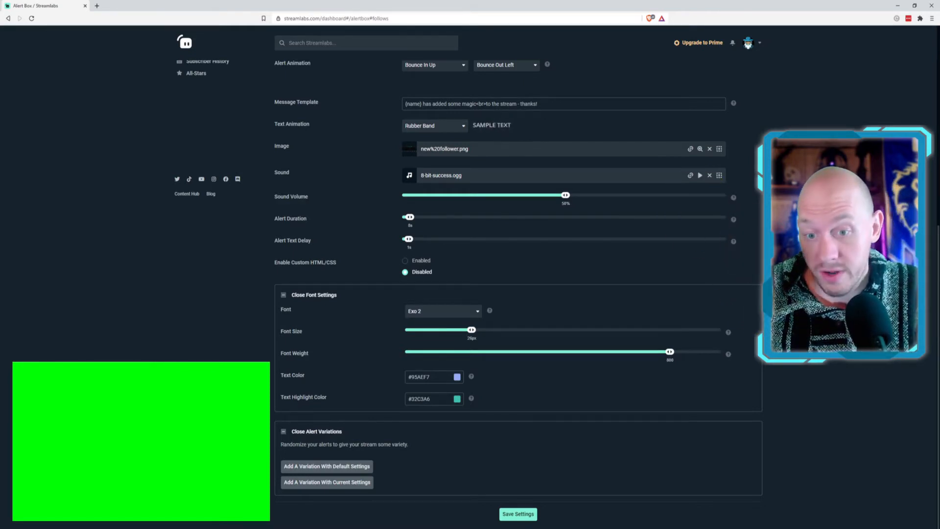
pyautogui.click(516, 519)
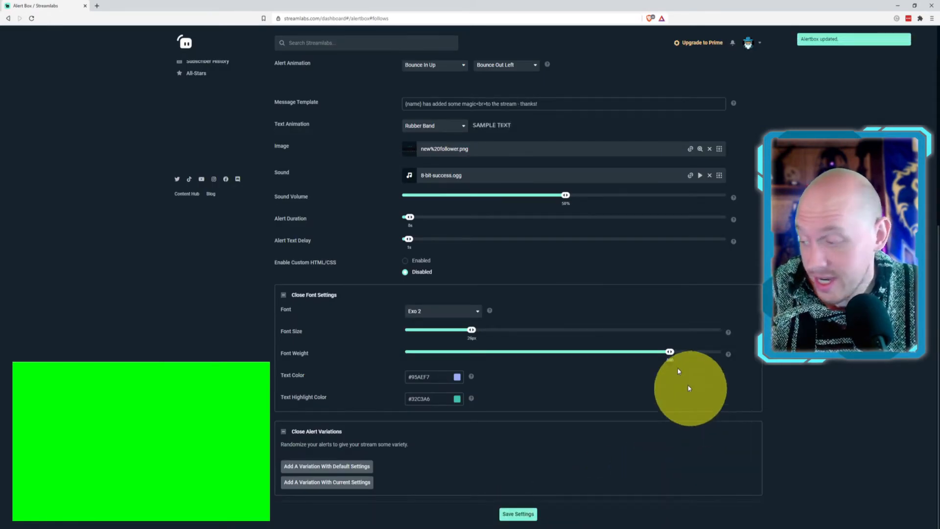
# Open the subscription alert settings and choose the layout with the text over the image
pyautogui.scroll(5, 693, 388)
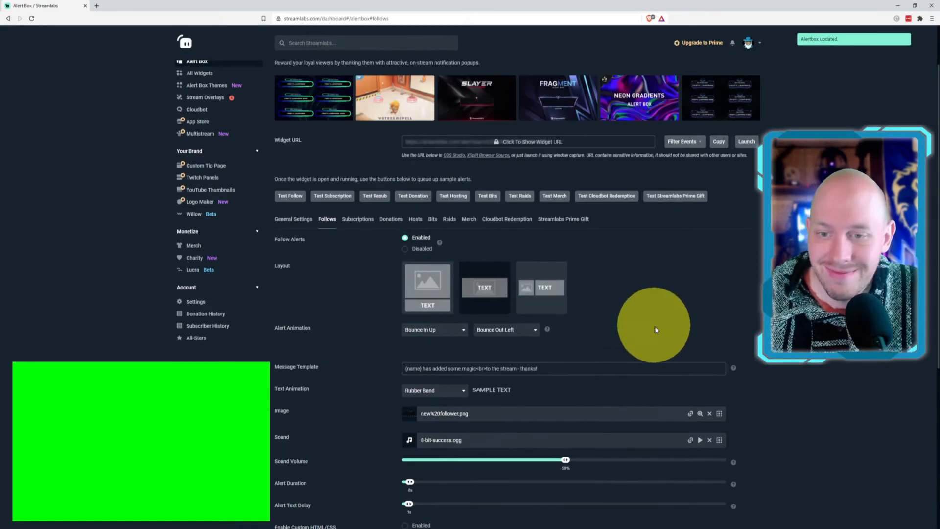
pyautogui.click(357, 222)
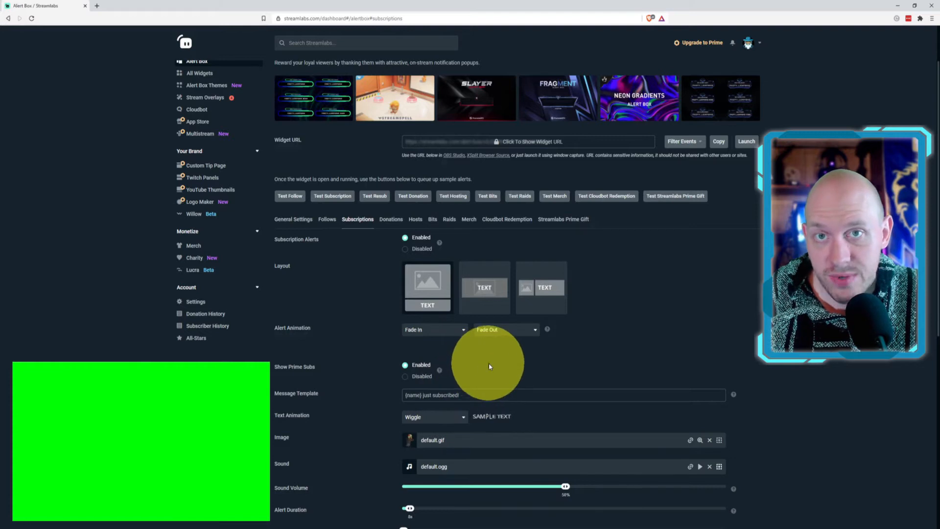
pyautogui.click(488, 286)
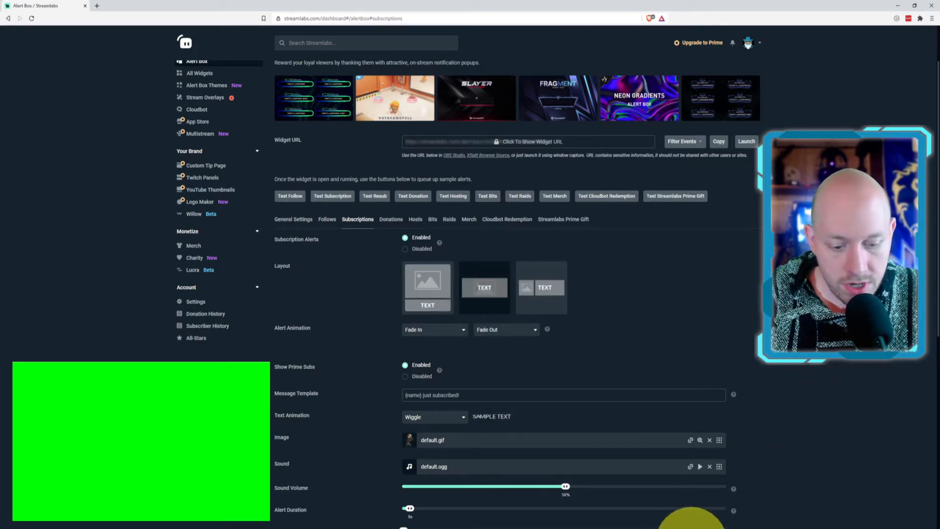
# Following the note, set the subscription alert's animations to Bounce In Up and Bounce Out Left and its text animation to Rubber Band
pyautogui.hotkey('alt', 'Tab')
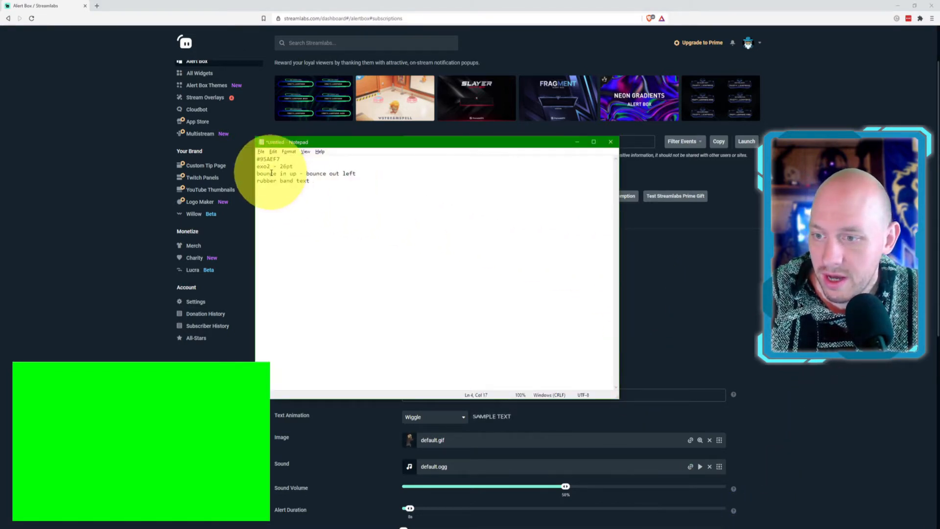
pyautogui.click(687, 269)
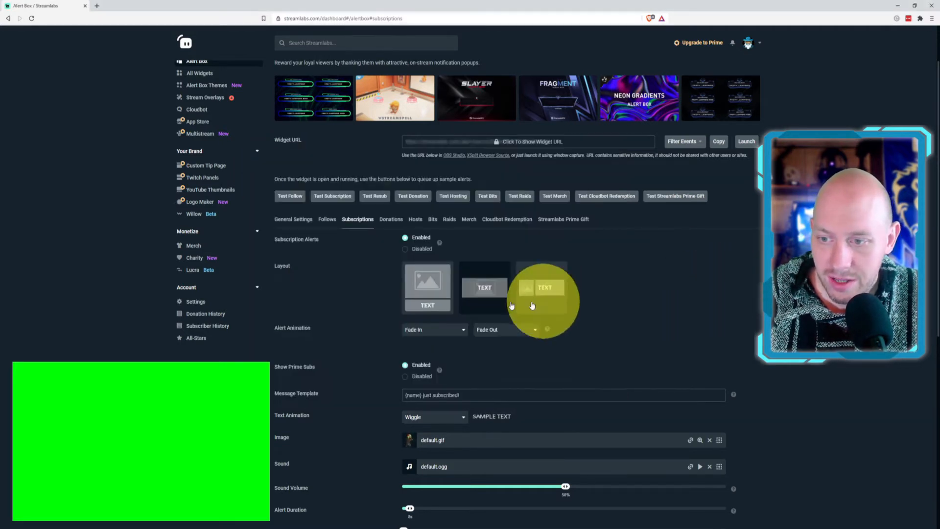
pyautogui.click(446, 331)
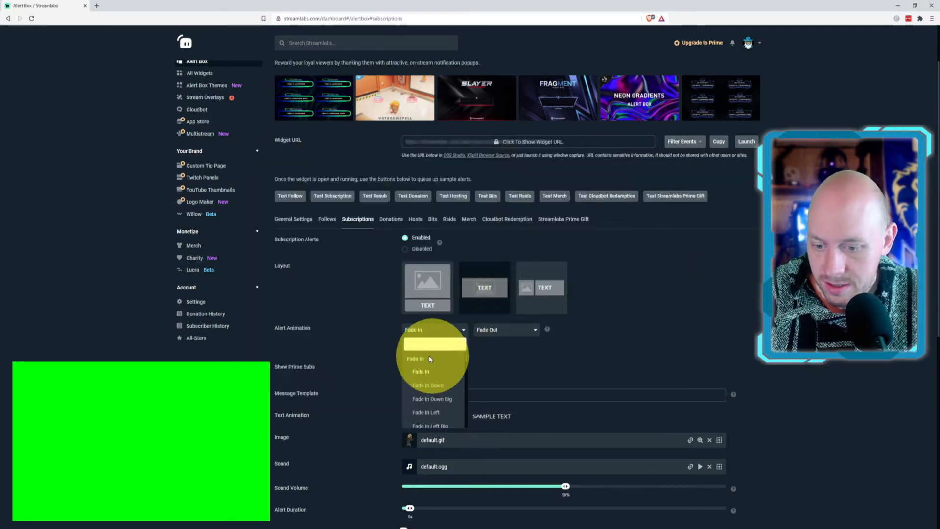
pyautogui.write('bounce')
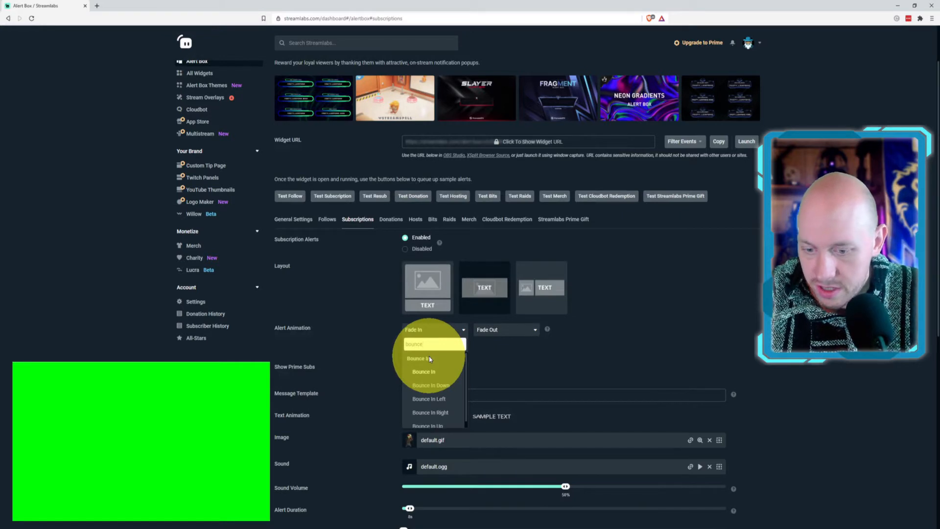
pyautogui.scroll(-1, 446, 422)
pyautogui.click(445, 421)
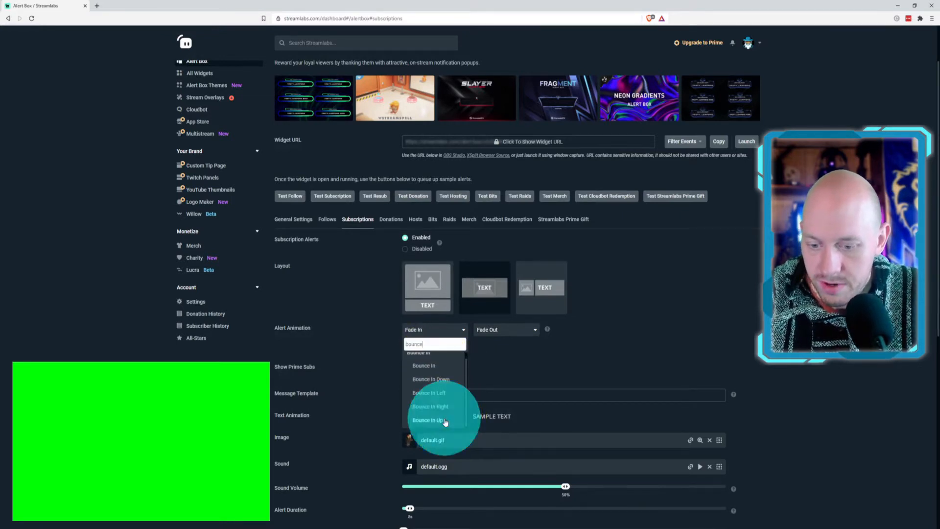
pyautogui.click(511, 333)
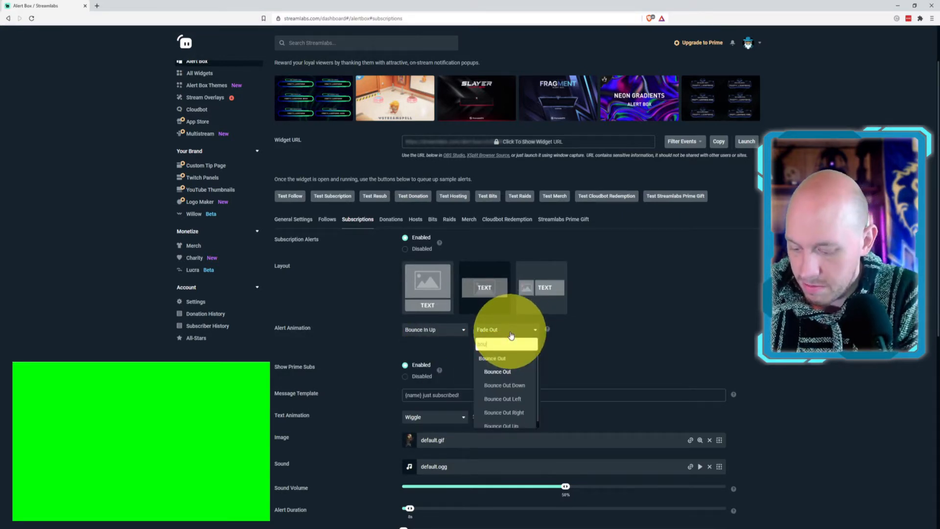
pyautogui.click(507, 398)
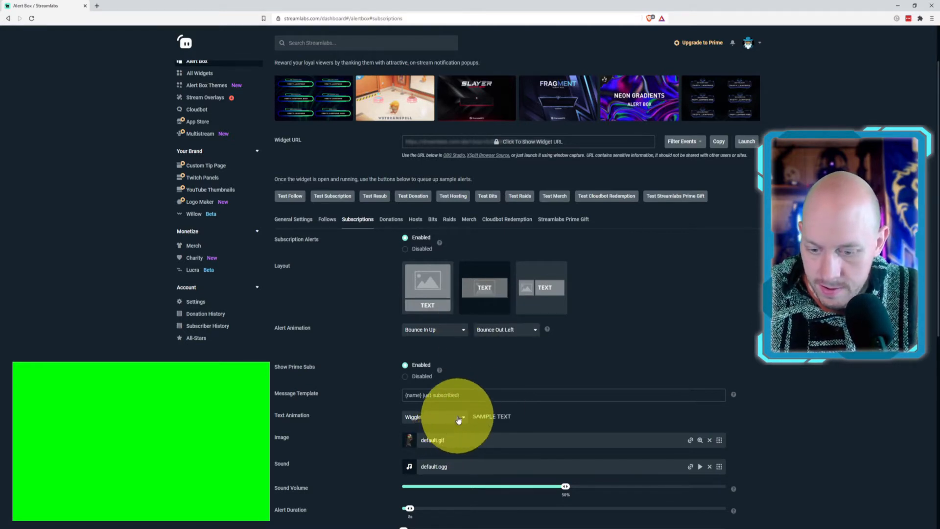
pyautogui.click(458, 420)
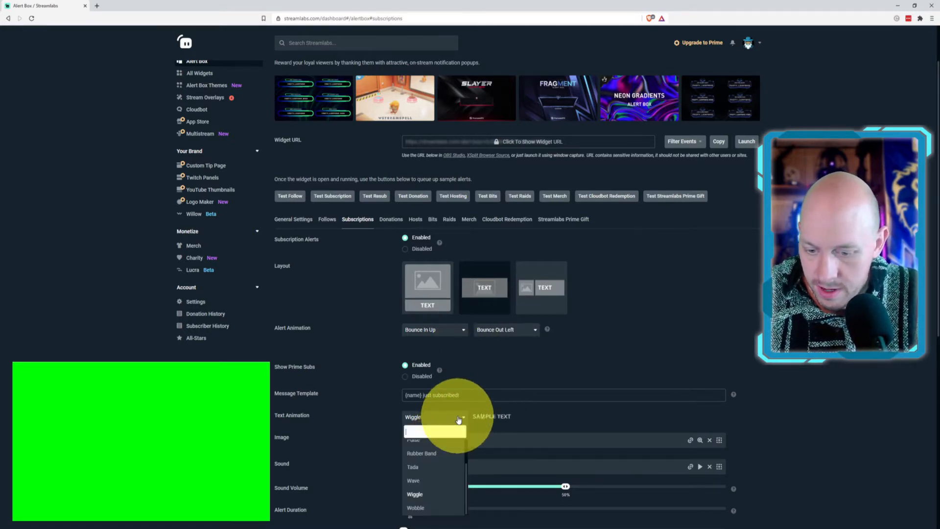
pyautogui.click(435, 454)
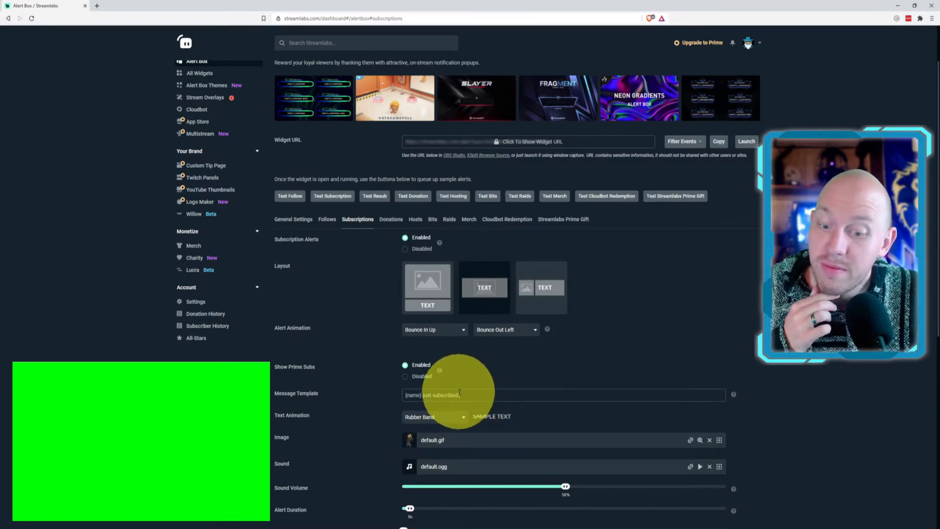
# Replace the subscription alert's message with "Check out {name} the new subscriber! What a cool cat!"
pyautogui.doubleClick(426, 396)
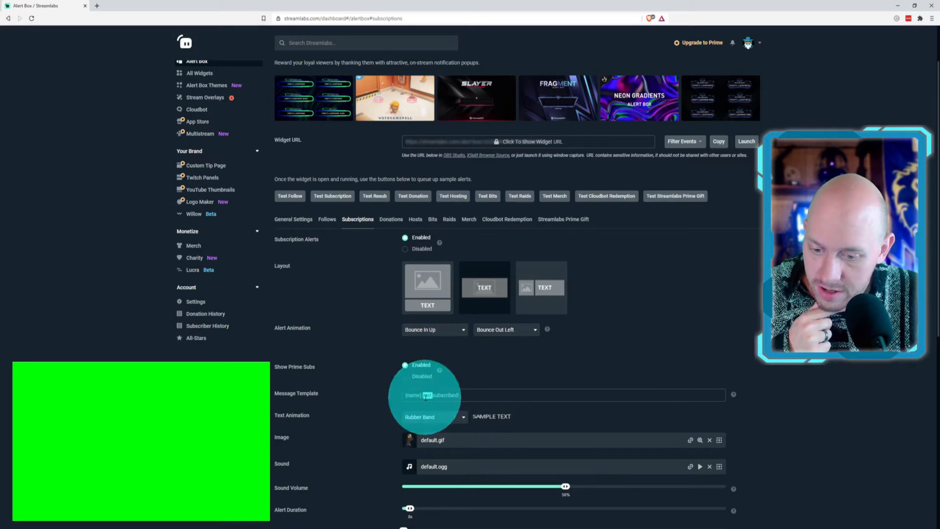
pyautogui.hotkey('ctrl', 'a')
pyautogui.write('Check o')
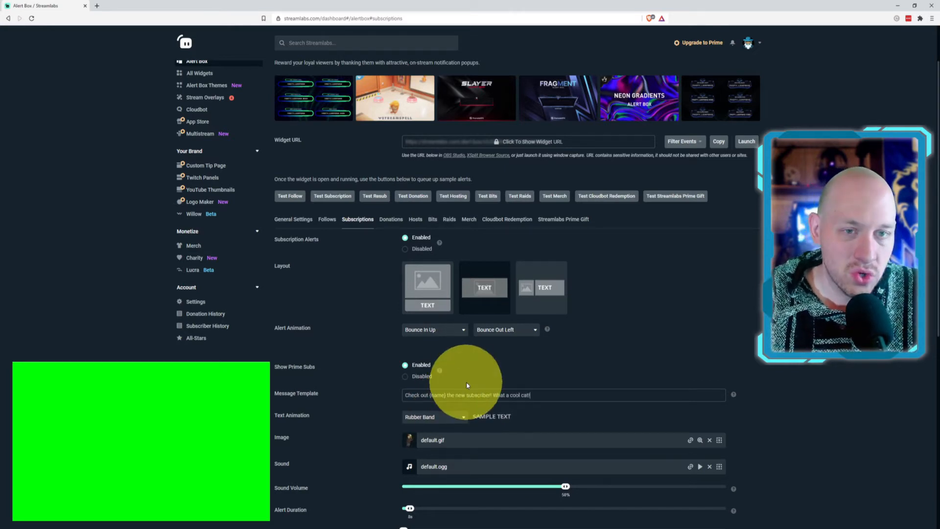
# Upload new subscriber.png from the streamwiz-geo-alerts folder and use it as the subscription alert's image
pyautogui.scroll(-2, 725, 325)
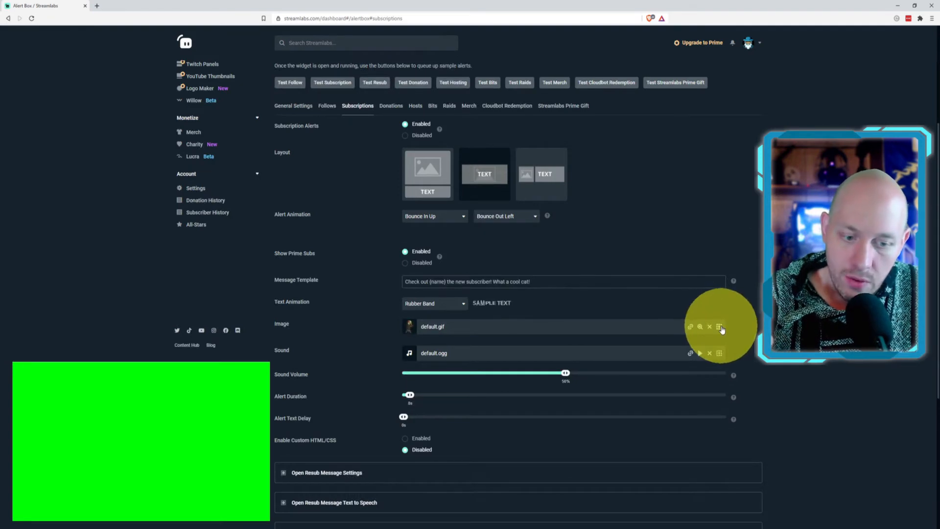
pyautogui.click(720, 327)
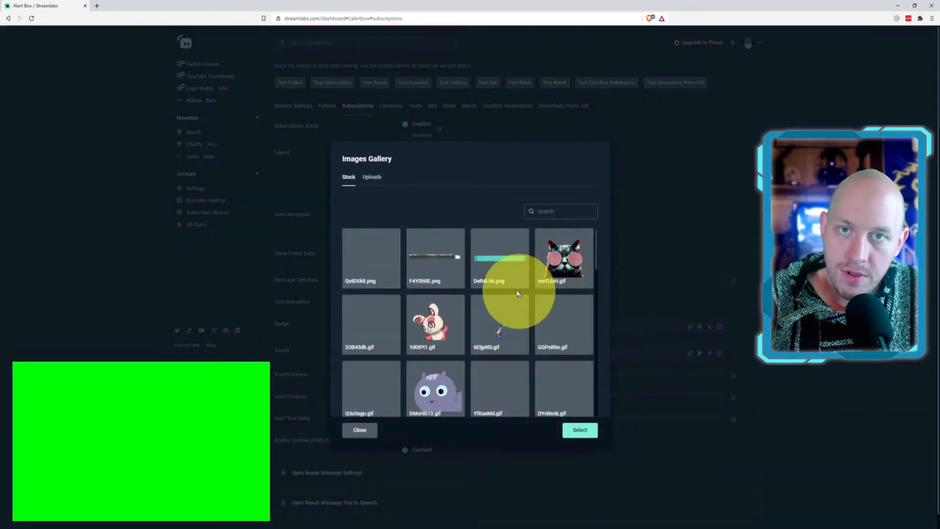
pyautogui.click(378, 177)
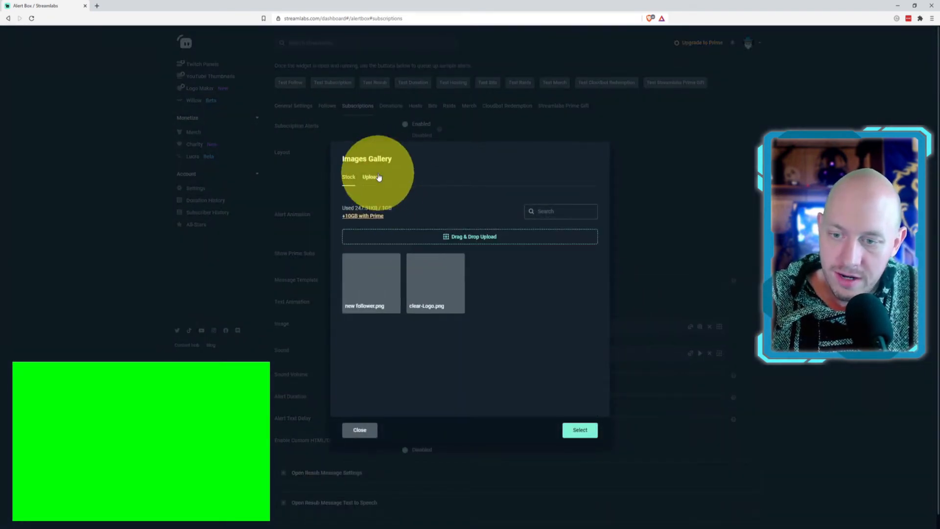
pyautogui.click(482, 238)
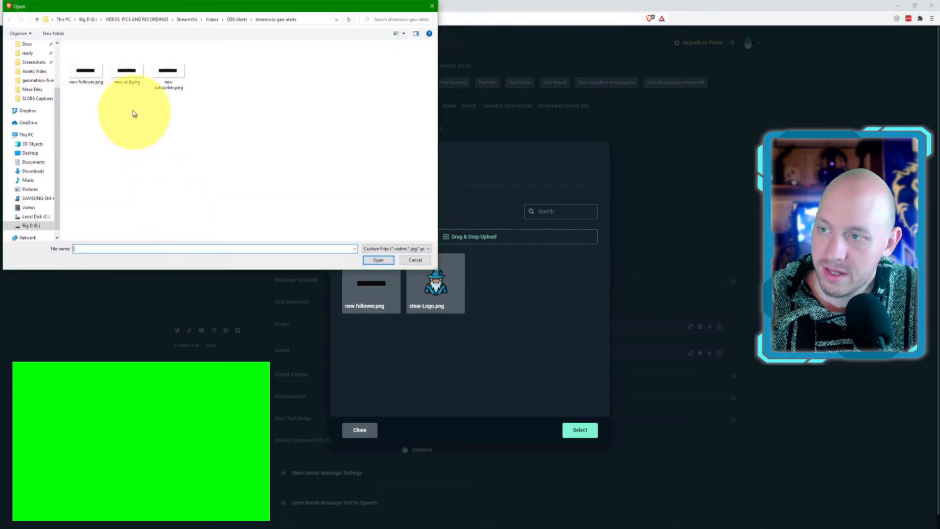
pyautogui.doubleClick(164, 76)
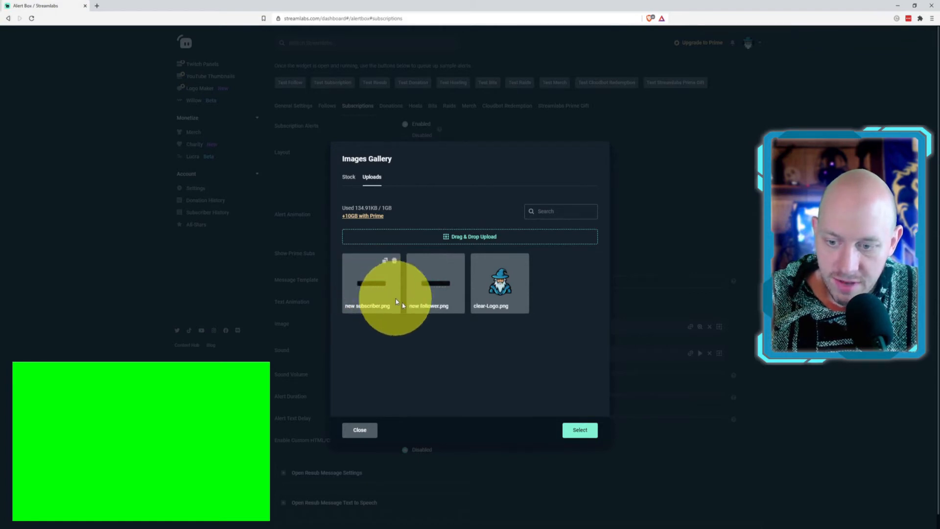
pyautogui.click(364, 300)
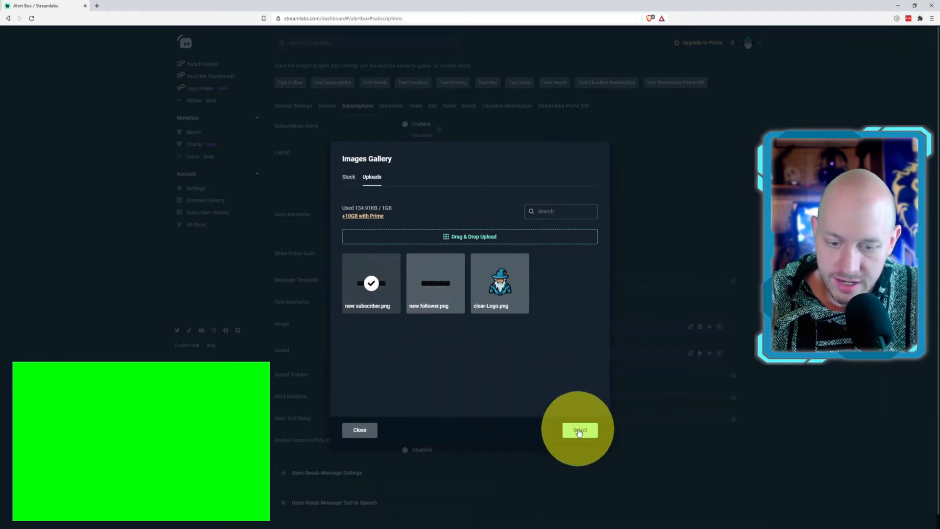
pyautogui.click(578, 430)
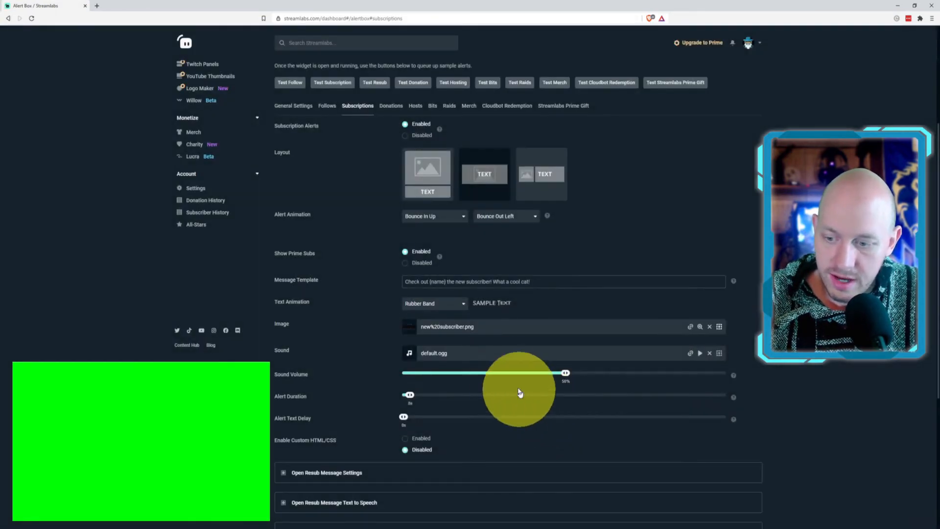
# Replace the subscription alert's sound with Orchestral 10000.wav from the sounds gallery
pyautogui.click(720, 353)
pyautogui.click(496, 267)
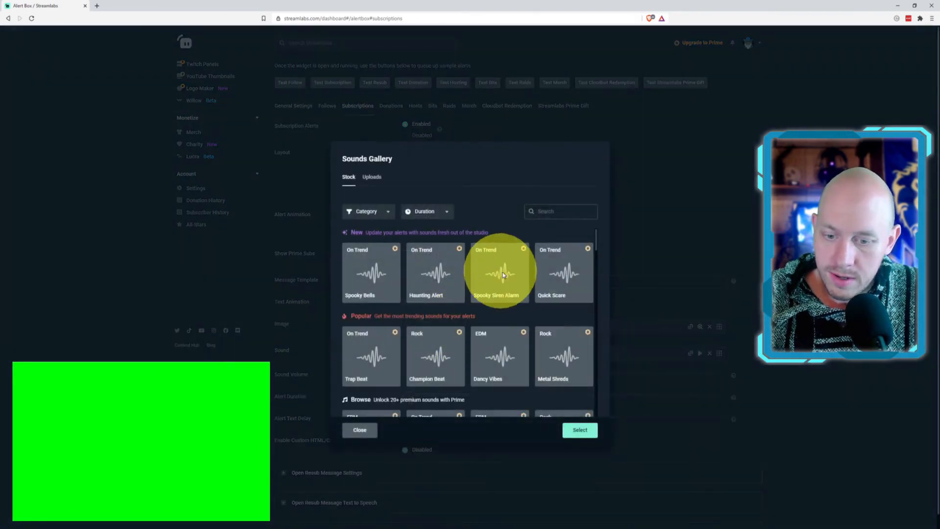
pyautogui.click(576, 429)
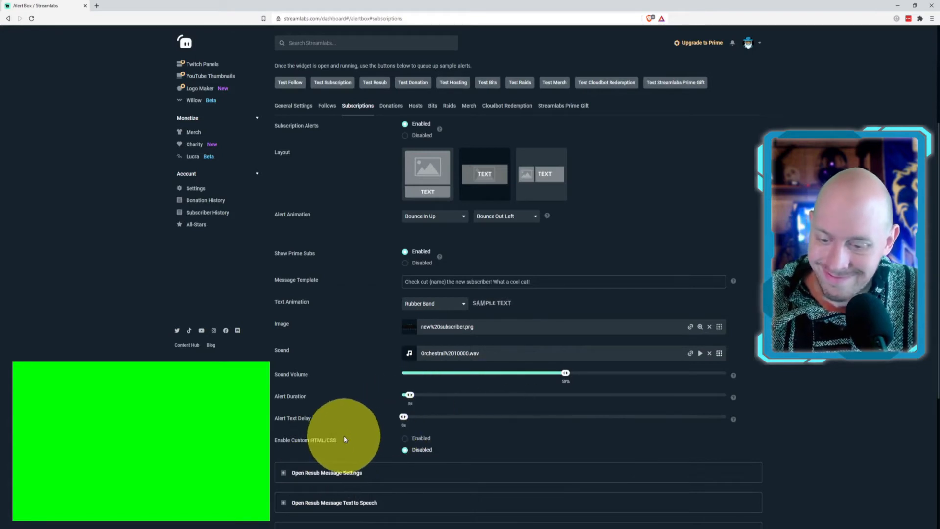
# Expand the subscription alert's resub message and other collapsed settings, and set the resub message font to Exo 2
pyautogui.scroll(-2, 338, 416)
pyautogui.click(327, 399)
pyautogui.scroll(-2, 545, 312)
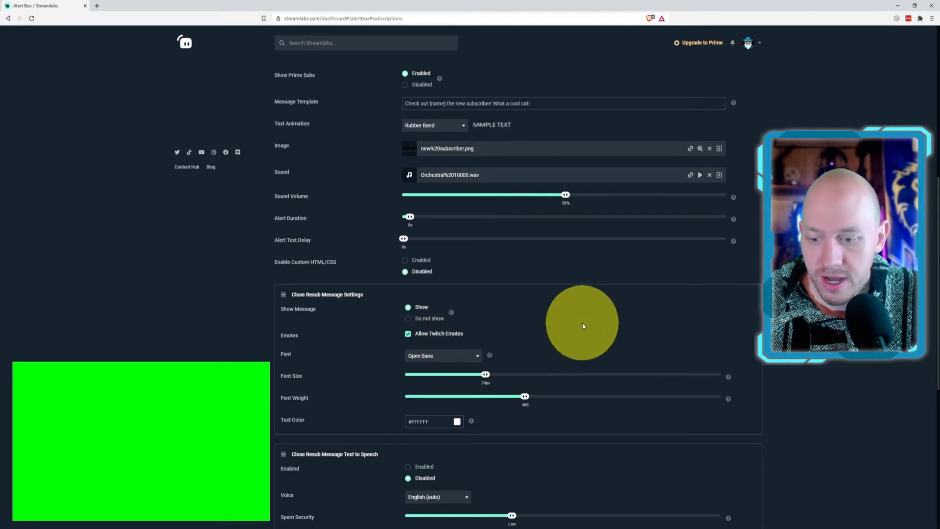
pyautogui.scroll(-1, 513, 348)
pyautogui.scroll(-2, 513, 348)
pyautogui.click(470, 318)
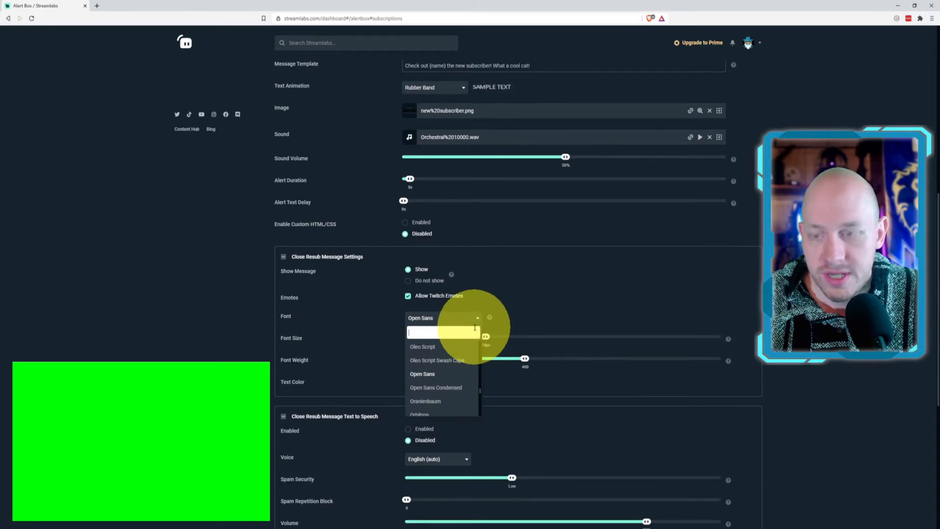
pyautogui.write('exo')
pyautogui.click(429, 354)
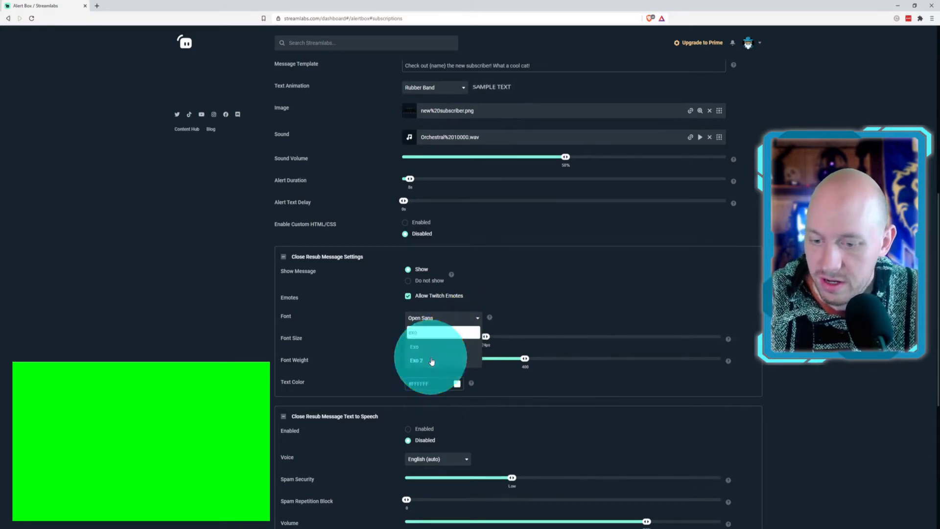
pyautogui.scroll(-3, 572, 294)
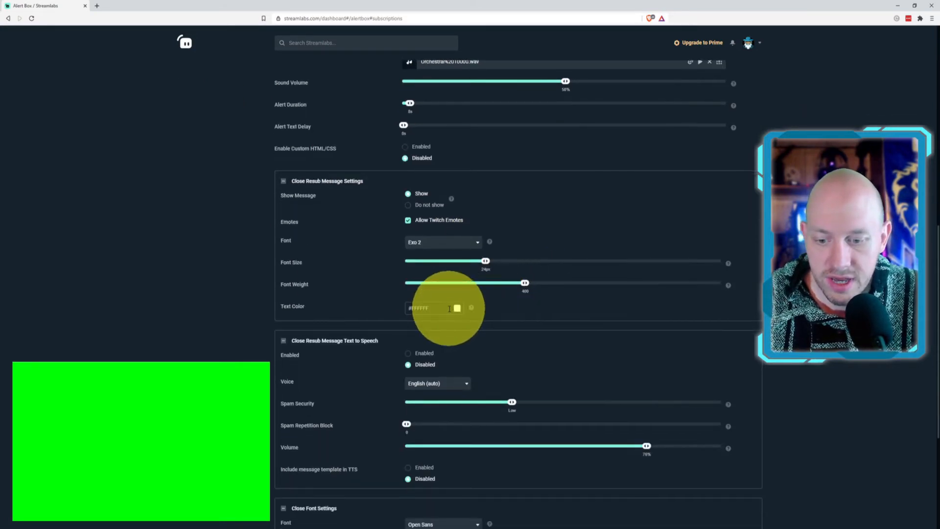
pyautogui.click(455, 307)
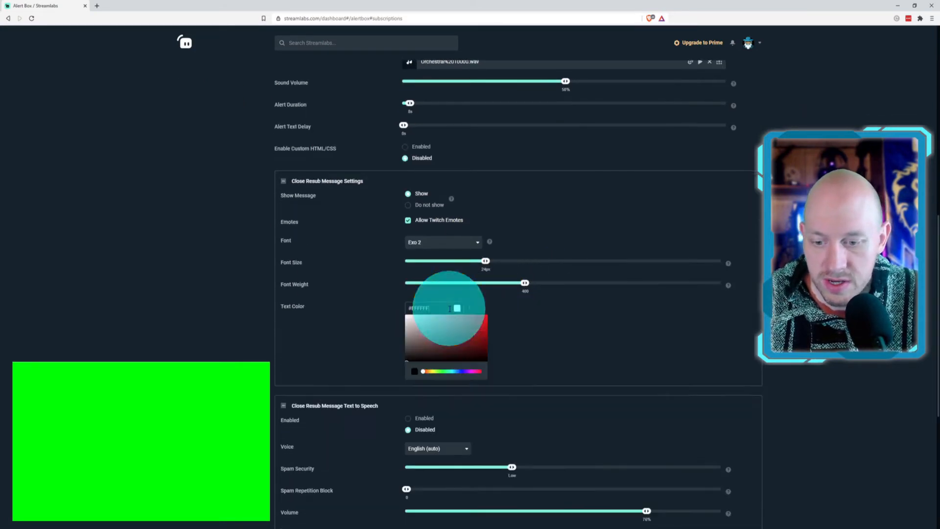
pyautogui.click(457, 372)
pyautogui.click(459, 321)
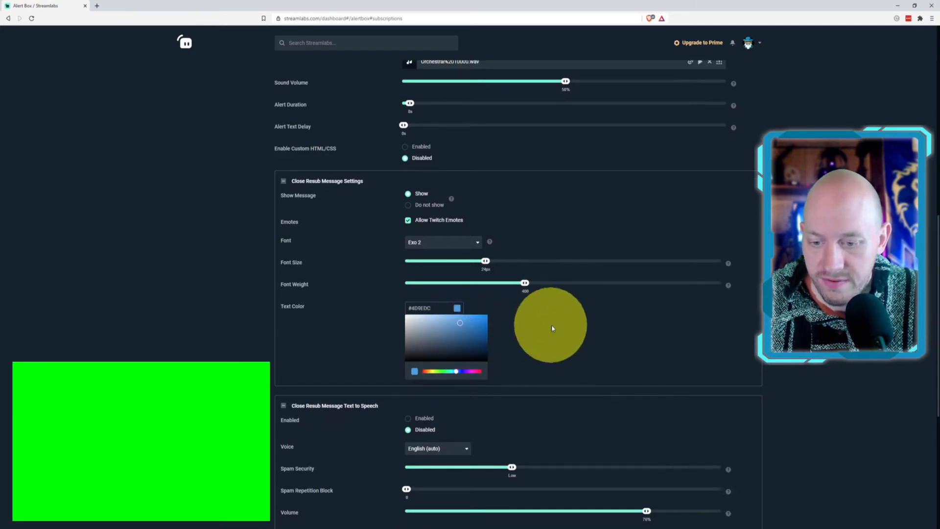
pyautogui.click(547, 335)
# Set the resub message's text color to #95AEF7
pyautogui.moveTo(435, 309); pyautogui.dragTo(394, 310)
pyautogui.write('#95AEF7')
pyautogui.click(606, 321)
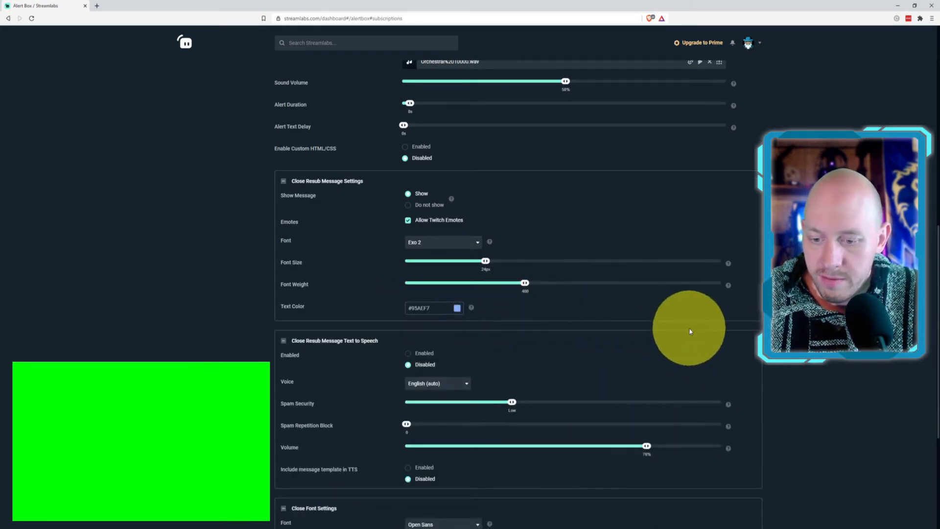
# Enable text to speech for resub messages and set its voice to Brian
pyautogui.scroll(-3, 656, 335)
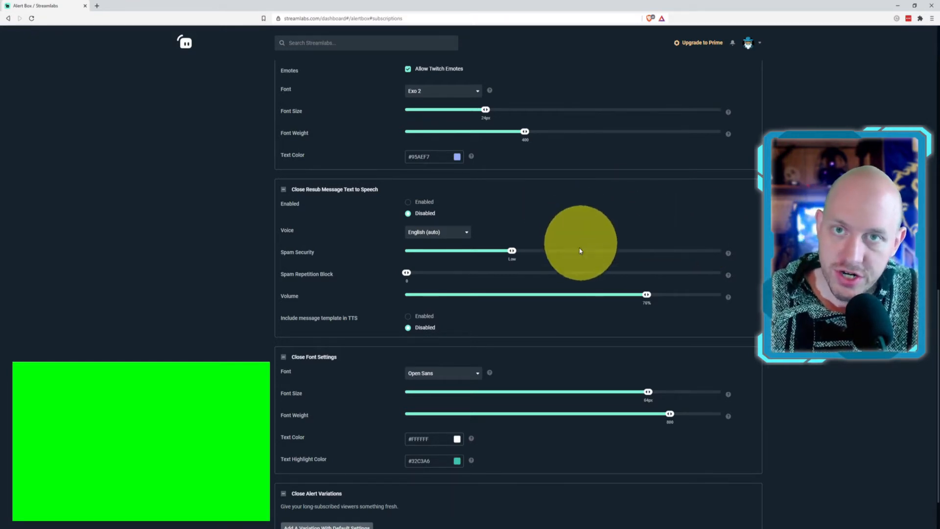
pyautogui.click(408, 203)
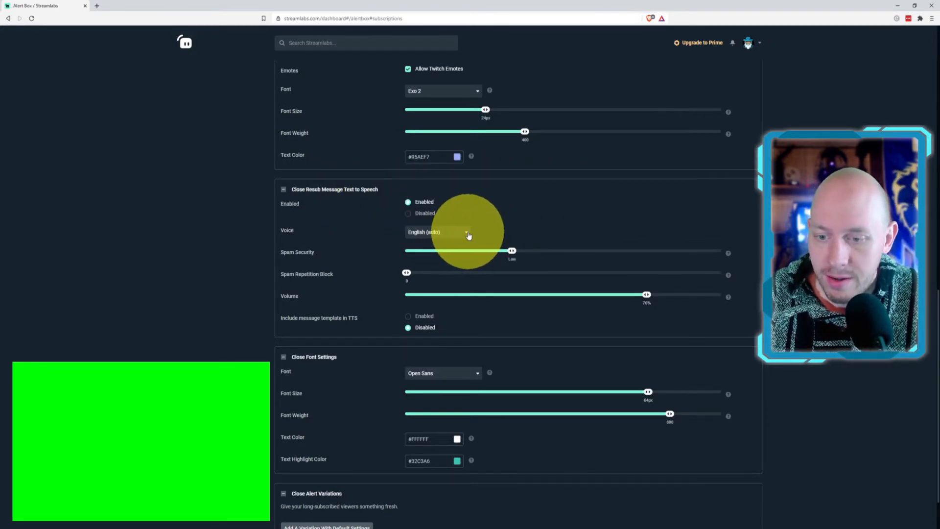
pyautogui.click(468, 234)
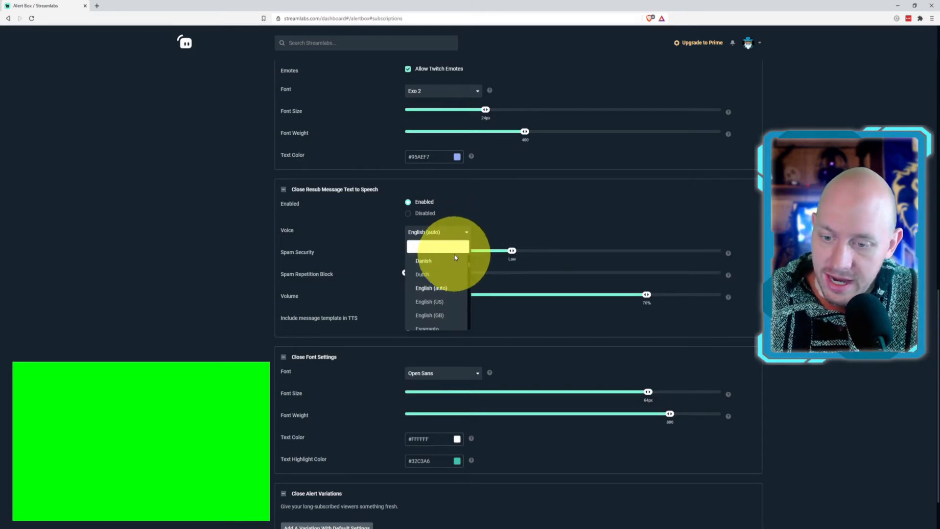
pyautogui.scroll(-3, 451, 274)
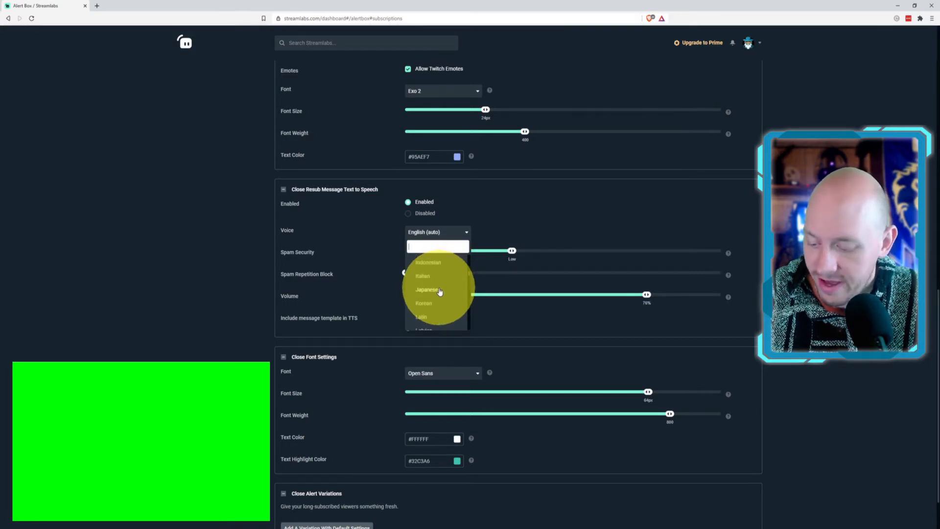
pyautogui.write('bri')
pyautogui.click(433, 282)
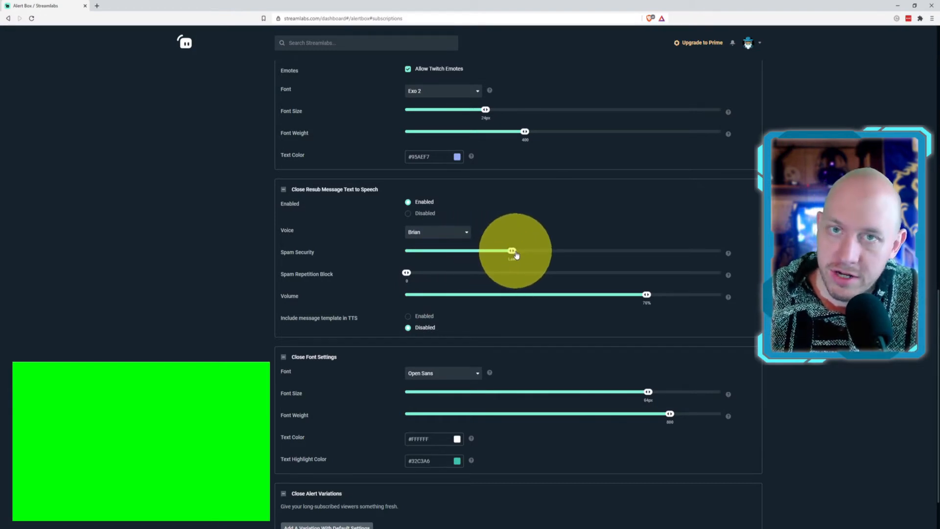
# Set the resub text-to-speech spam security to Medium and include the message template in the speech
pyautogui.moveTo(516, 254); pyautogui.dragTo(607, 253)
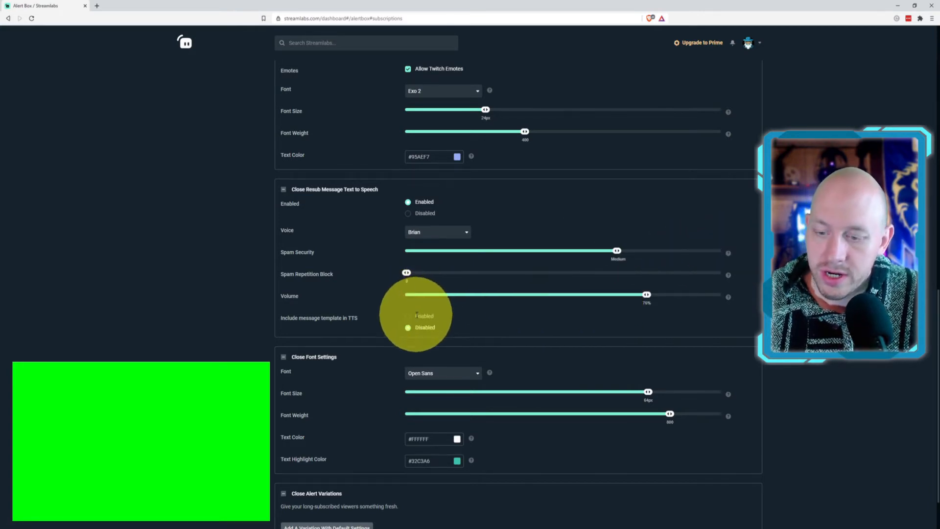
pyautogui.scroll(15, 414, 317)
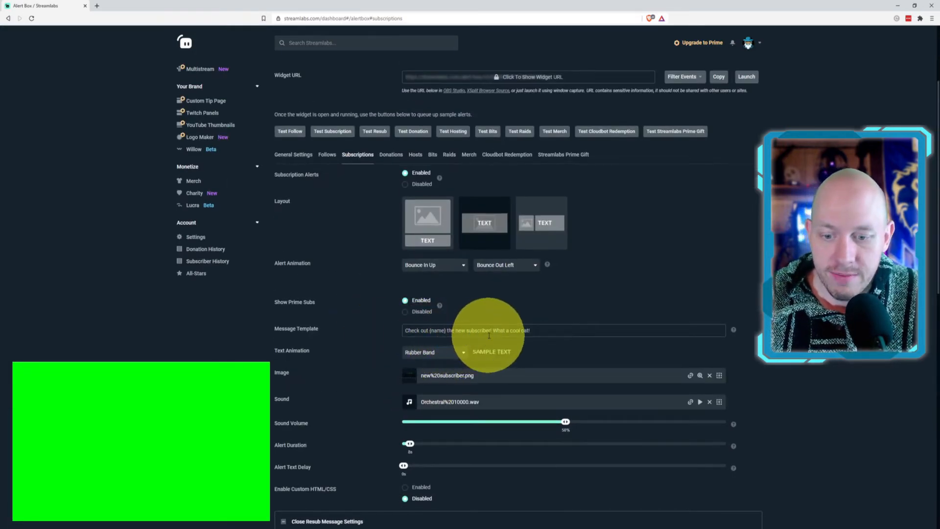
pyautogui.scroll(-15, 554, 320)
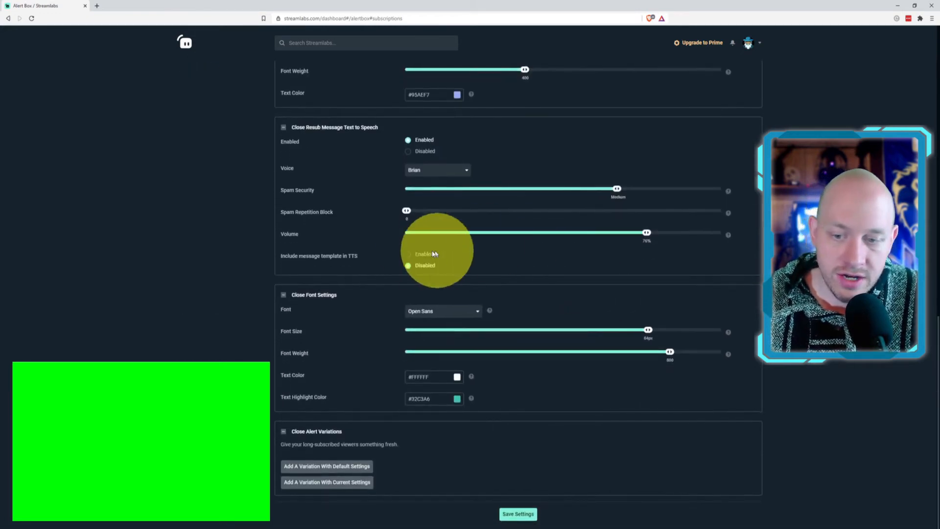
pyautogui.click(408, 255)
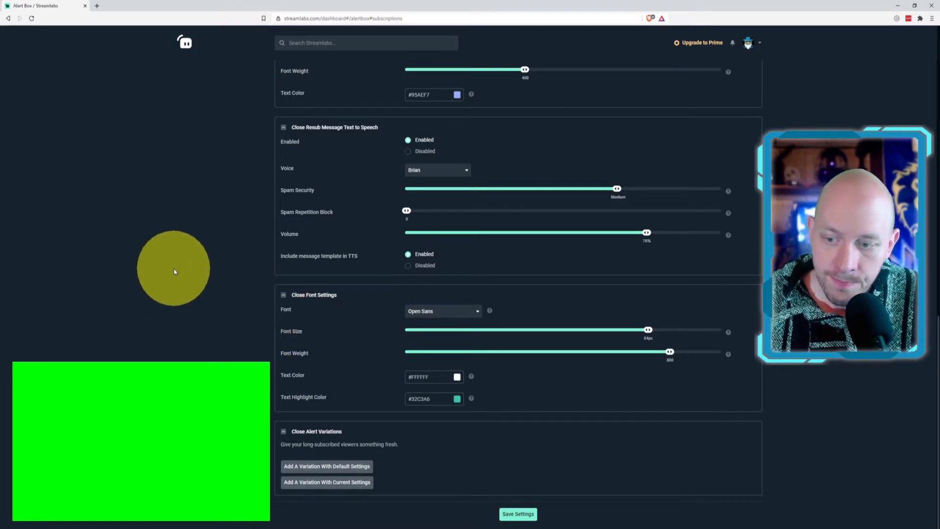
# In the subscription alert's font settings, set the font to Exo 2 and the text color to #95AEF7
pyautogui.click(418, 311)
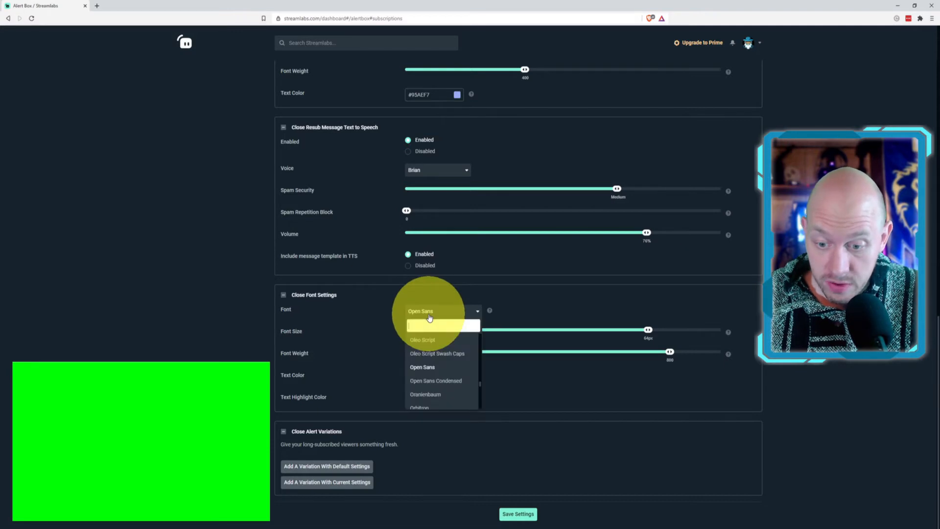
pyautogui.write('exo')
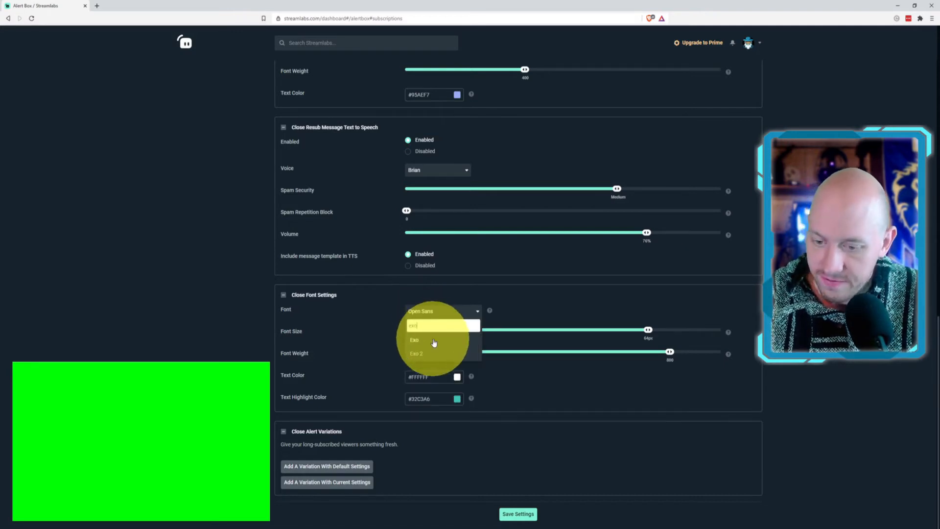
pyautogui.click(420, 353)
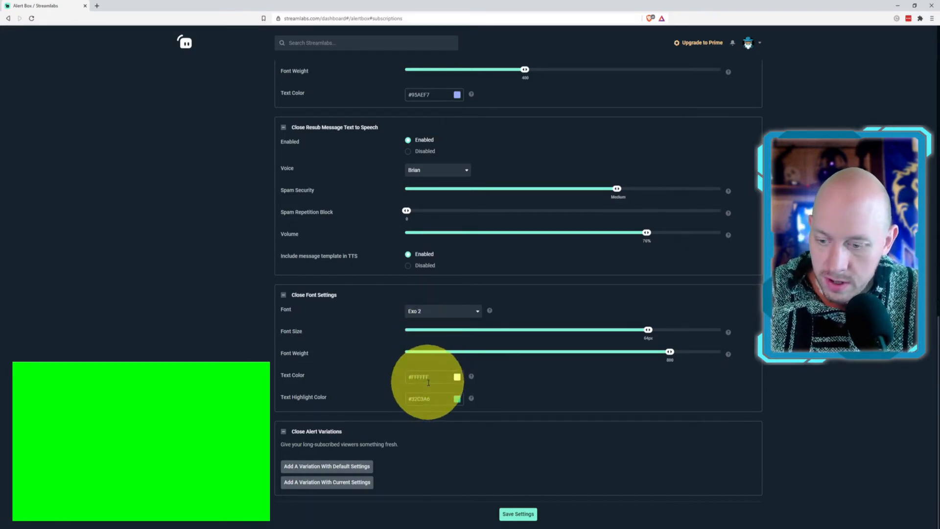
pyautogui.click(429, 377)
pyautogui.click(377, 384)
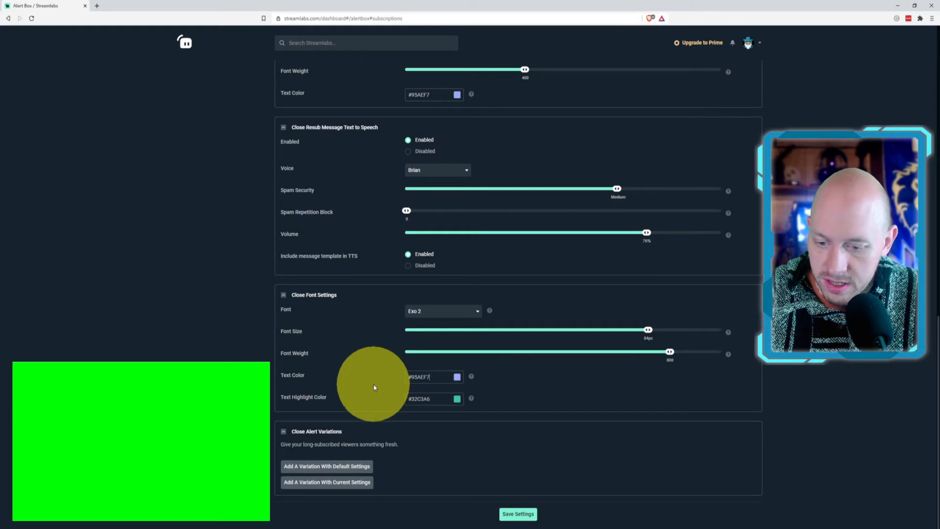
pyautogui.click(457, 399)
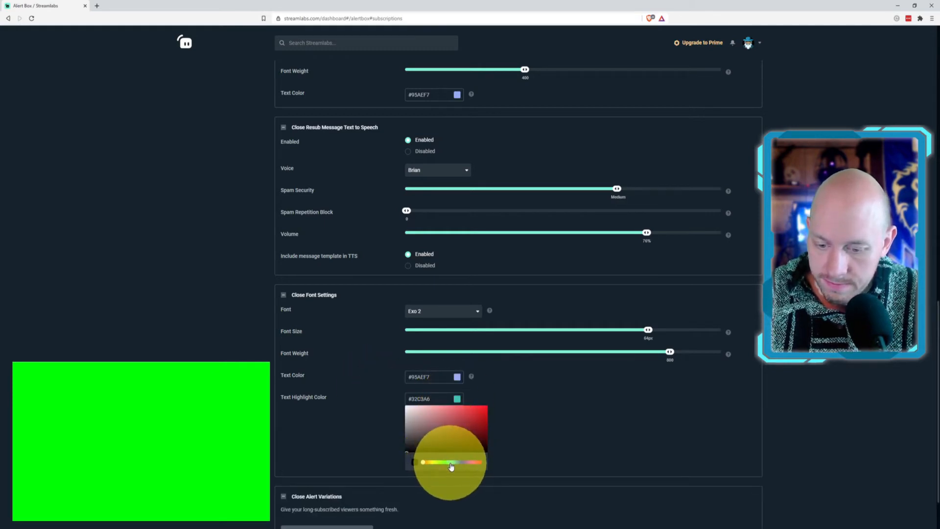
pyautogui.click(568, 434)
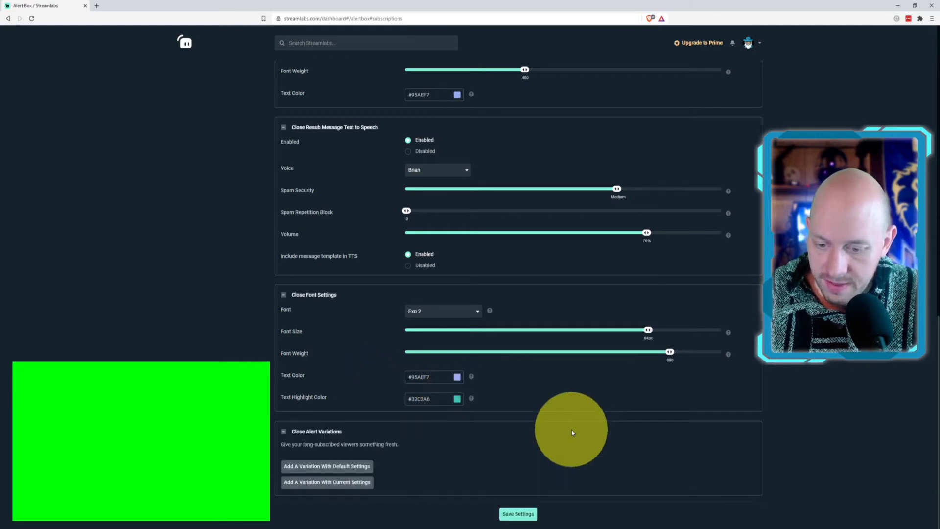
# Save the subscription alert settings and trigger a test subscription alert
pyautogui.click(513, 513)
pyautogui.scroll(10, 721, 379)
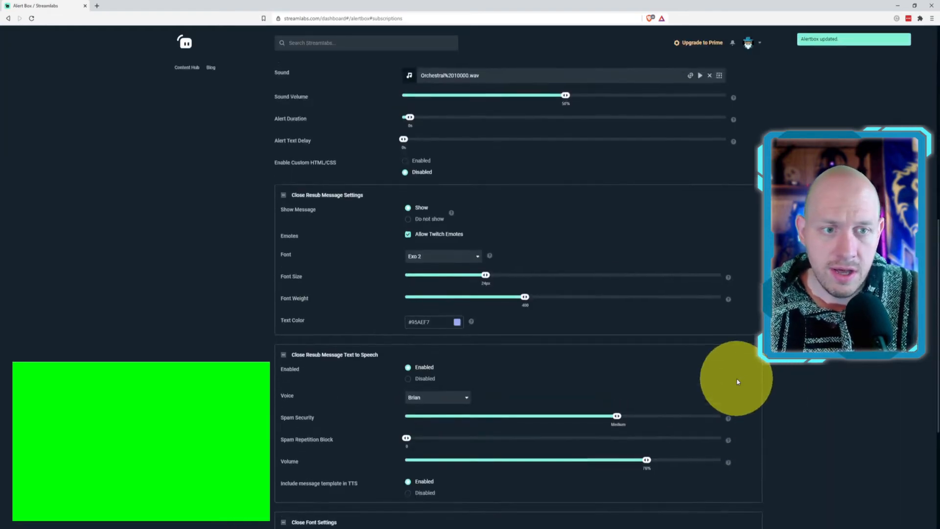
pyautogui.scroll(4, 720, 379)
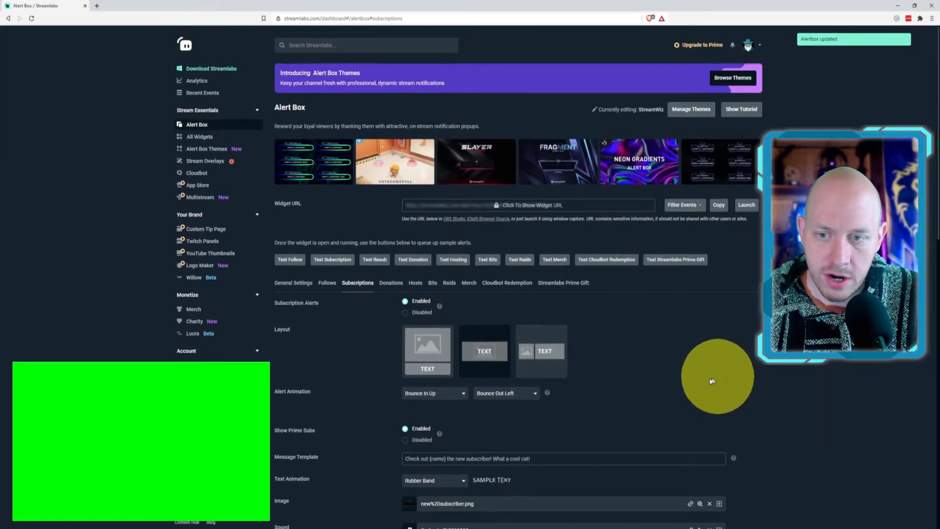
pyautogui.click(337, 259)
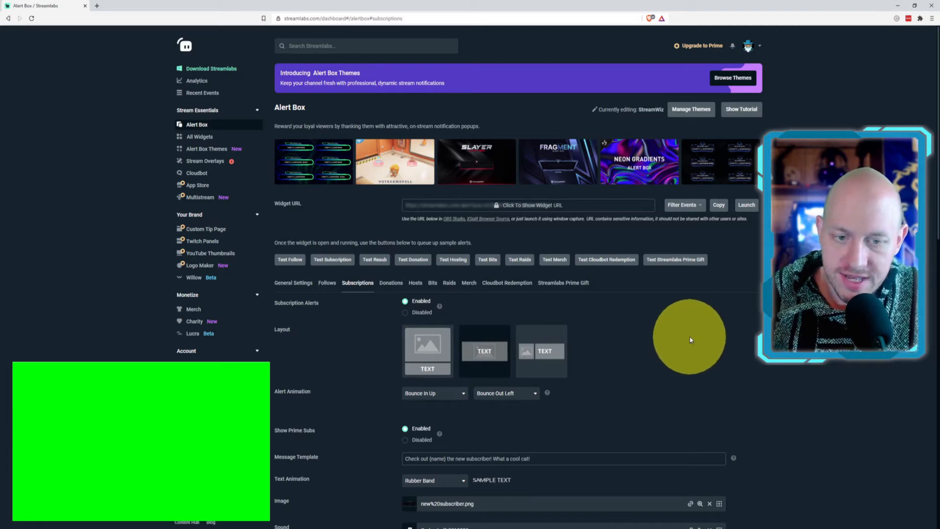
pyautogui.scroll(-3, 701, 327)
pyautogui.scroll(-4, 715, 303)
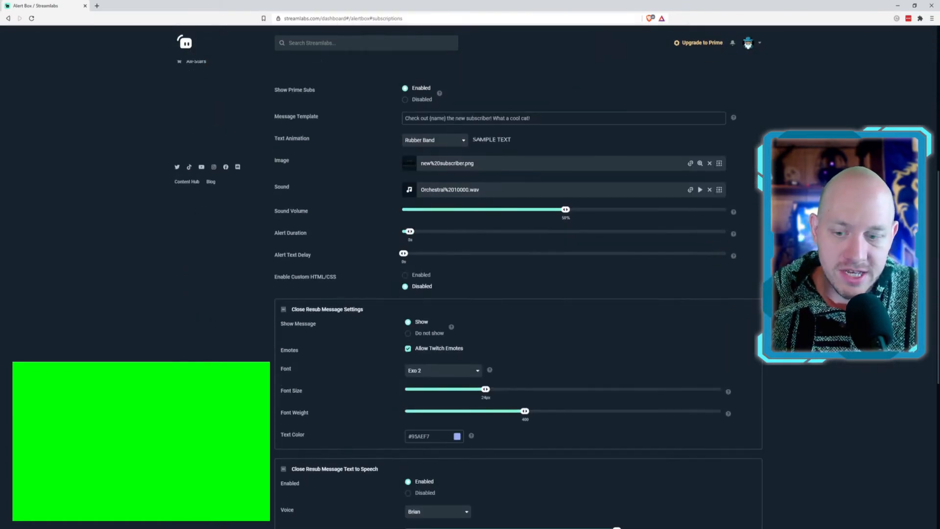
# Set the subscription alert's duration to 14 seconds and its text delay to 1 second
pyautogui.scroll(-3, 745, 266)
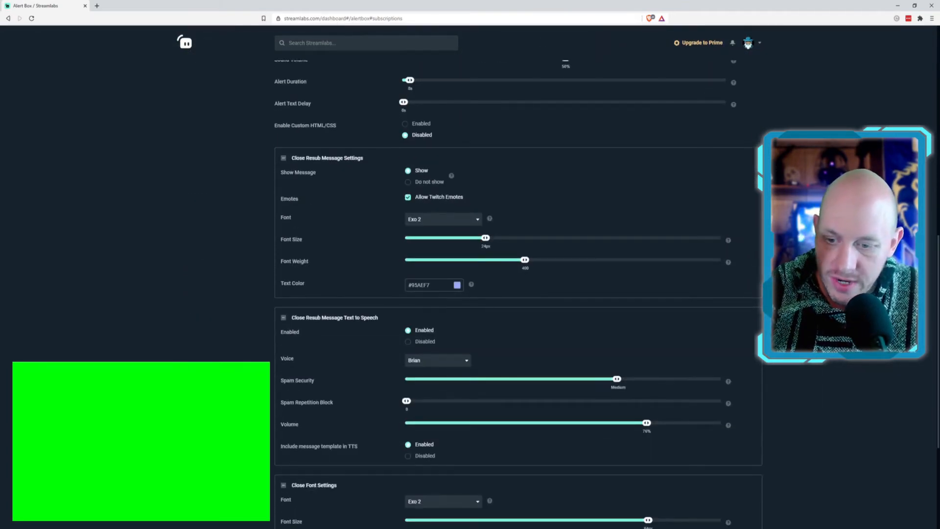
pyautogui.scroll(-4, 605, 406)
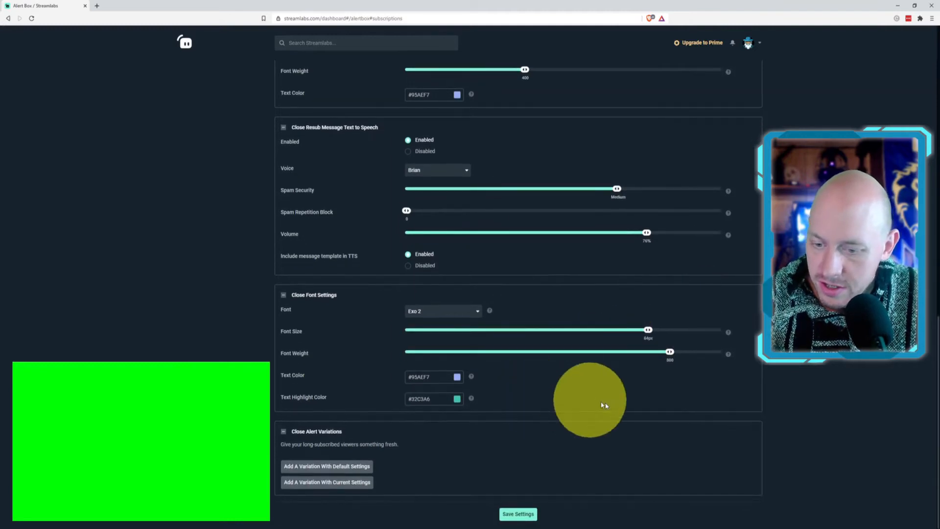
pyautogui.scroll(6, 604, 406)
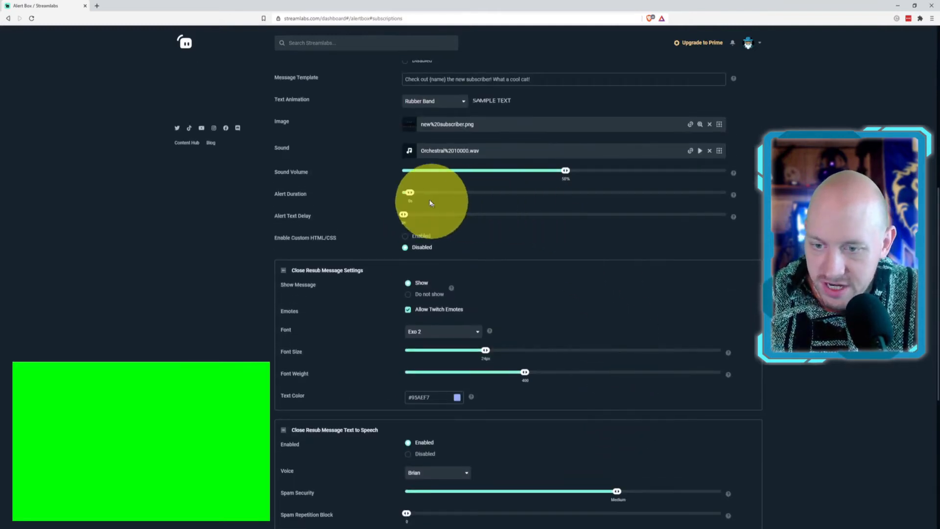
pyautogui.moveTo(410, 194); pyautogui.dragTo(433, 193)
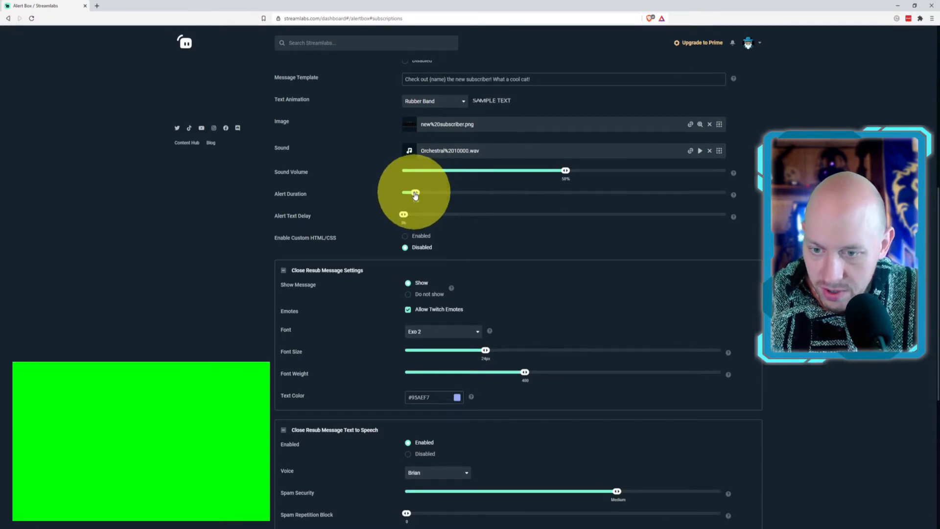
pyautogui.moveTo(416, 195); pyautogui.dragTo(417, 198)
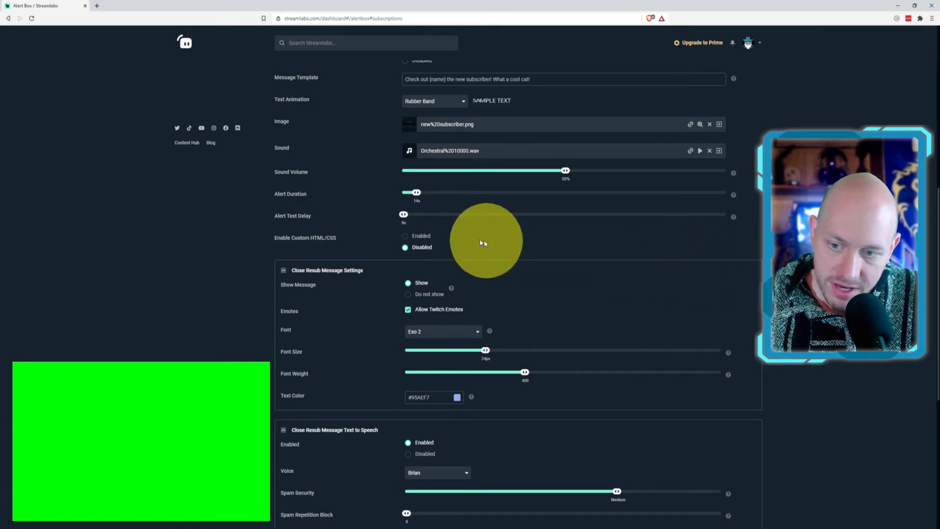
pyautogui.moveTo(404, 218); pyautogui.dragTo(409, 215)
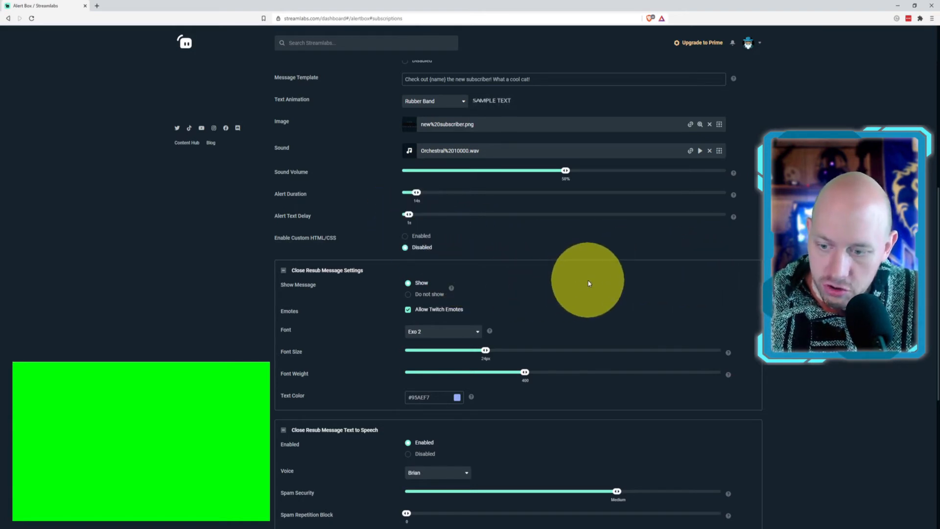
# Reduce the subscription alert's main font size to 36px and save the settings
pyautogui.scroll(-6, 588, 283)
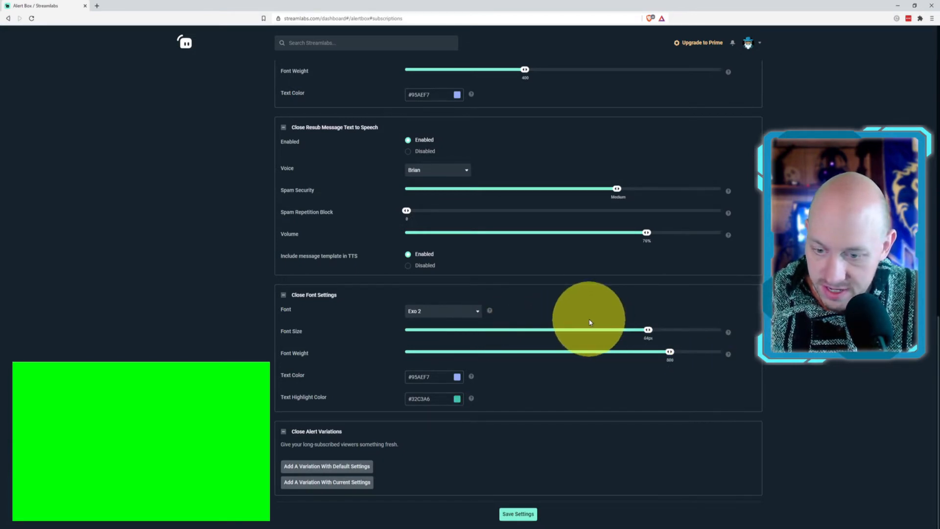
pyautogui.click(562, 329)
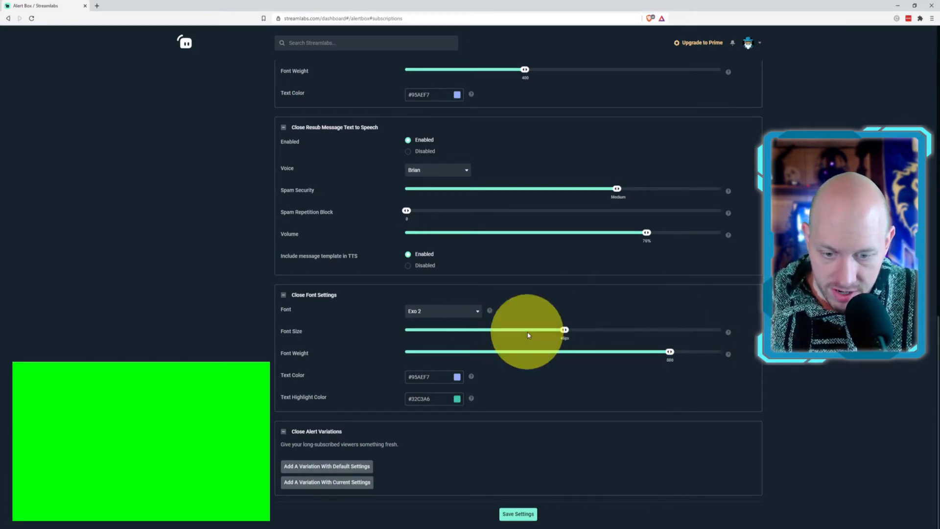
pyautogui.moveTo(523, 330); pyautogui.dragTo(519, 331)
pyautogui.click(518, 514)
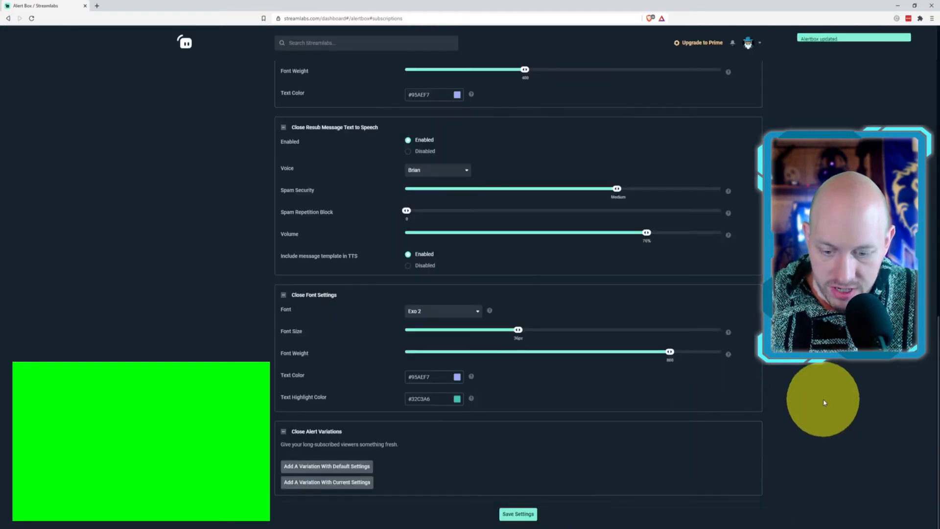
# Insert a <br> line break after "subscriber!" in the subscription message template and save the settings
pyautogui.scroll(-3, 542, 374)
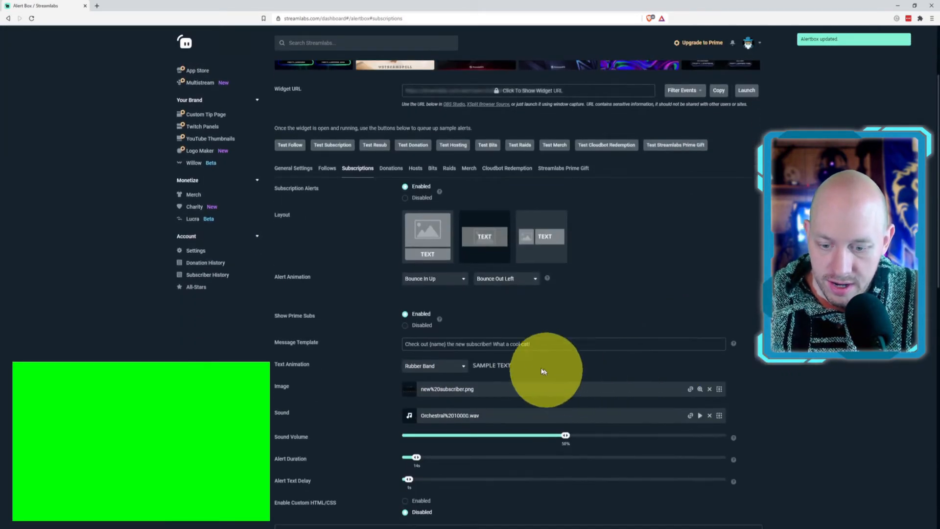
pyautogui.click(492, 344)
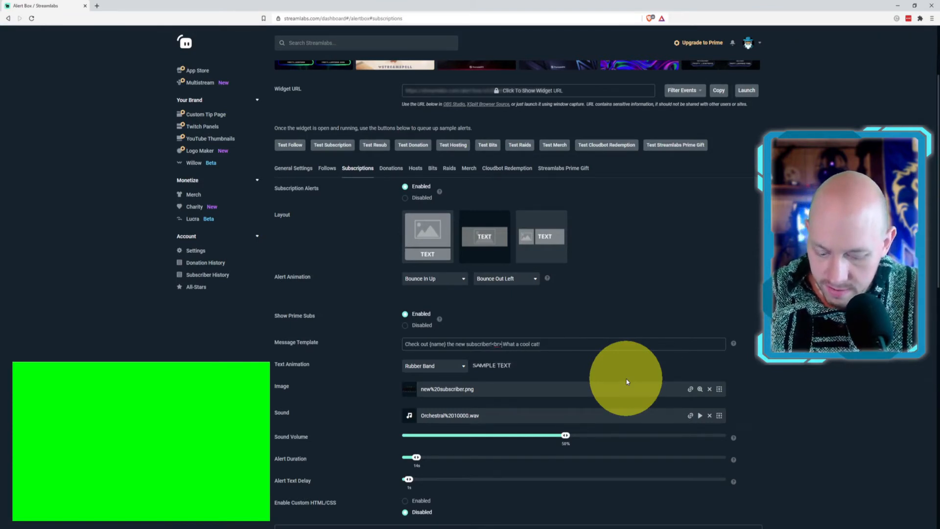
pyautogui.scroll(-15, 641, 375)
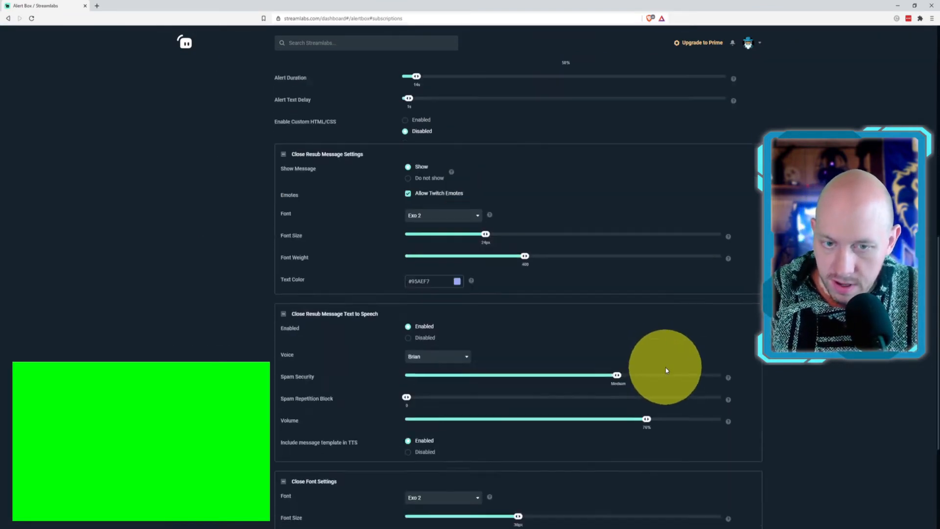
pyautogui.click(518, 514)
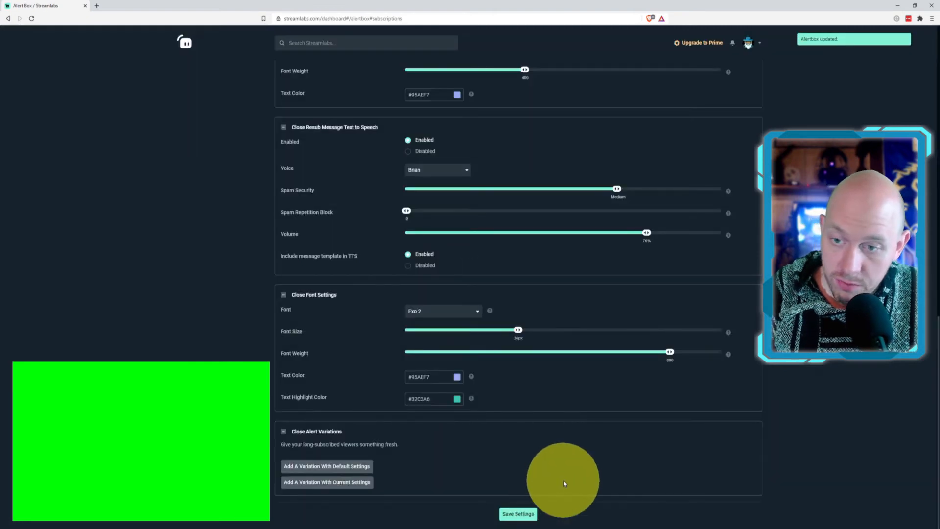
# Trigger a test subscription alert to check the message's line break
pyautogui.scroll(2, 569, 454)
pyautogui.scroll(15, 569, 454)
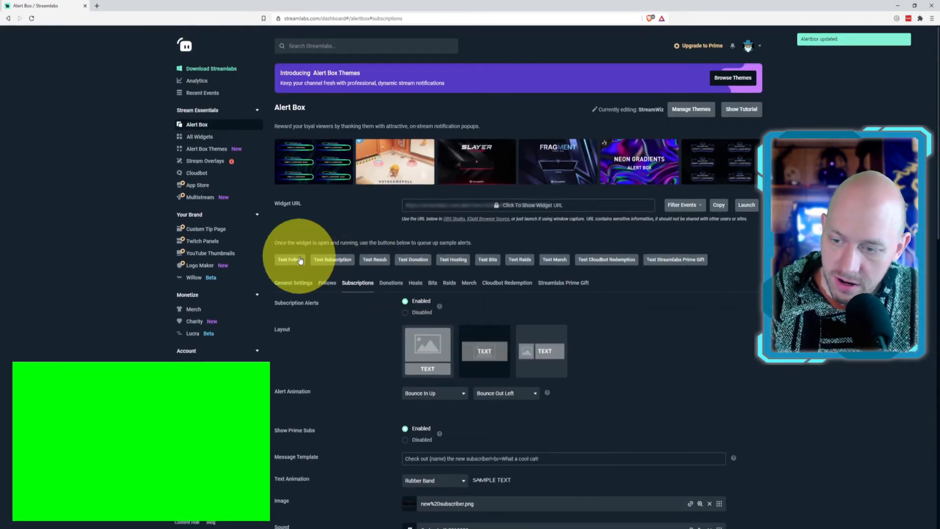
pyautogui.click(335, 261)
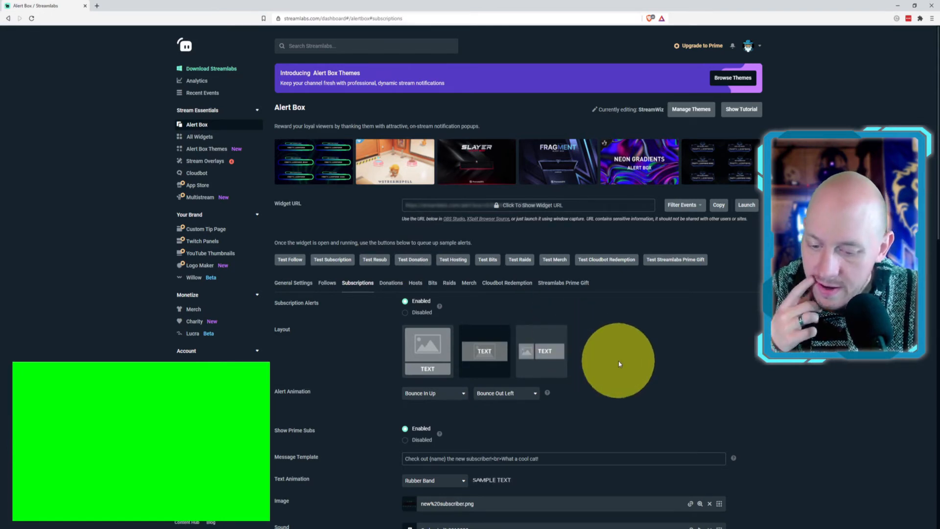
# Change the message template to "Check out {name} the new<br>subscriber! What a cool cat!", save it, and test the subscription alert
pyautogui.scroll(-1, 619, 361)
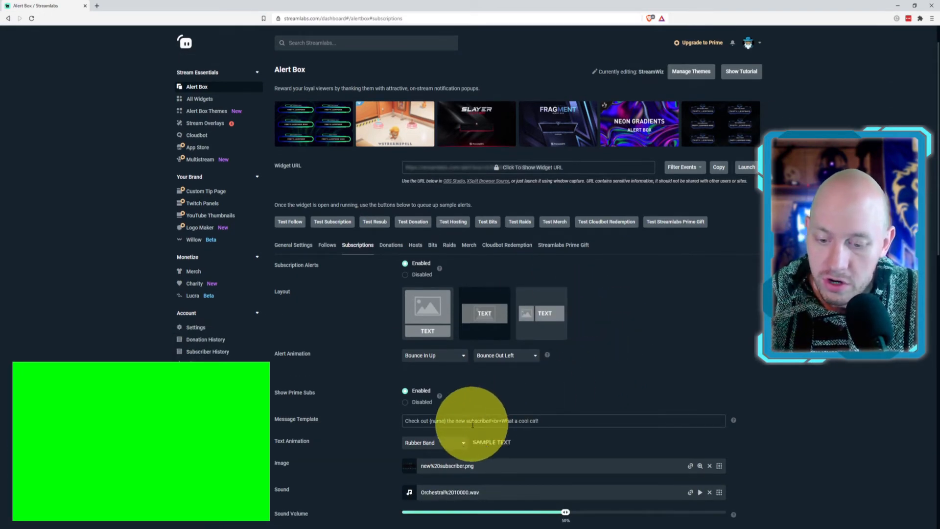
pyautogui.scroll(1, 335, 262)
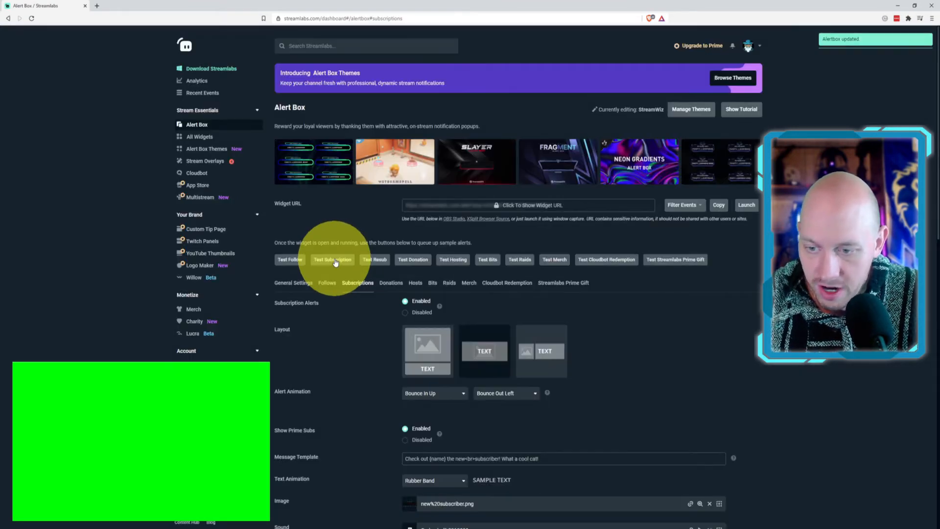
pyautogui.click(335, 262)
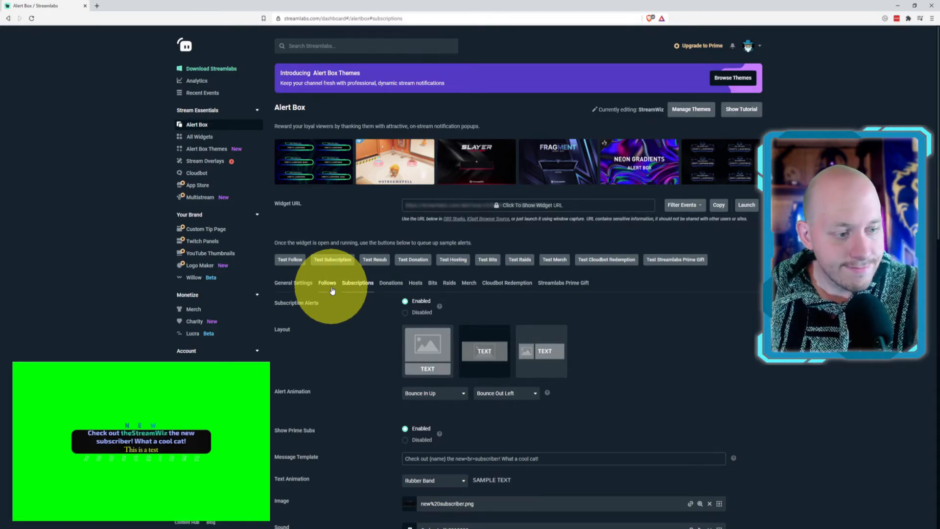
# Open the donation alert settings and look over the layout, message, image and sound options
pyautogui.click(400, 283)
pyautogui.scroll(-5, 392, 294)
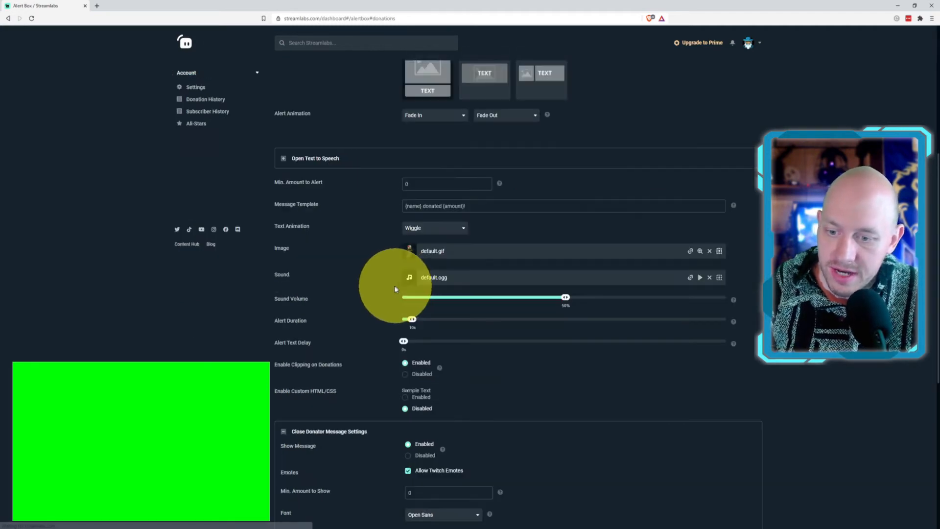
pyautogui.scroll(5, 361, 329)
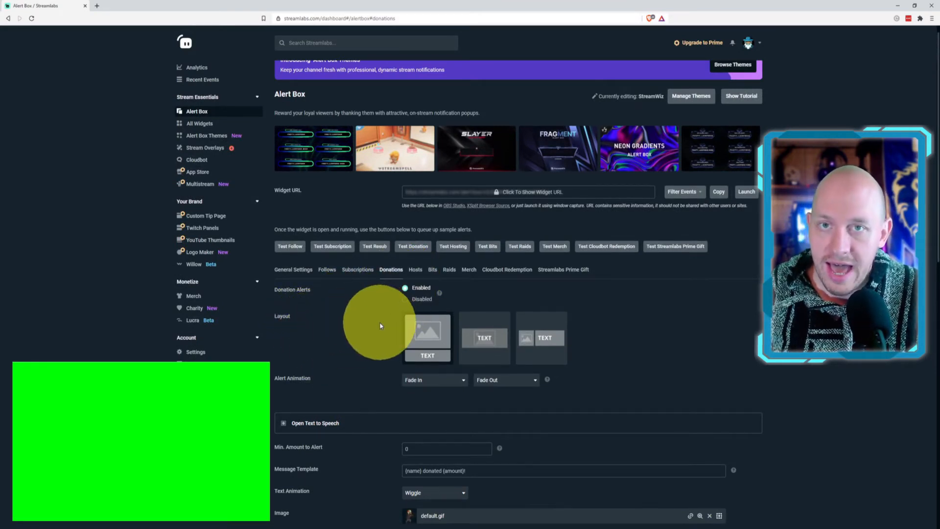
pyautogui.scroll(-1, 369, 336)
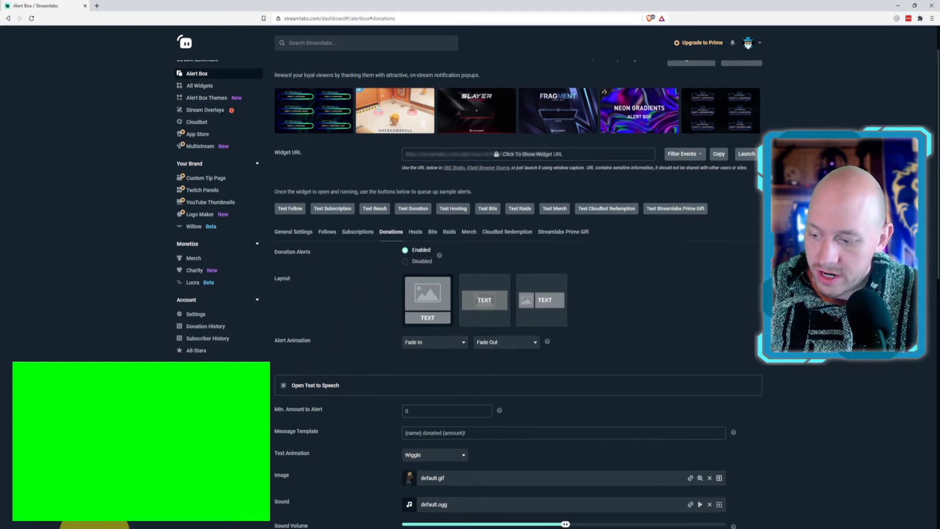
# Check the streamwiz-geo-alerts folder in File Explorer for a donation image, and return to the donation alert settings
pyautogui.click(94, 525)
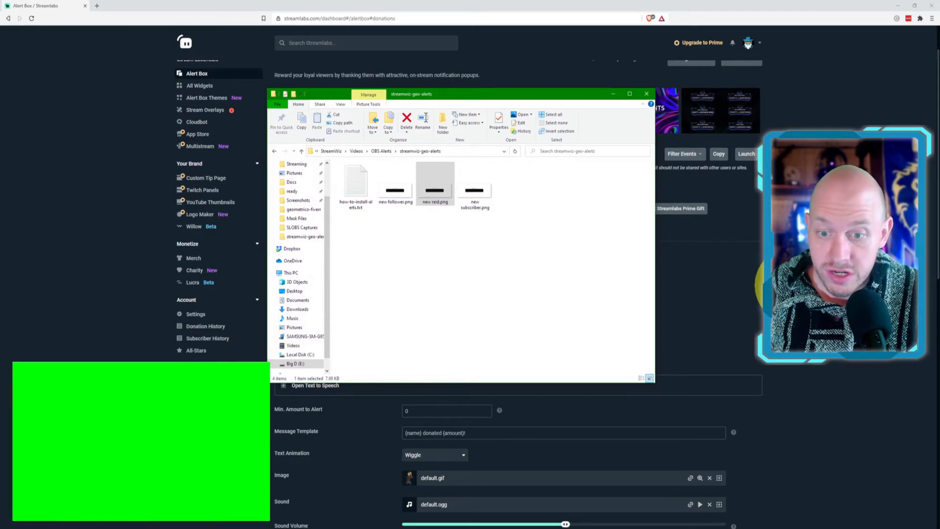
pyautogui.click(760, 288)
pyautogui.scroll(-3, 760, 288)
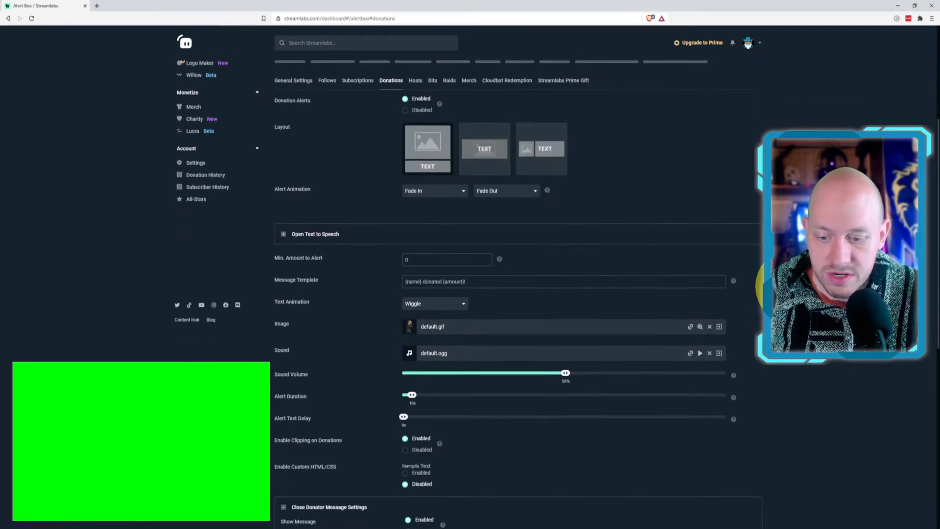
# Choose the rainbow-trailed rS0A2Zx.gif from the stock image gallery as the donation alert's image
pyautogui.click(720, 327)
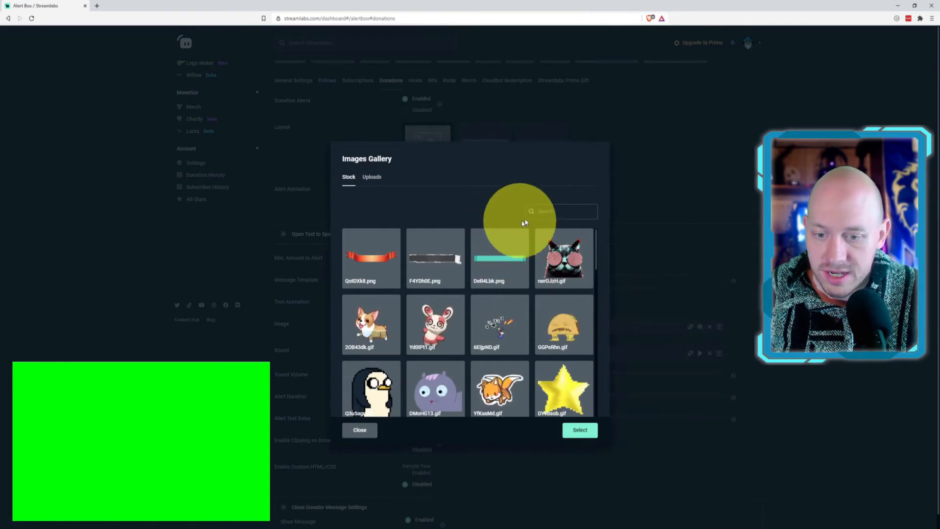
pyautogui.scroll(-1, 556, 265)
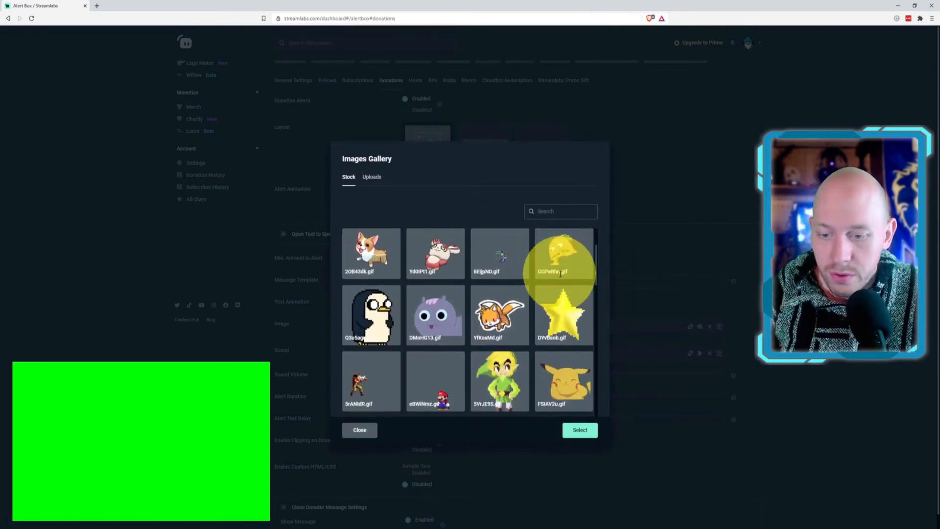
pyautogui.scroll(-4, 560, 273)
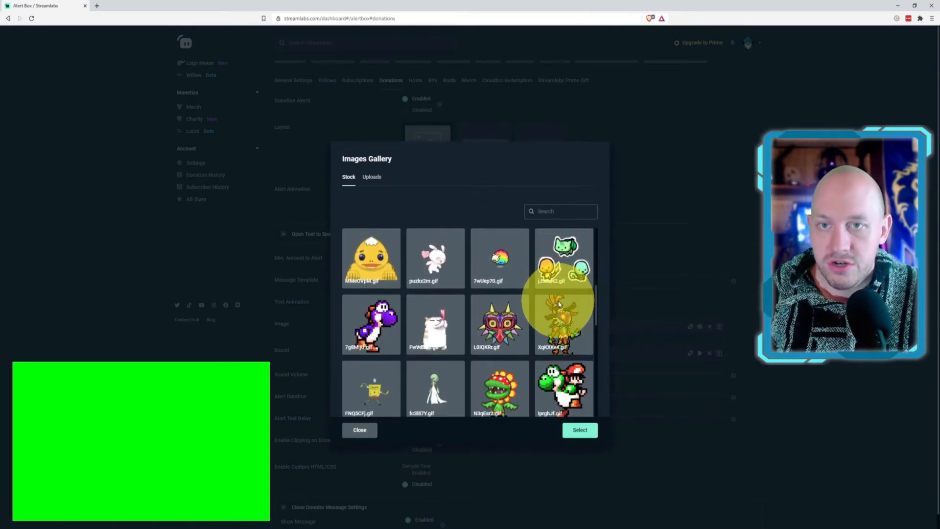
pyautogui.scroll(-2, 559, 299)
pyautogui.scroll(4, 548, 295)
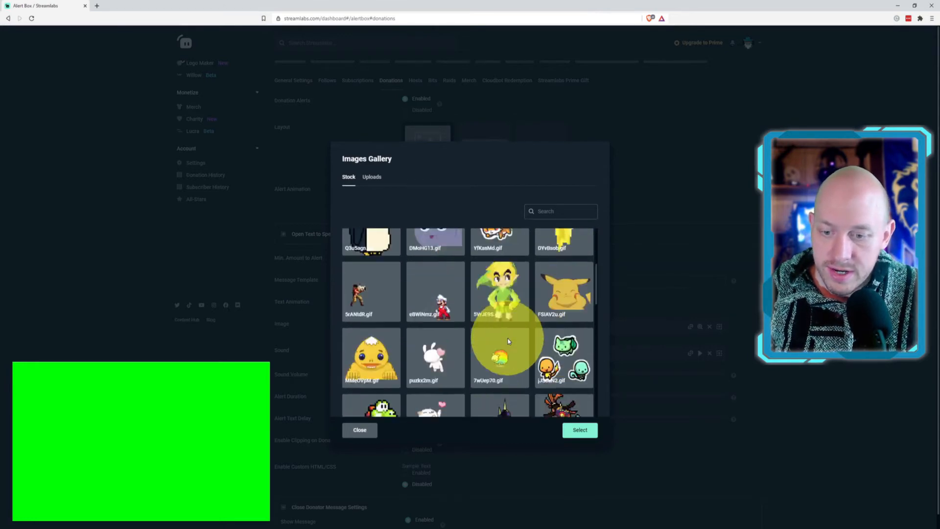
pyautogui.scroll(-6, 508, 341)
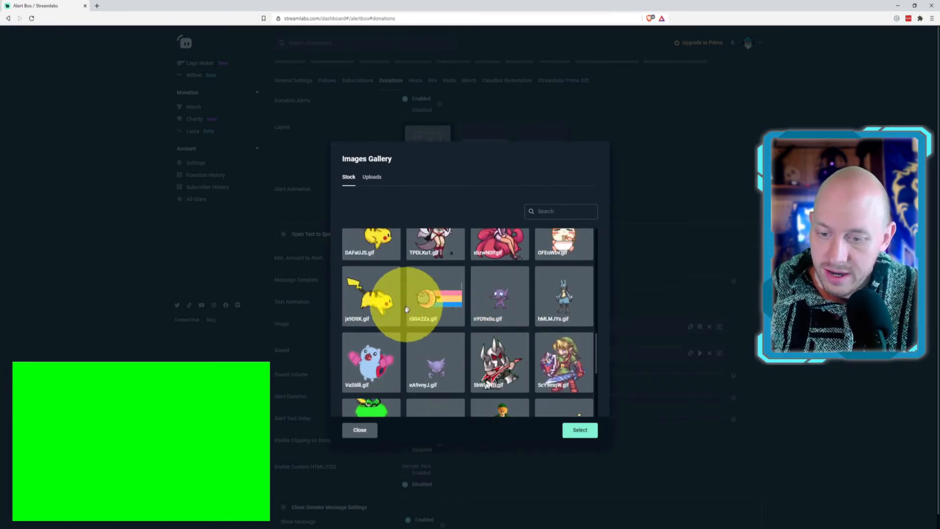
pyautogui.click(429, 294)
pyautogui.click(579, 430)
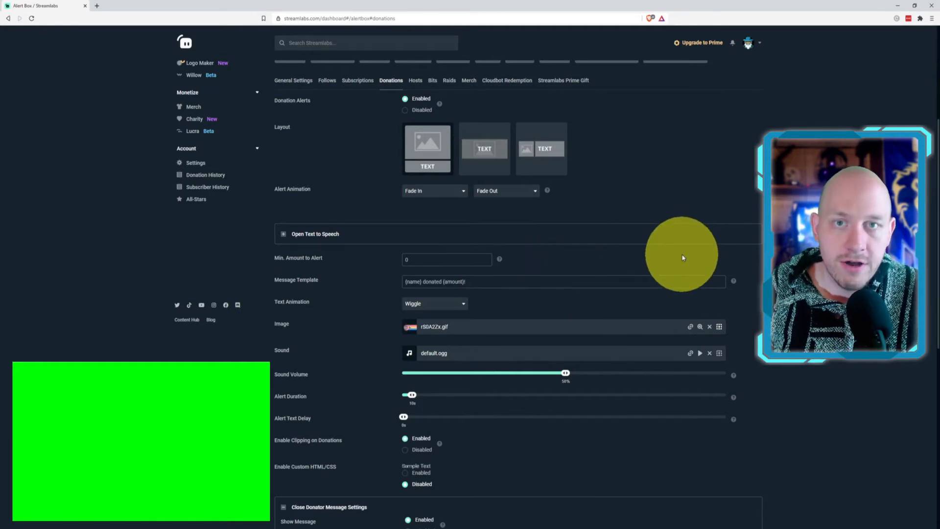
# Upload winter-alert-follower.webm from the Animated-Alerts folder and set it as the follow alert's image
pyautogui.scroll(3, 687, 301)
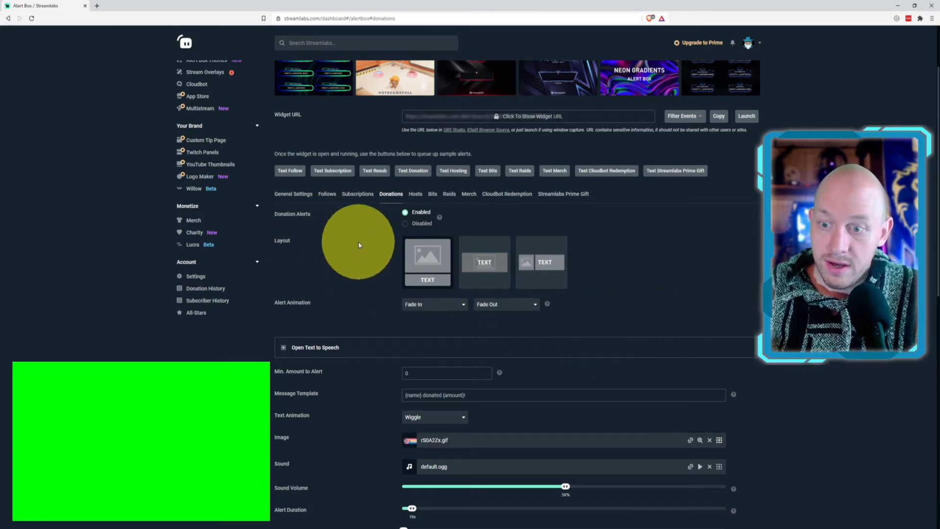
pyautogui.click(327, 195)
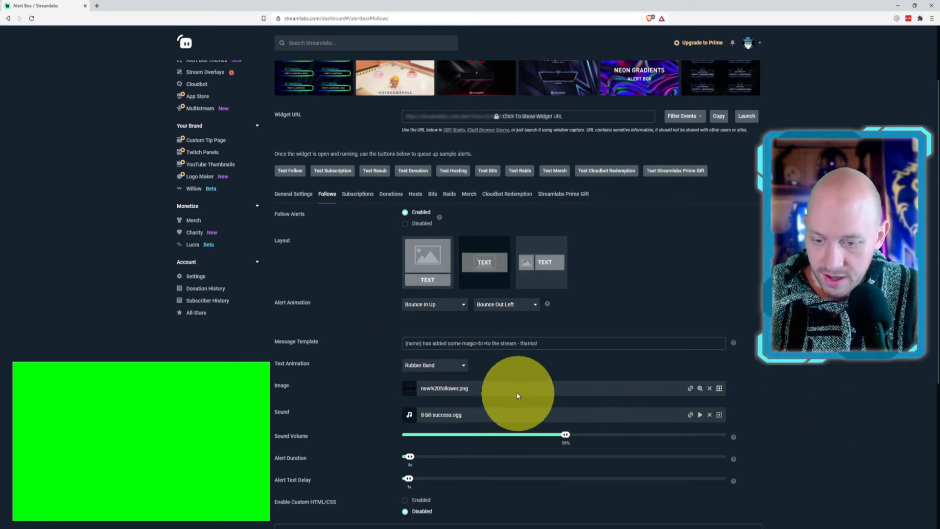
pyautogui.click(719, 388)
pyautogui.click(369, 179)
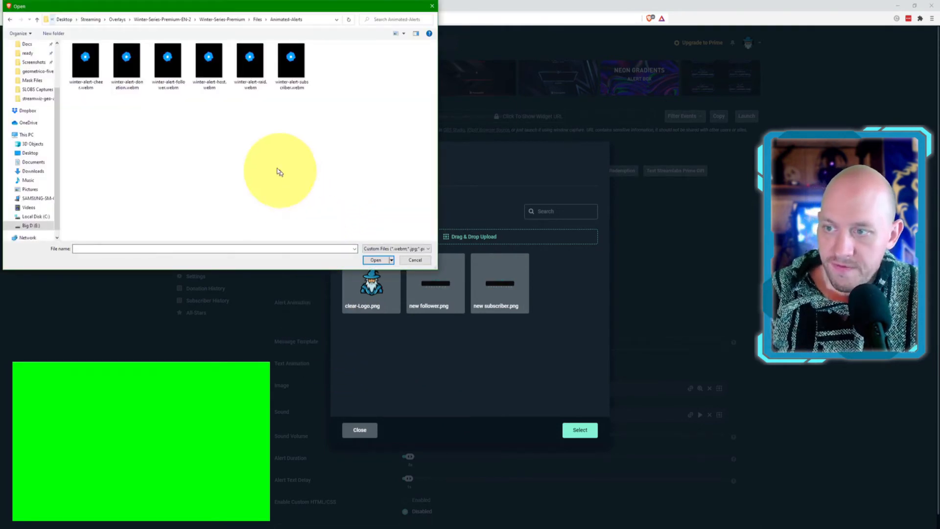
pyautogui.doubleClick(164, 65)
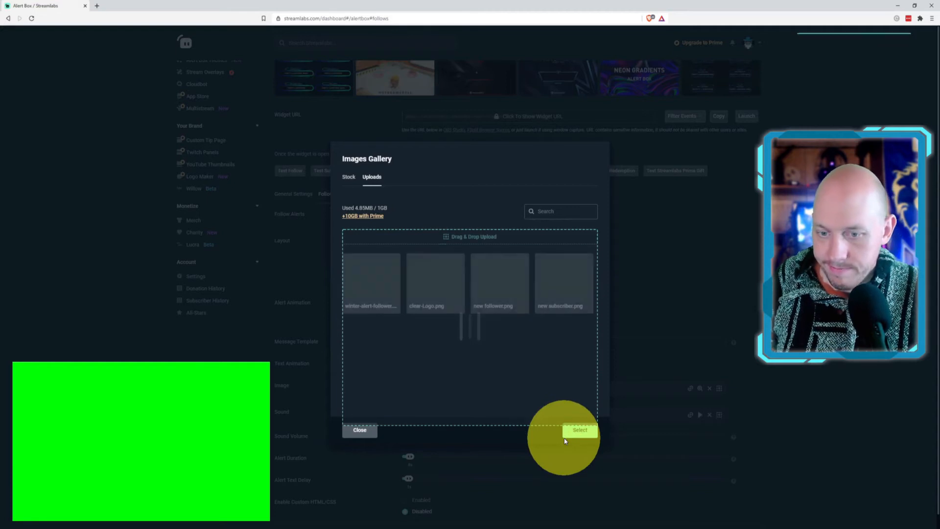
pyautogui.click(381, 293)
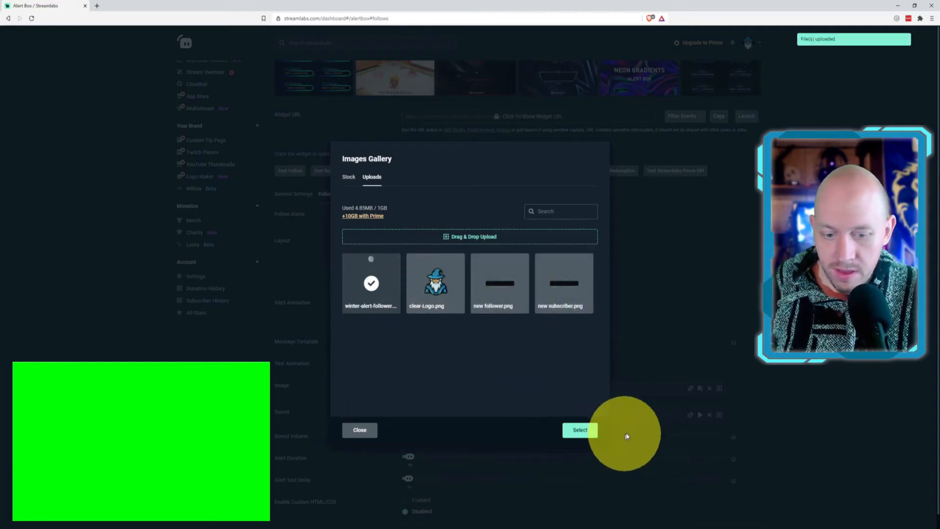
pyautogui.click(587, 430)
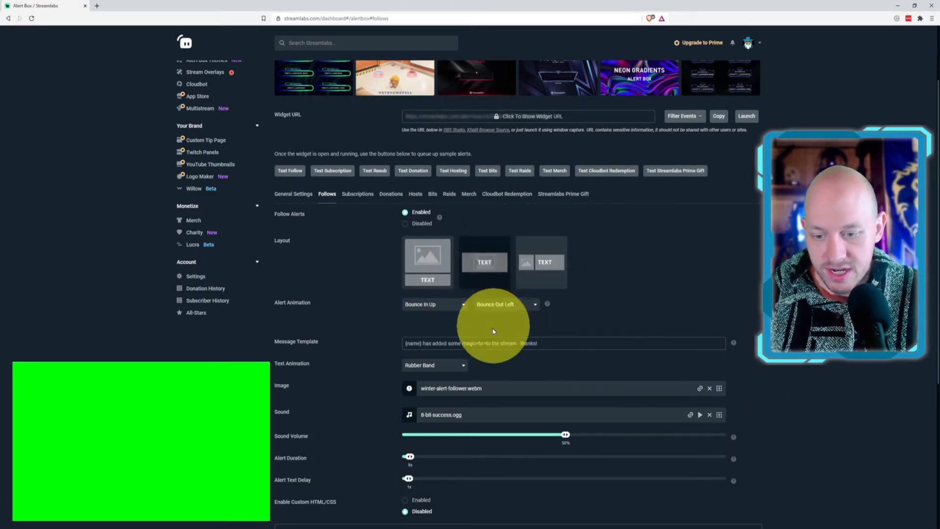
# Set the follow alert's entrance animation to Fade In and its exit animation to Fade Out, and save the settings
pyautogui.scroll(-4, 542, 307)
pyautogui.scroll(-1, 543, 306)
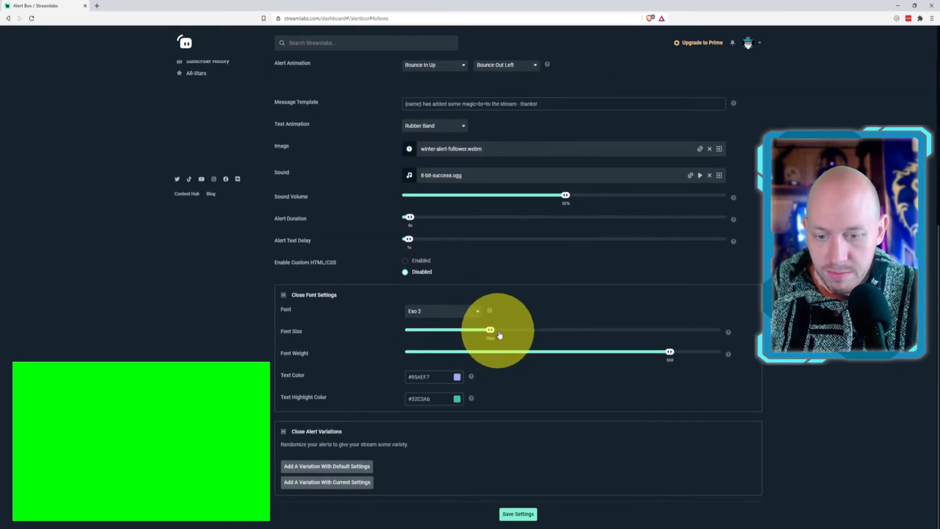
pyautogui.scroll(3, 552, 277)
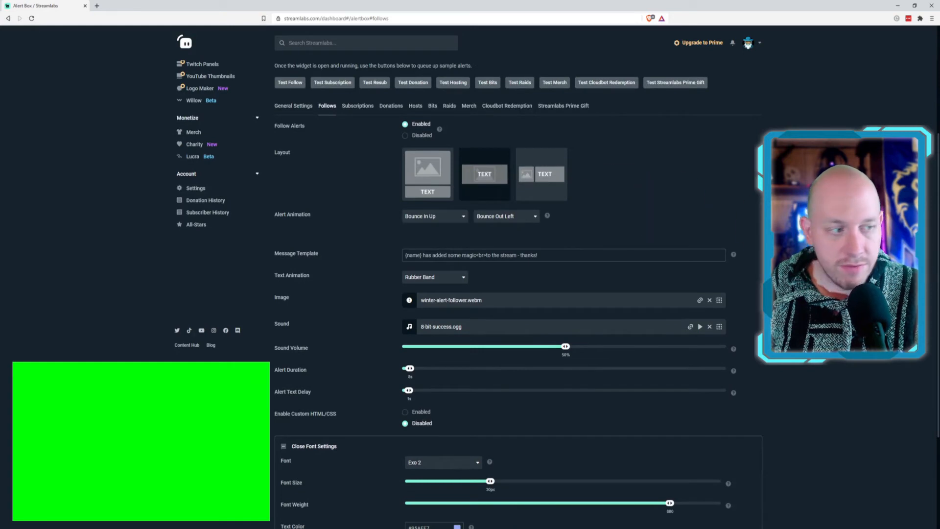
pyautogui.click(449, 216)
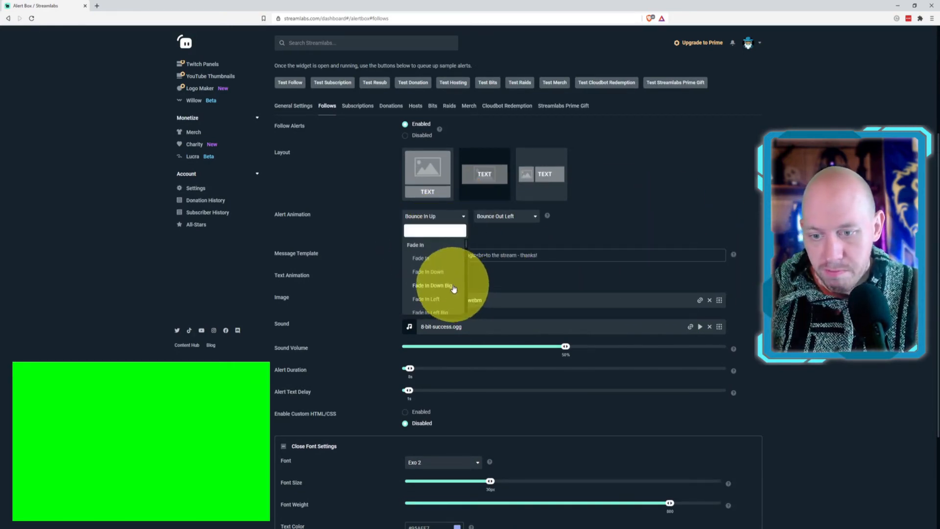
pyautogui.scroll(2, 451, 286)
pyautogui.click(440, 259)
pyautogui.click(522, 217)
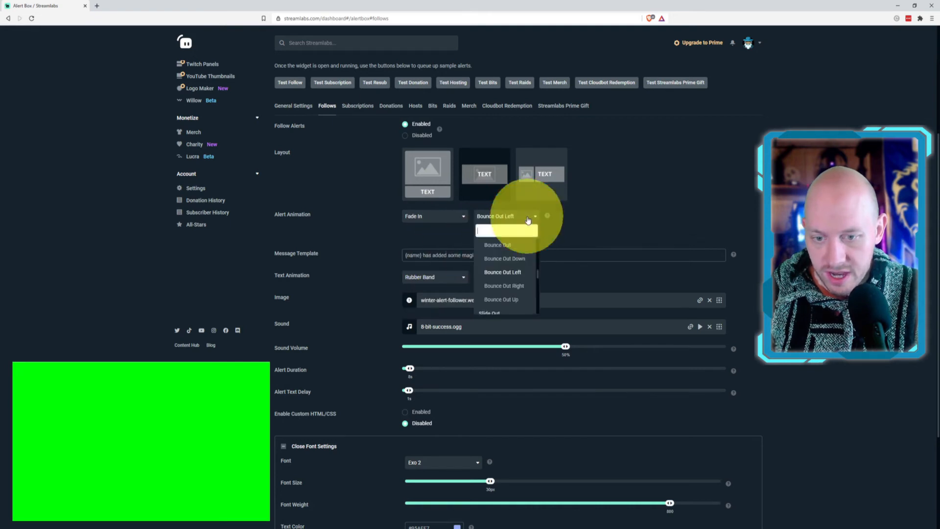
pyautogui.scroll(-3, 519, 255)
pyautogui.scroll(1, 518, 264)
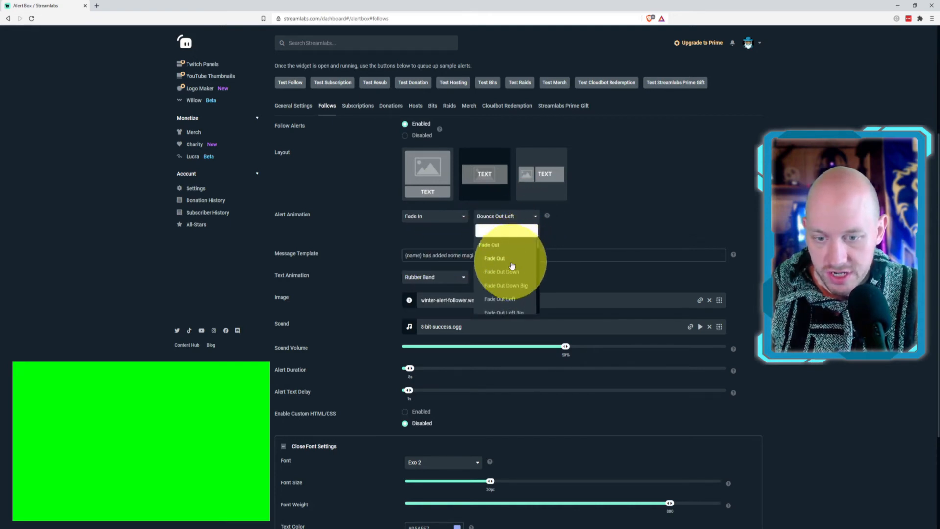
pyautogui.click(510, 269)
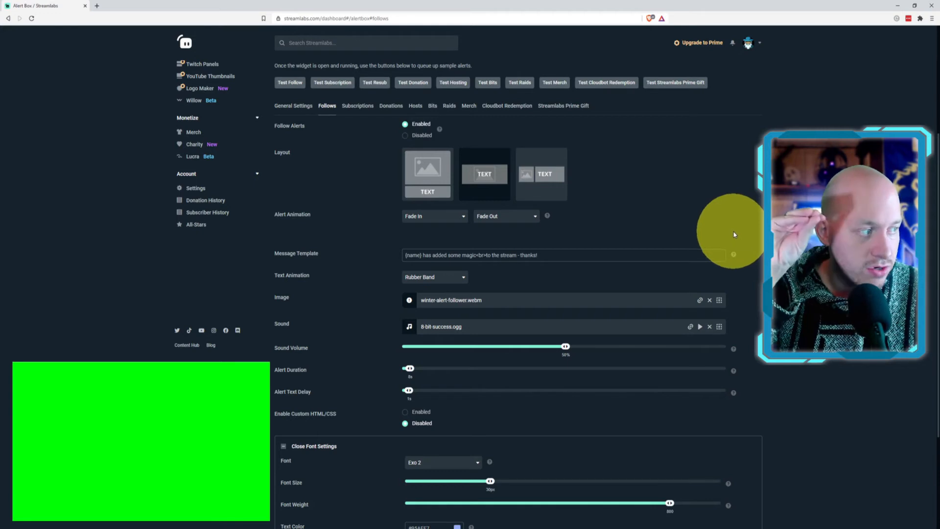
pyautogui.scroll(-3, 353, 187)
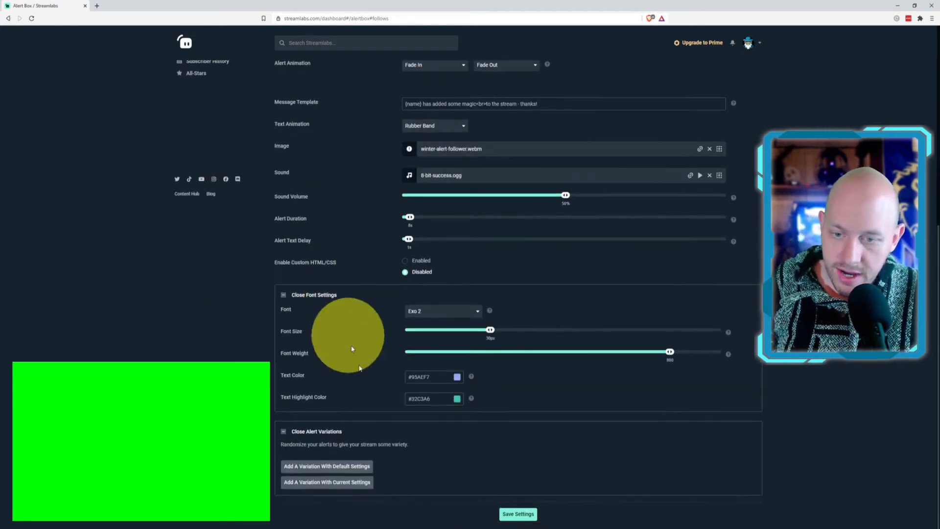
pyautogui.click(518, 514)
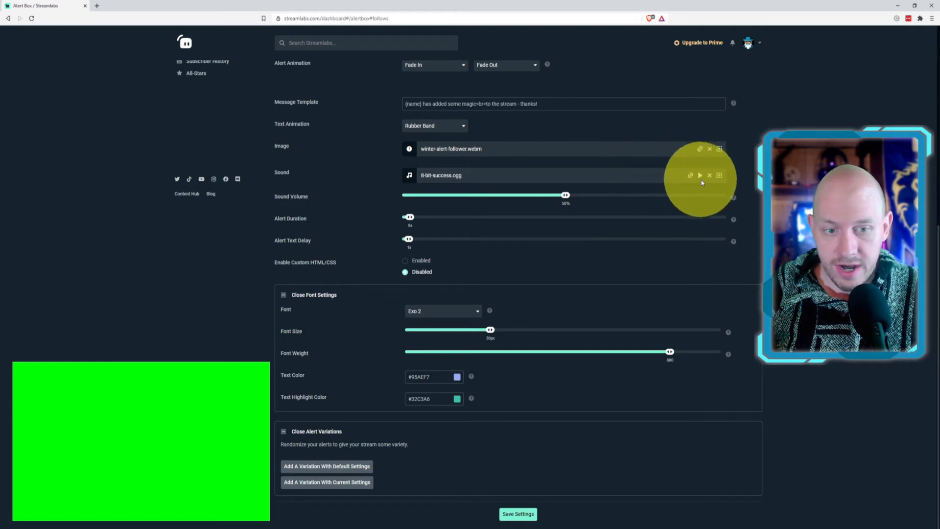
# Look at the upload option for custom follow alert sounds, browse the Files folder, and close the gallery without choosing a sound
pyautogui.click(720, 175)
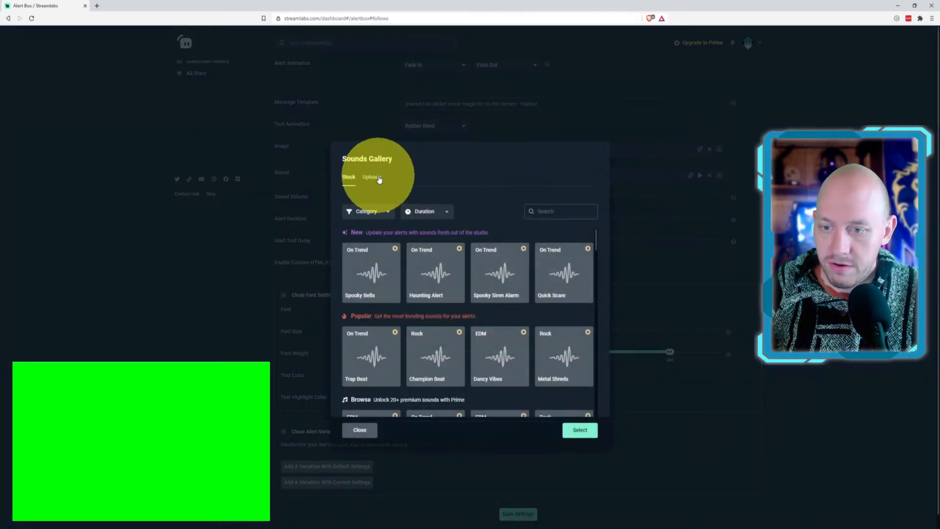
pyautogui.click(372, 176)
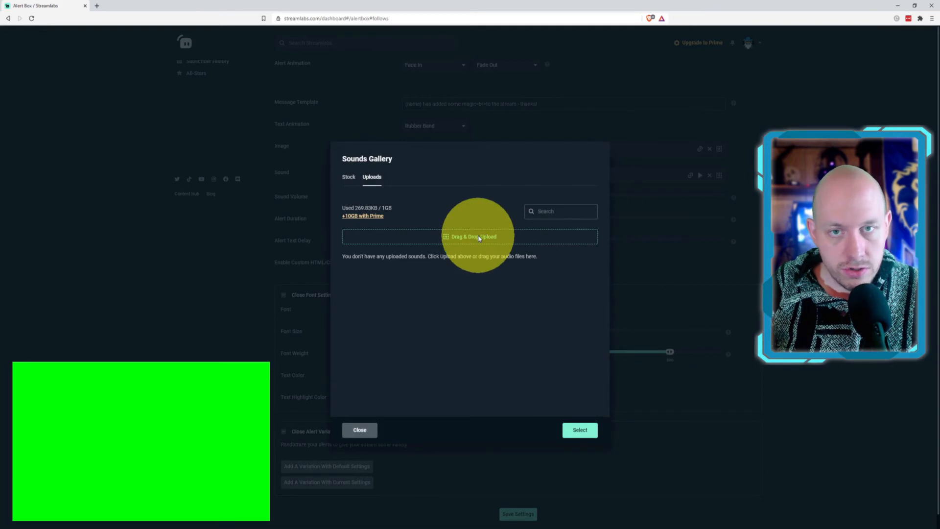
pyautogui.click(480, 239)
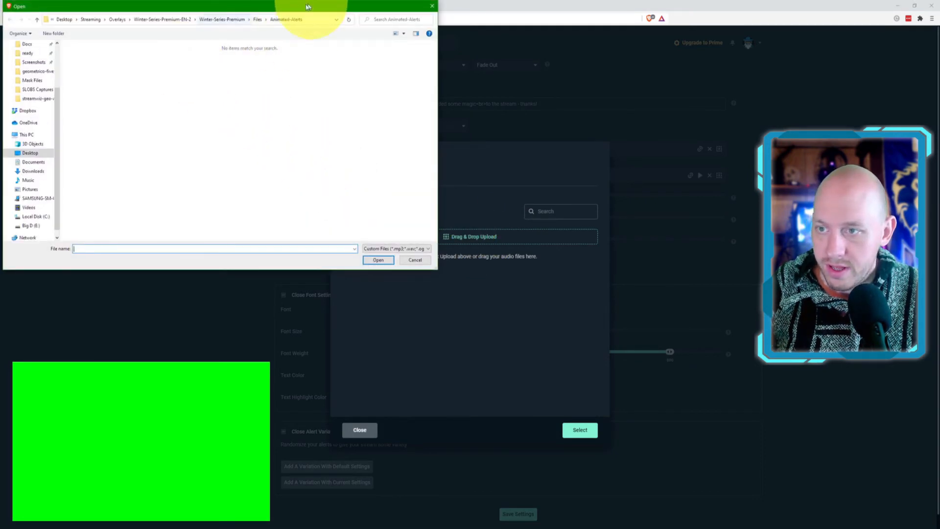
pyautogui.click(257, 19)
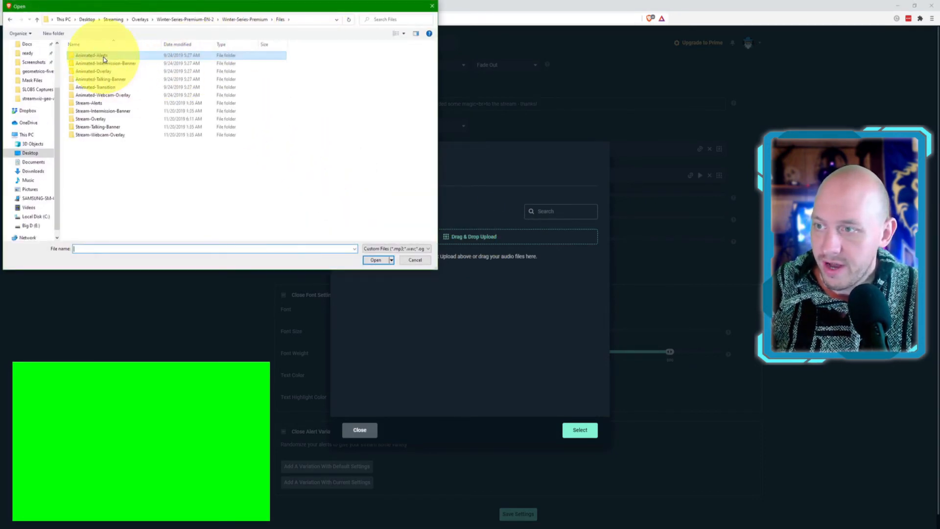
pyautogui.click(414, 260)
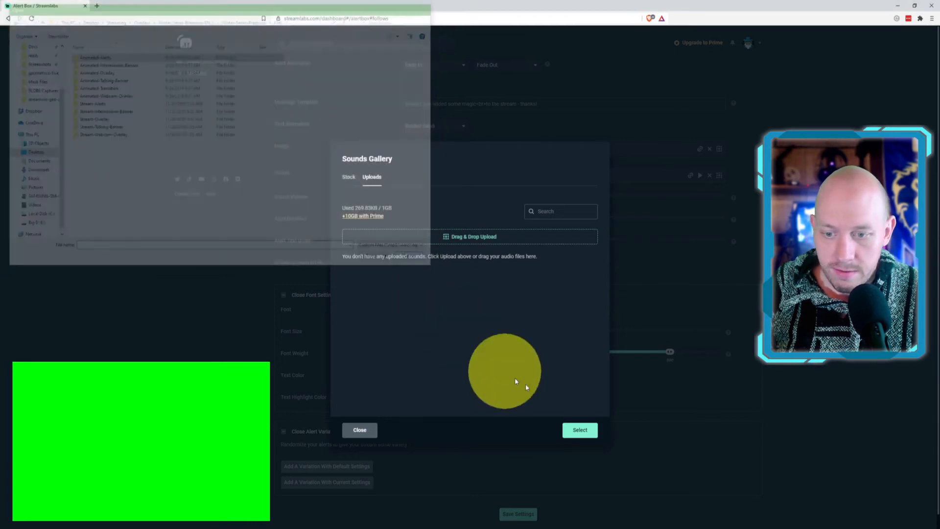
pyautogui.click(360, 430)
# Run a test follow alert to check the fade animations with the winter follower image
pyautogui.scroll(5, 342, 142)
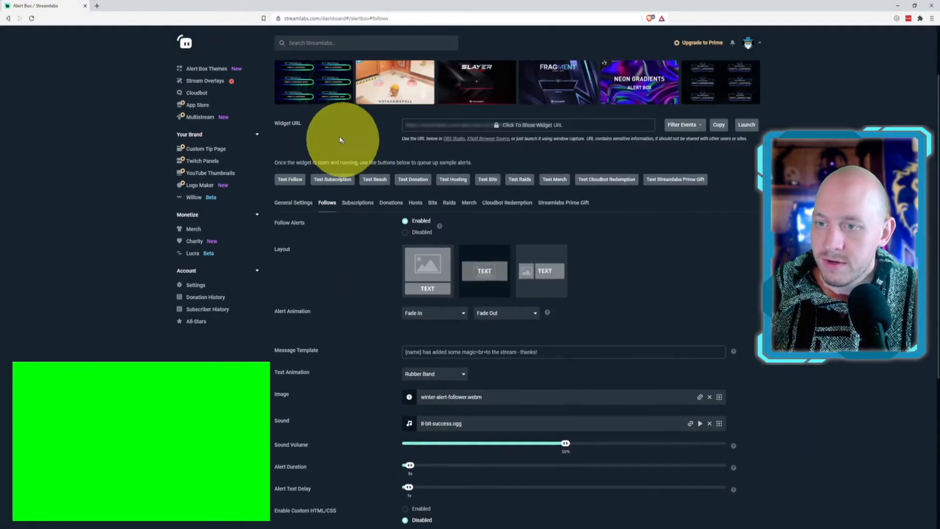
pyautogui.scroll(2, 341, 140)
pyautogui.click(294, 261)
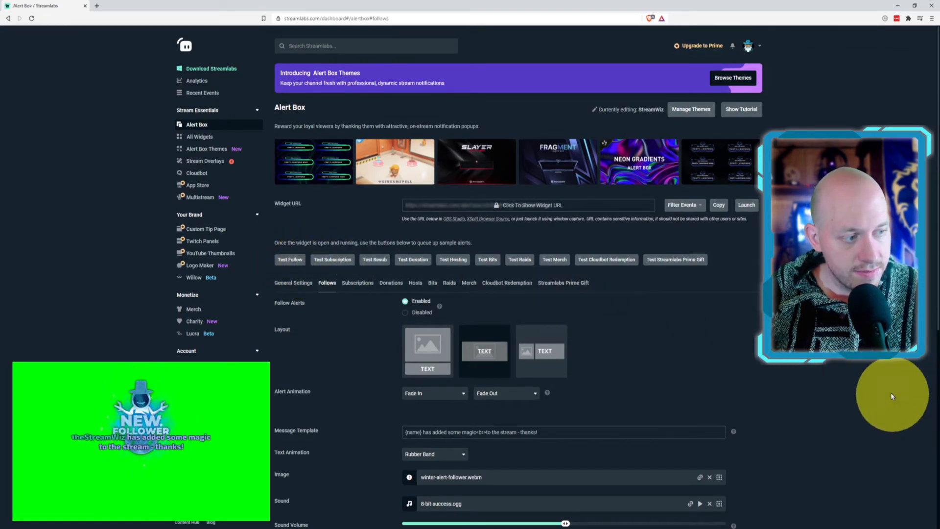
# Set the follow alert's text color to #FFFFFF and its font size to 34px, and save the settings
pyautogui.scroll(-6, 804, 418)
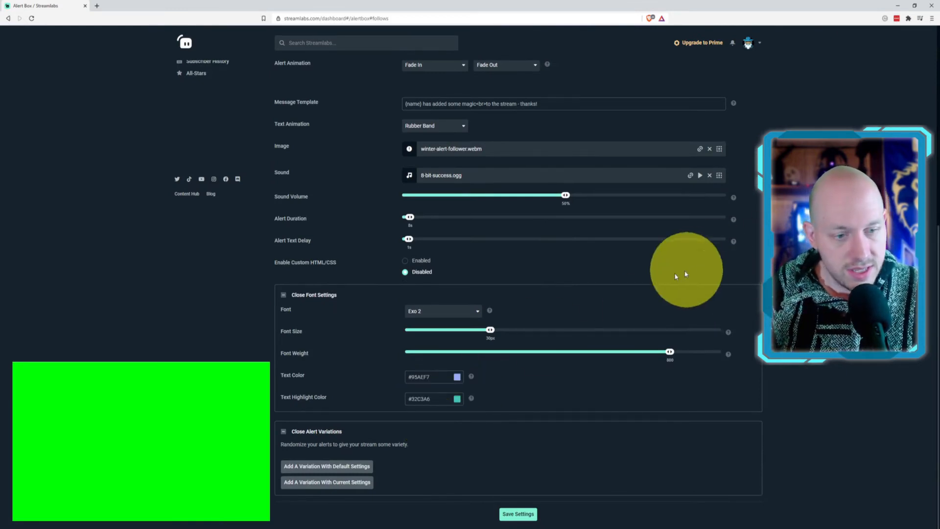
pyautogui.click(458, 378)
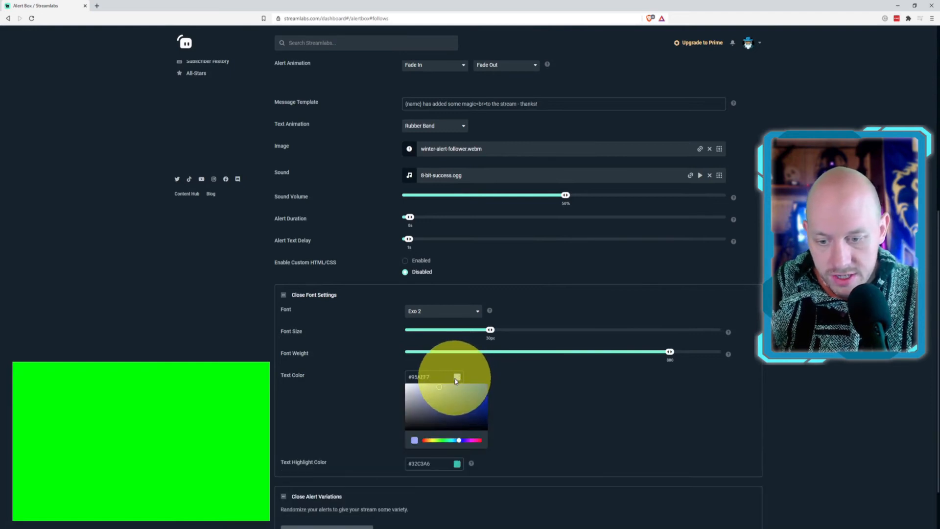
pyautogui.moveTo(435, 394); pyautogui.dragTo(402, 371)
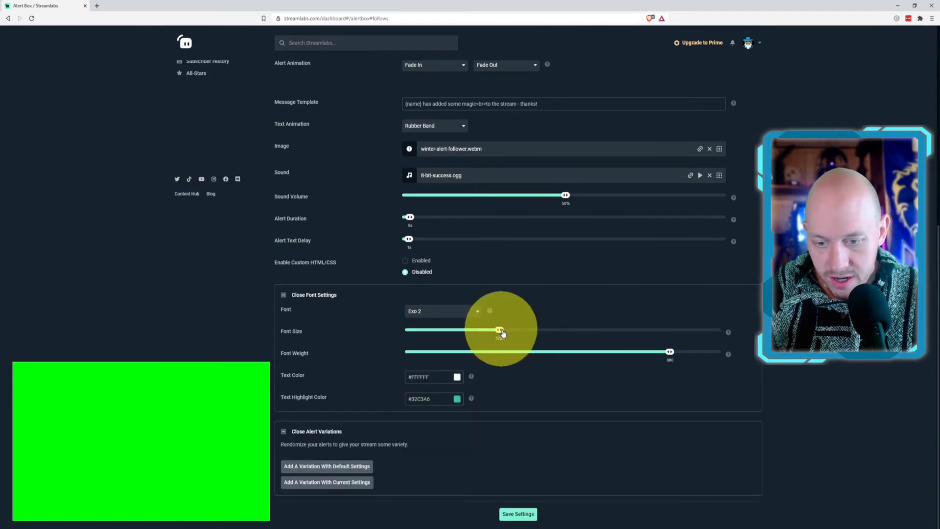
pyautogui.moveTo(503, 333); pyautogui.dragTo(514, 335)
pyautogui.click(518, 513)
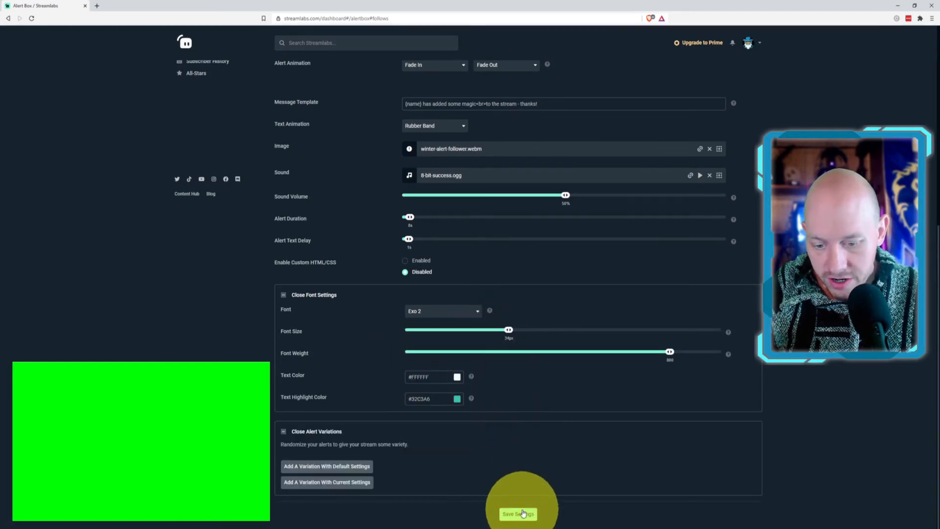
# Run another test follow alert to check the white, enlarged message text
pyautogui.scroll(5, 368, 387)
pyautogui.scroll(2, 338, 338)
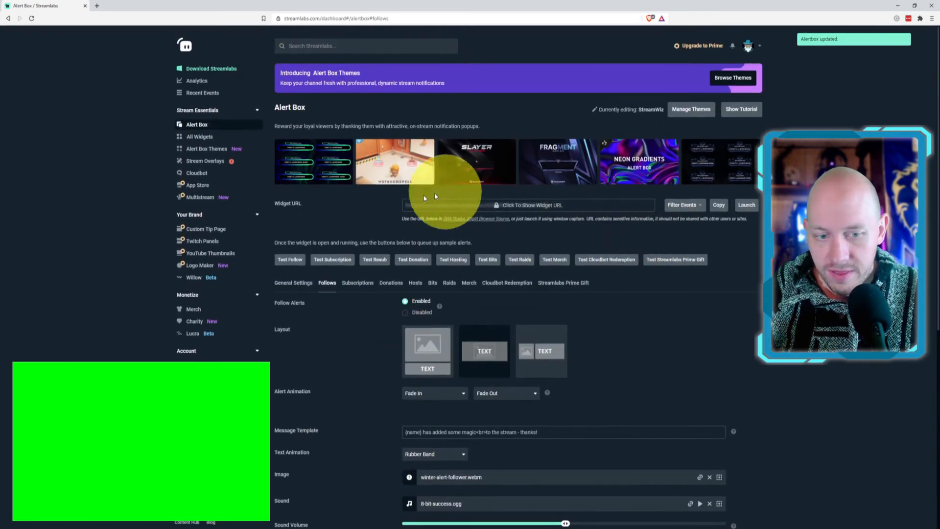
pyautogui.click(296, 263)
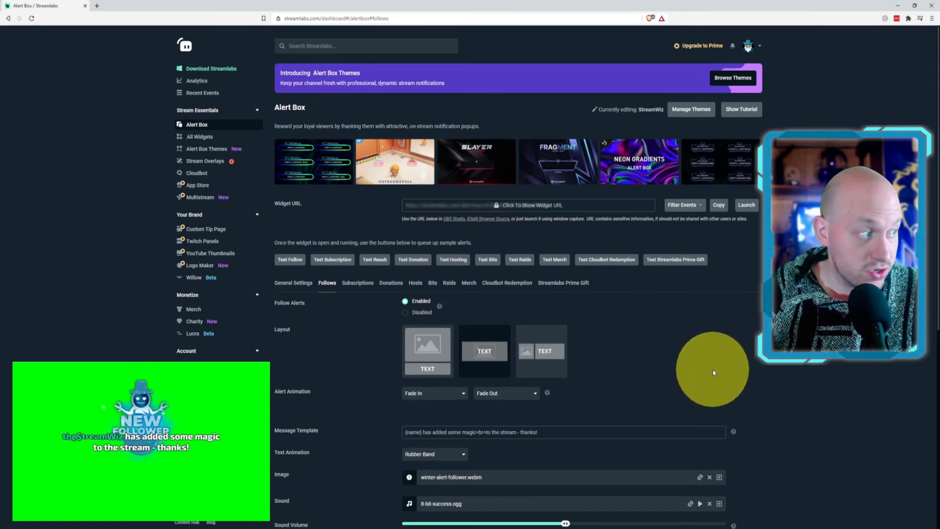
# Enable custom HTML/CSS for the follow alert, insert <br><br><br> on line 12 inside the alert-text div, and save the settings
pyautogui.scroll(-5, 720, 382)
pyautogui.scroll(-1, 727, 377)
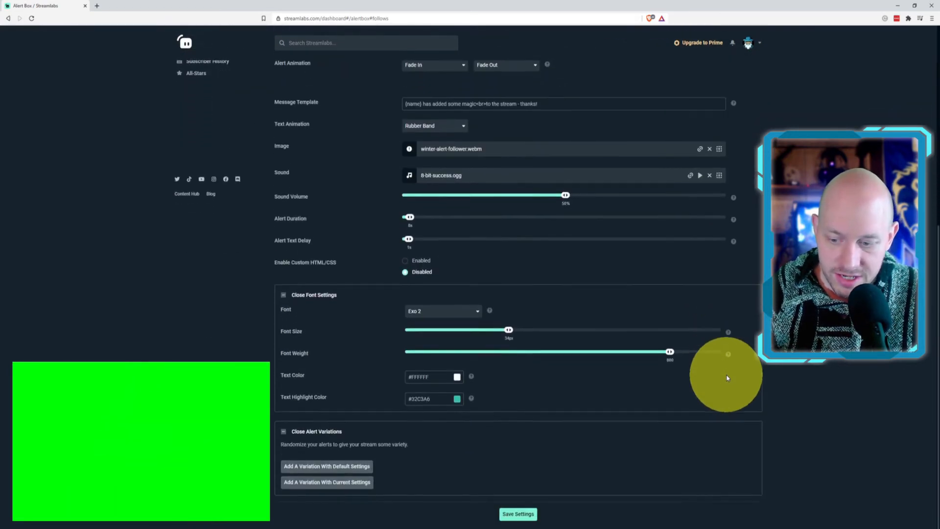
pyautogui.moveTo(275, 264); pyautogui.dragTo(324, 265)
pyautogui.click(321, 264)
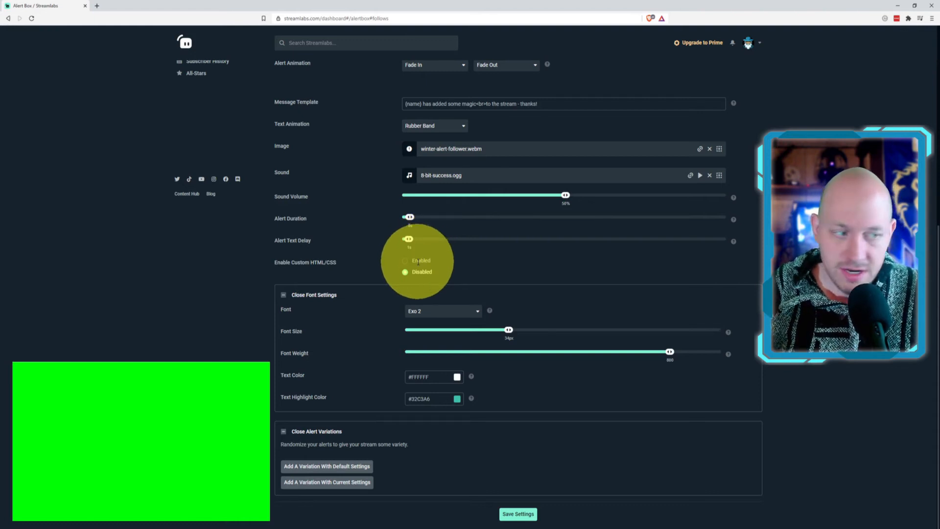
pyautogui.click(408, 264)
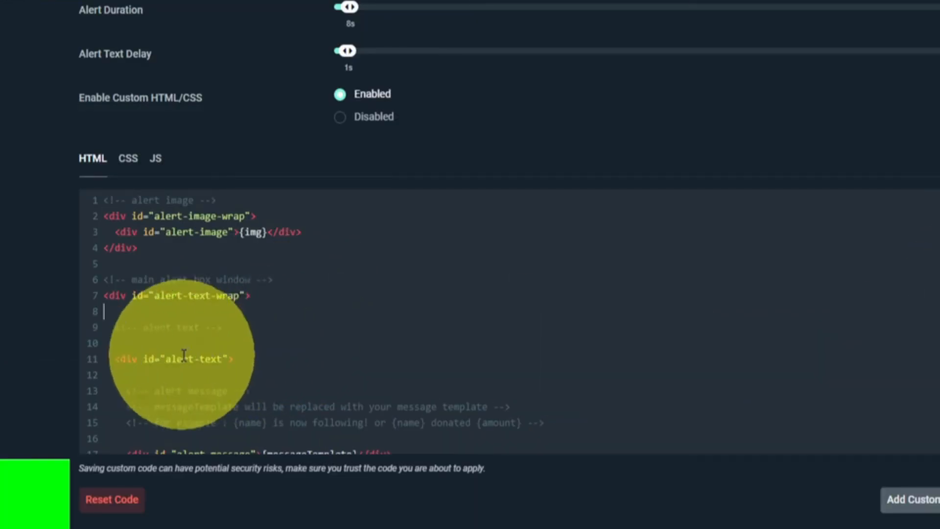
pyautogui.click(137, 377)
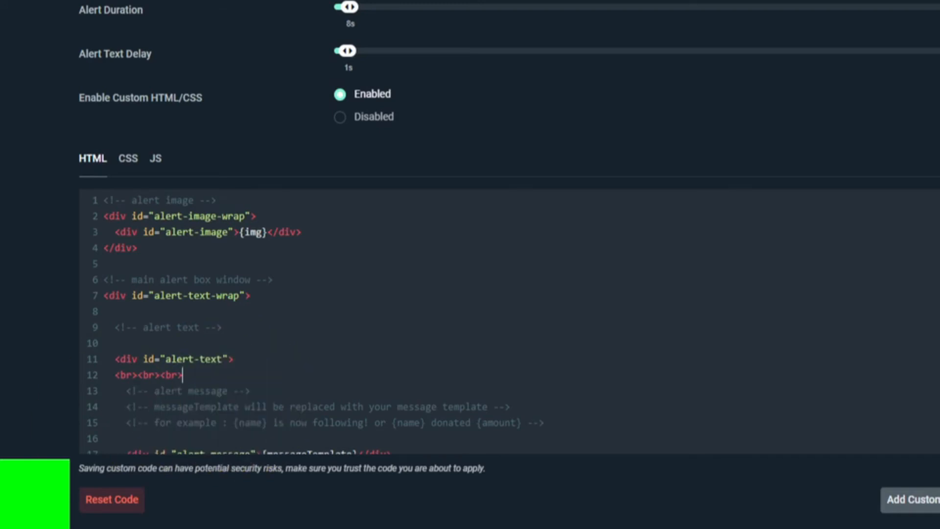
pyautogui.scroll(-5, 470, 265)
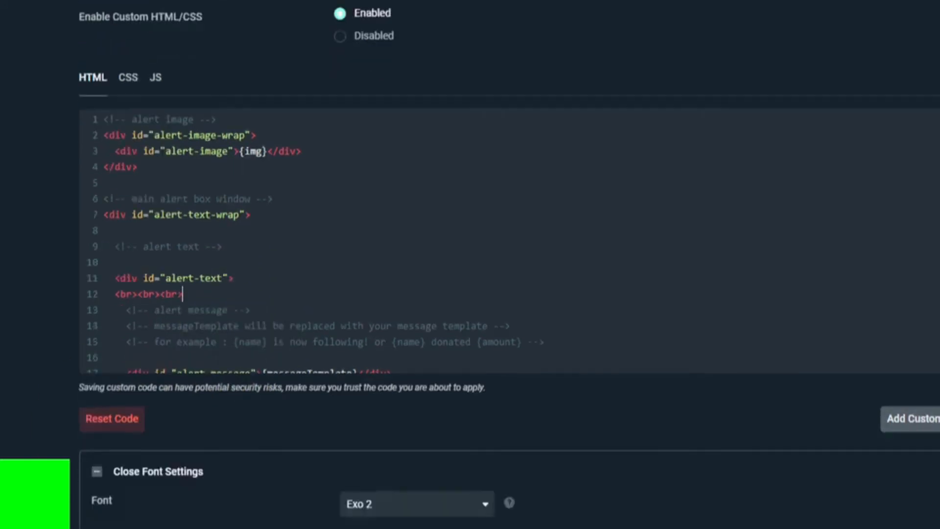
pyautogui.click(519, 510)
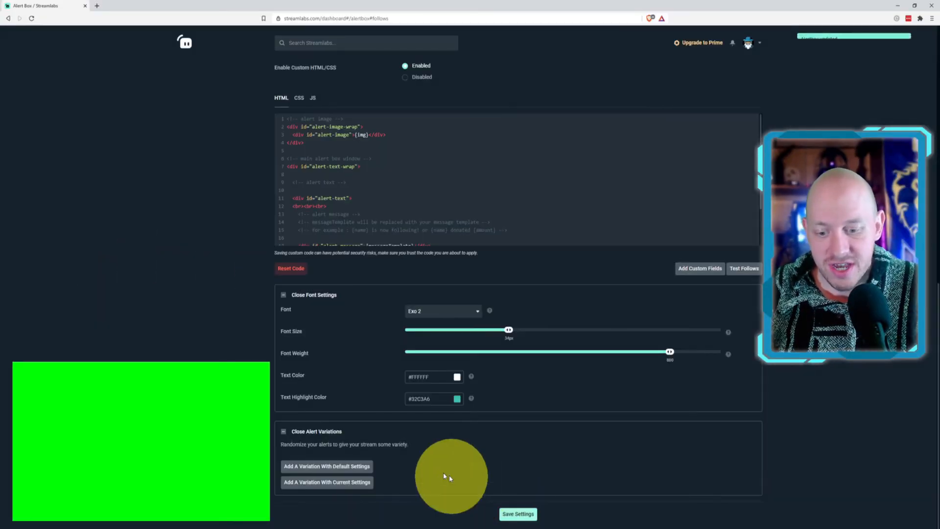
# Queue a test follow alert to check the message's position below the image, and queue a test subscription alert
pyautogui.scroll(6, 210, 365)
pyautogui.scroll(5, 333, 210)
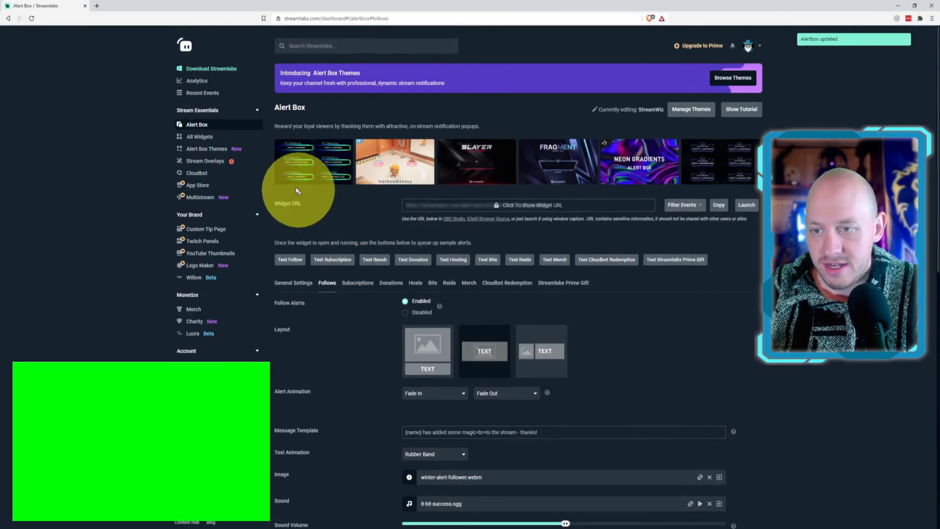
pyautogui.click(290, 260)
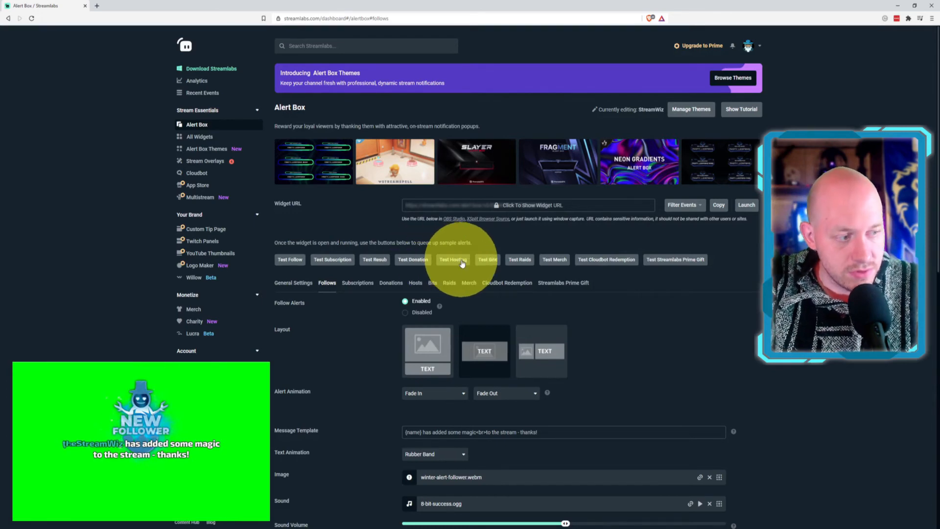
pyautogui.click(317, 260)
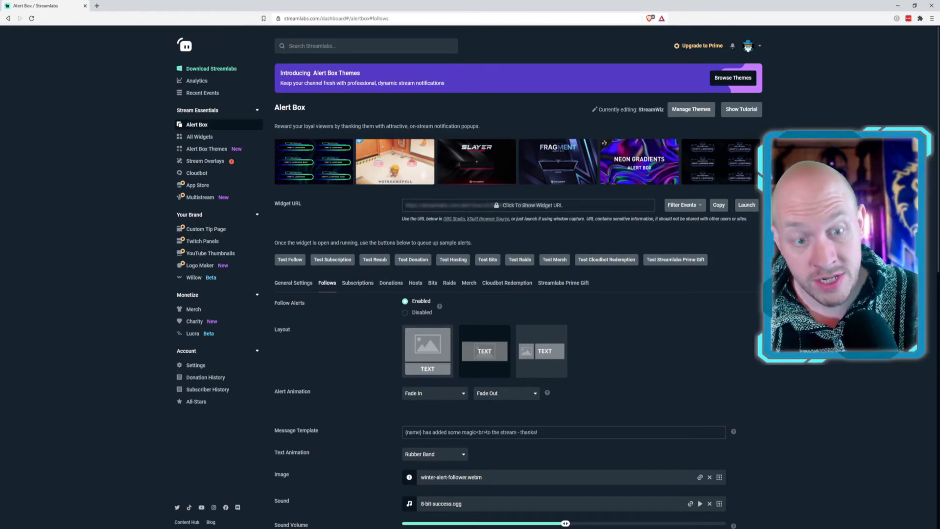
# Look over the event types that can be filtered for the widget URL, and close the list
pyautogui.click(695, 208)
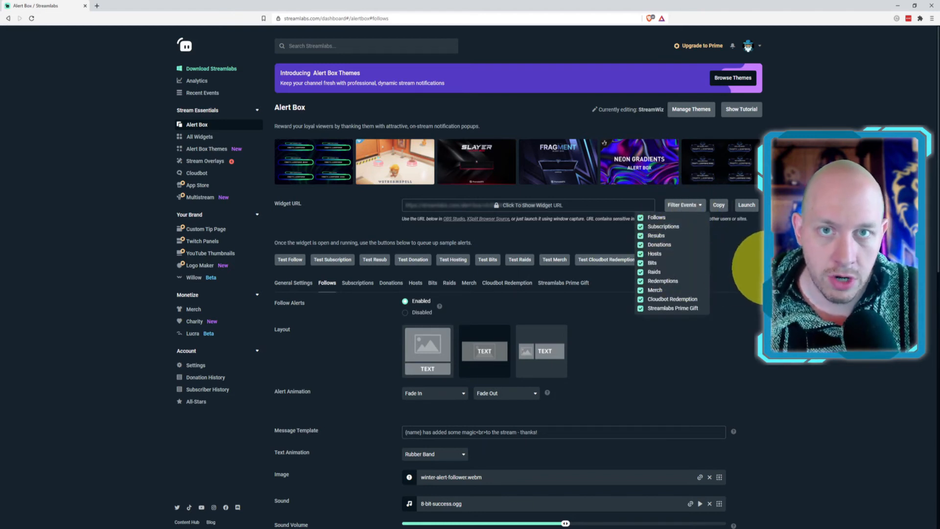
pyautogui.click(730, 255)
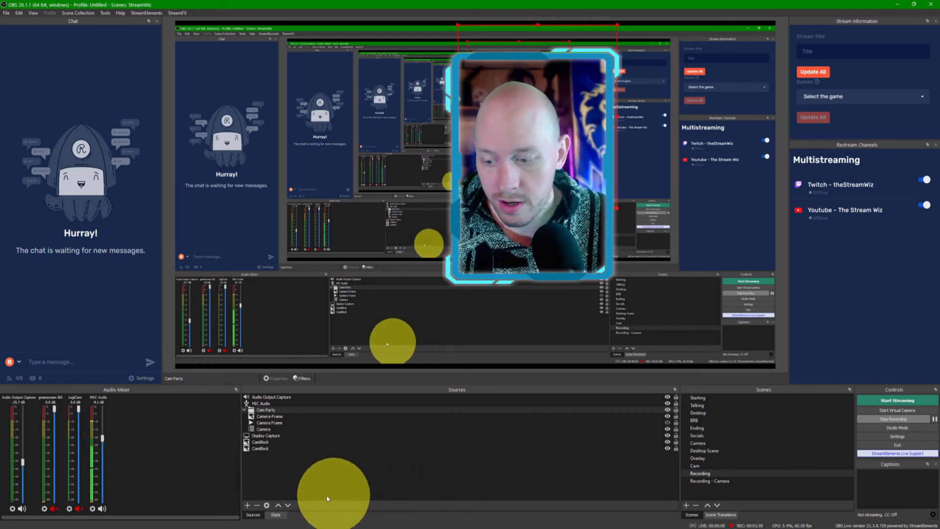
# Add a new browser source named "Streamlabs Alerts" to the Recording scene
pyautogui.click(248, 505)
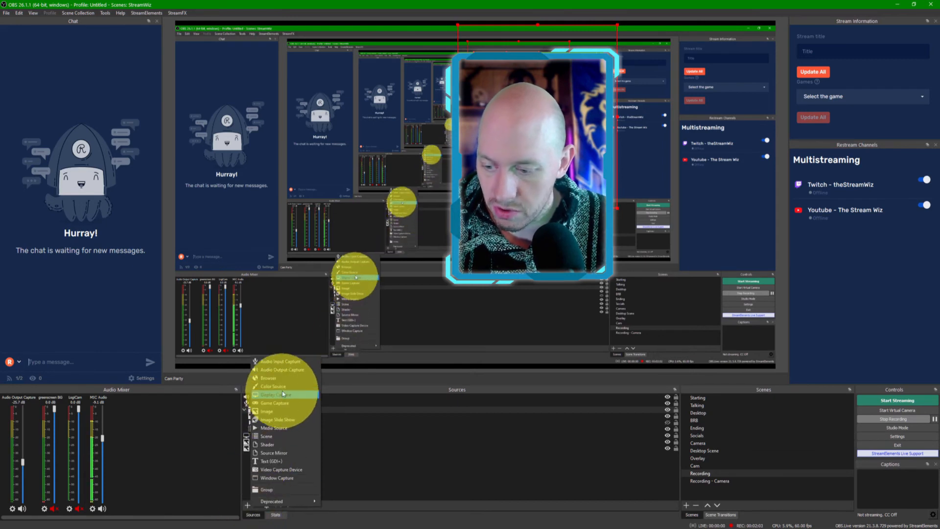
pyautogui.click(288, 379)
pyautogui.click(469, 284)
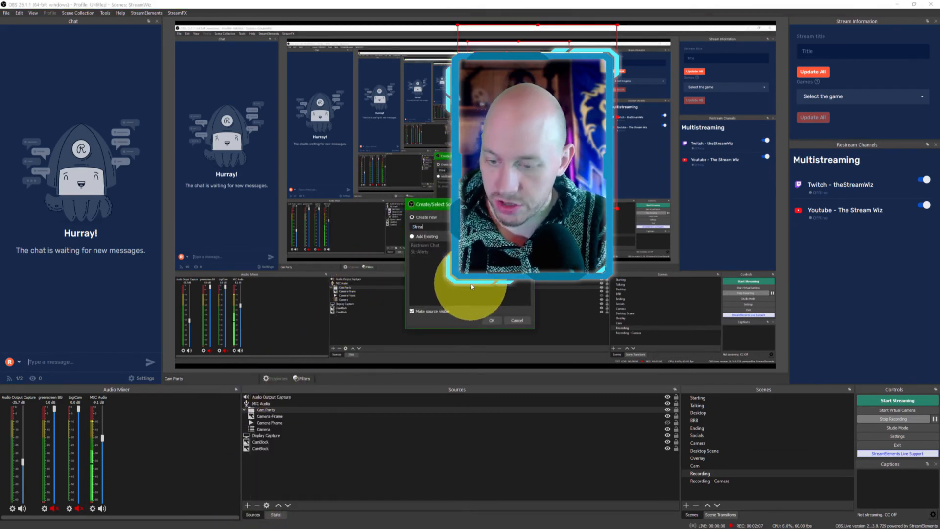
pyautogui.write('Streamlabs Alert')
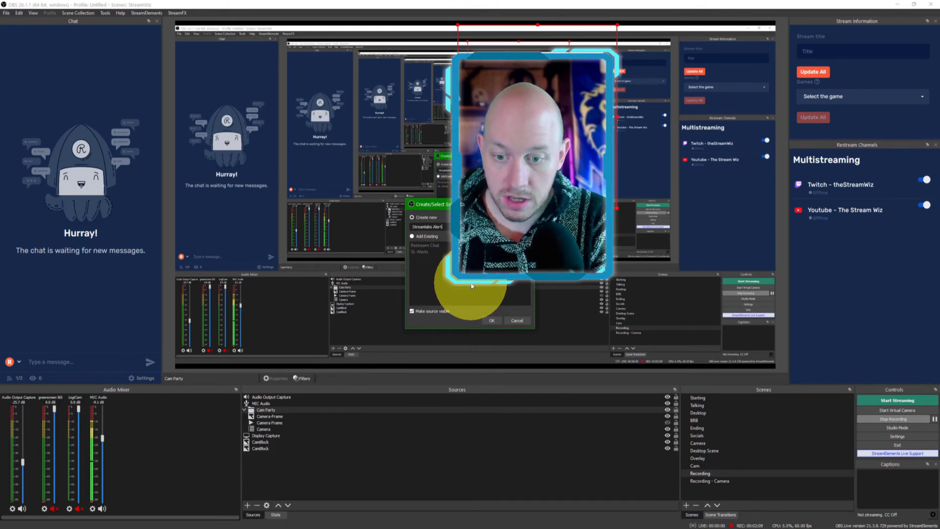
pyautogui.write('s')
pyautogui.press('Return')
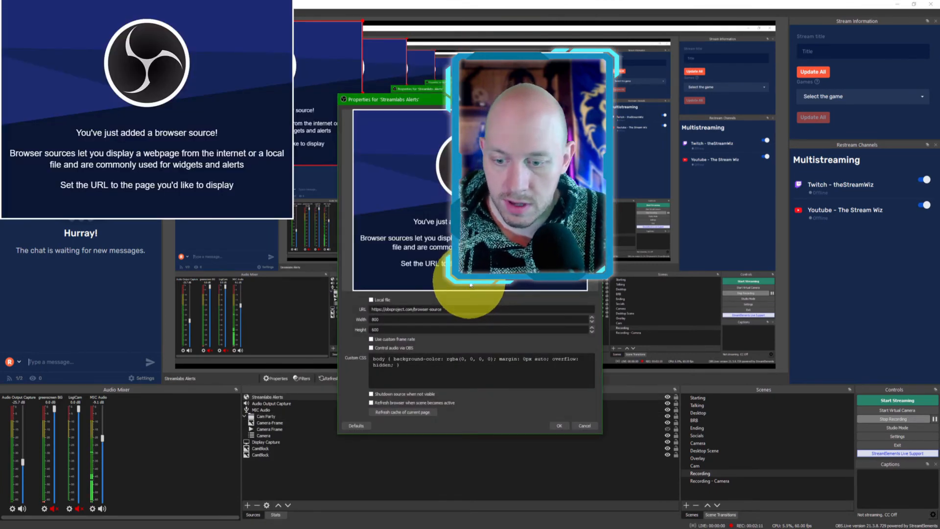
# Replace the Streamlabs Alerts source's placeholder URL with the alert widget URL and accept the properties
pyautogui.click(458, 312)
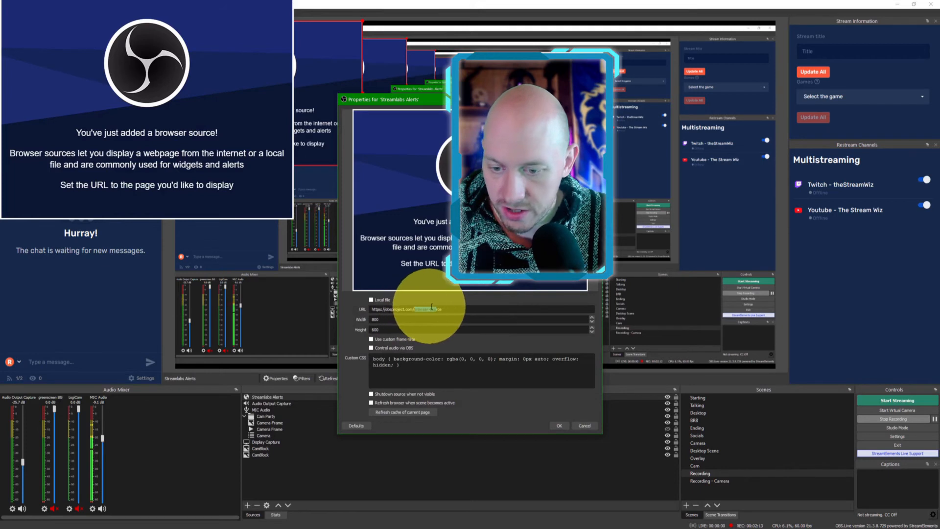
pyautogui.moveTo(449, 311); pyautogui.dragTo(365, 312)
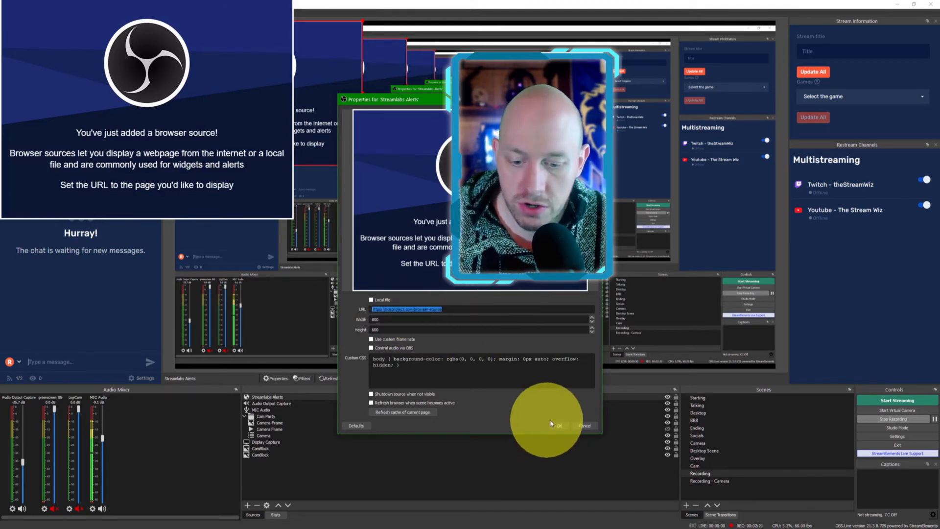
pyautogui.click(562, 429)
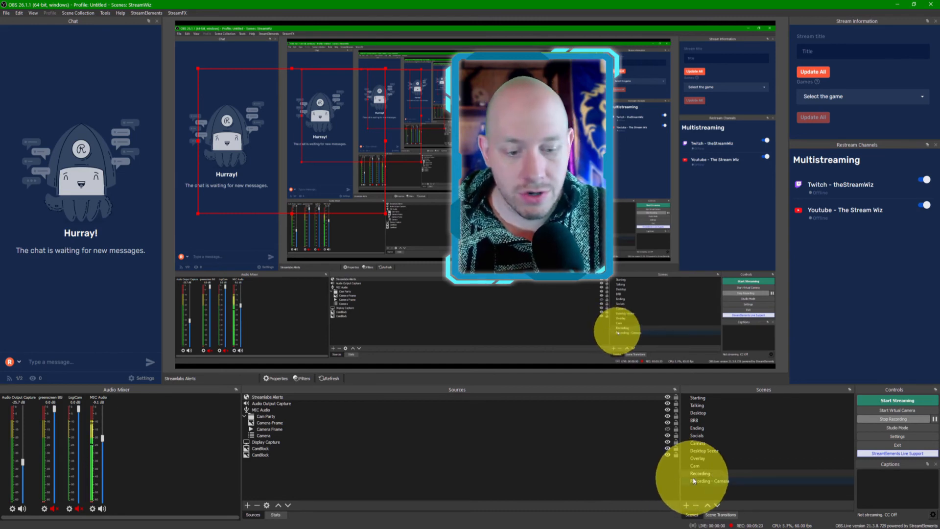
# Create a scene named "Overlay Scene" and add a new browser source named "STREAMLABS" to it
pyautogui.click(687, 506)
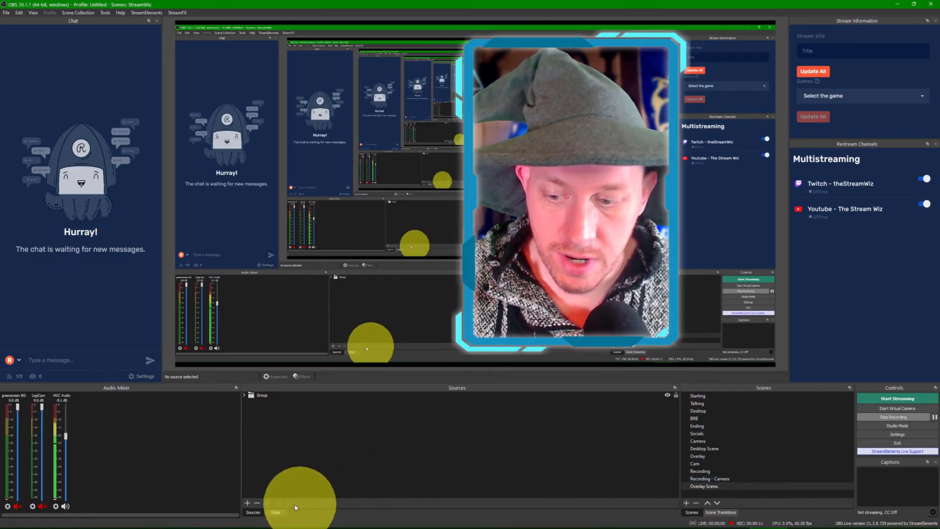
pyautogui.click(251, 502)
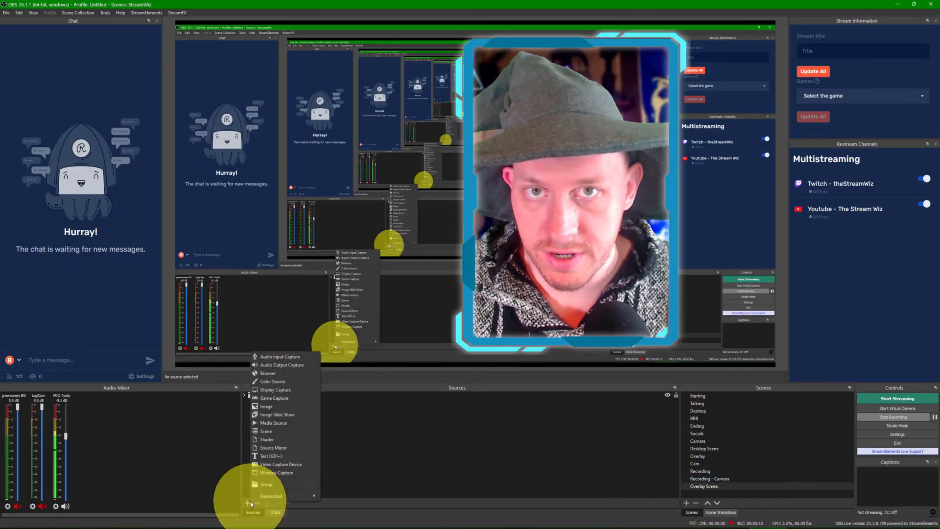
pyautogui.click(249, 504)
pyautogui.click(249, 504)
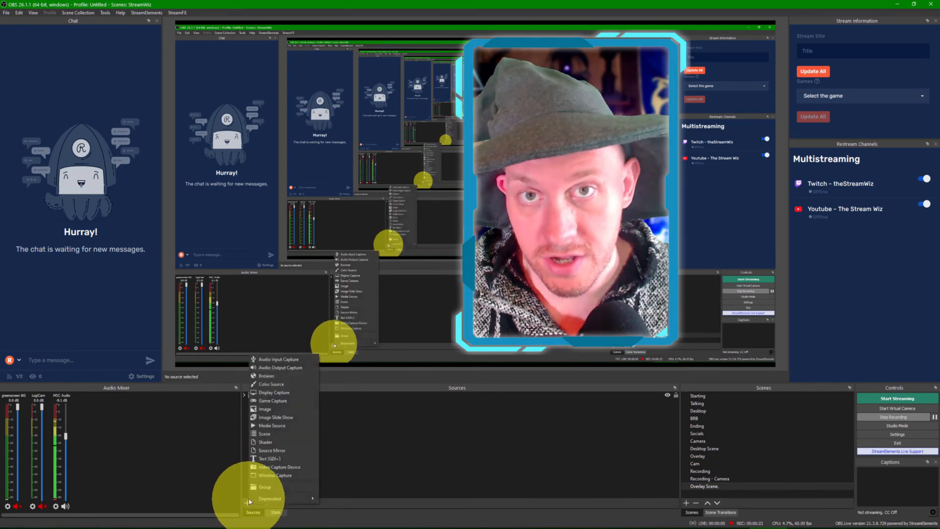
pyautogui.click(283, 372)
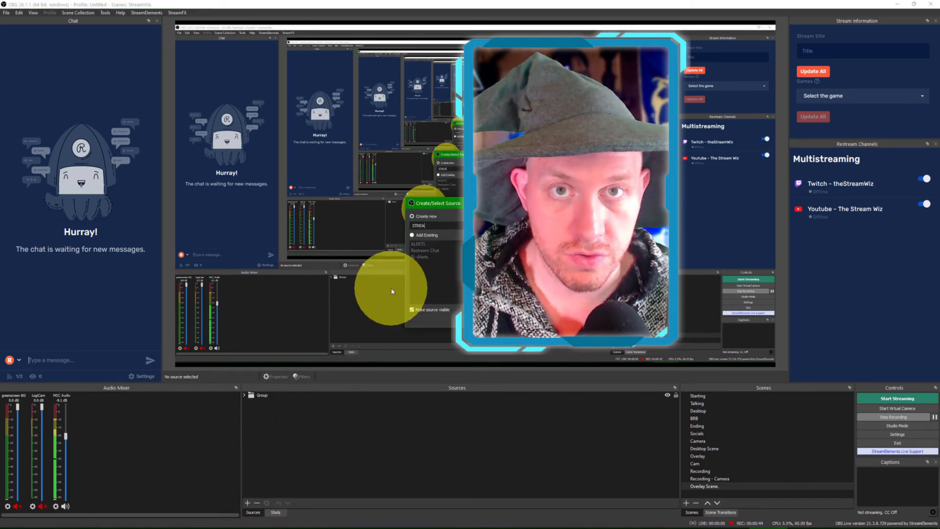
pyautogui.press('Return')
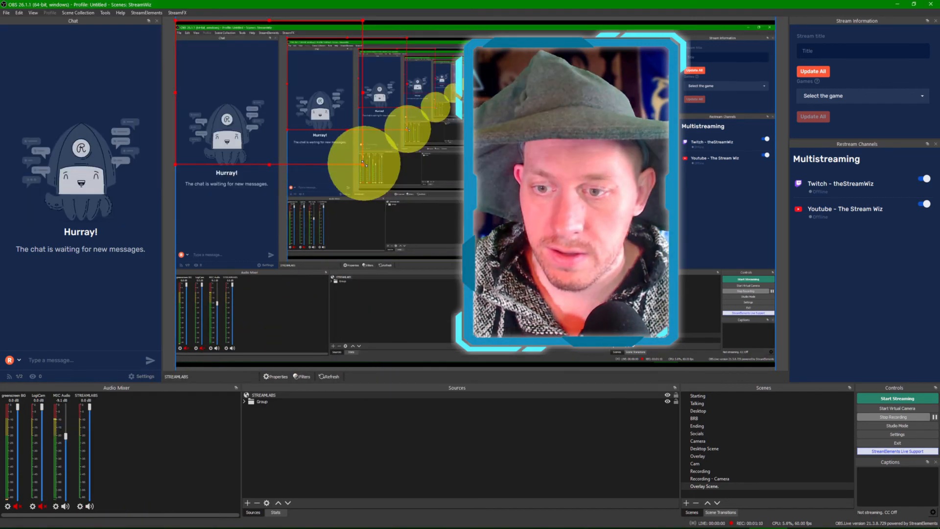
# Enlarge the STREAMLABS source to nearly the full canvas height and center it on the screen
pyautogui.moveTo(363, 164); pyautogui.dragTo(620, 363)
pyautogui.moveTo(572, 317); pyautogui.dragTo(665, 314)
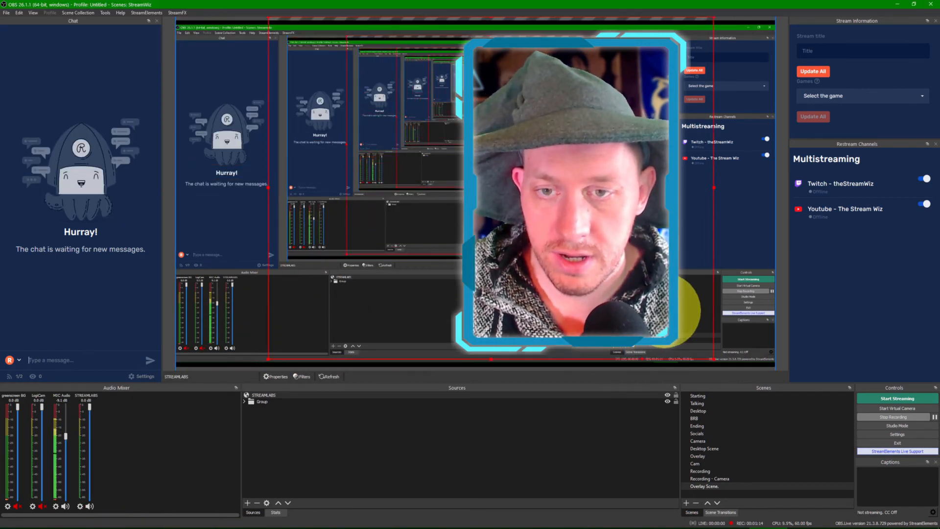
pyautogui.rightClick(298, 394)
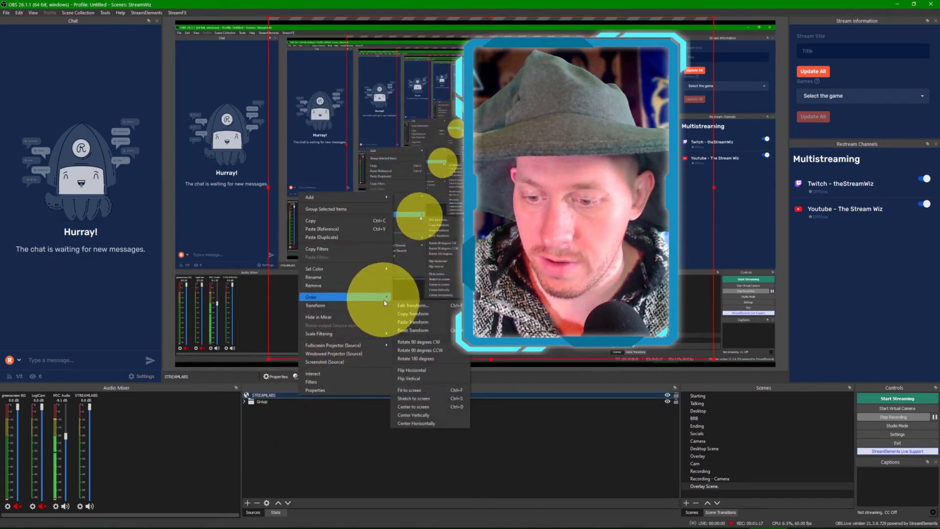
pyautogui.click(449, 407)
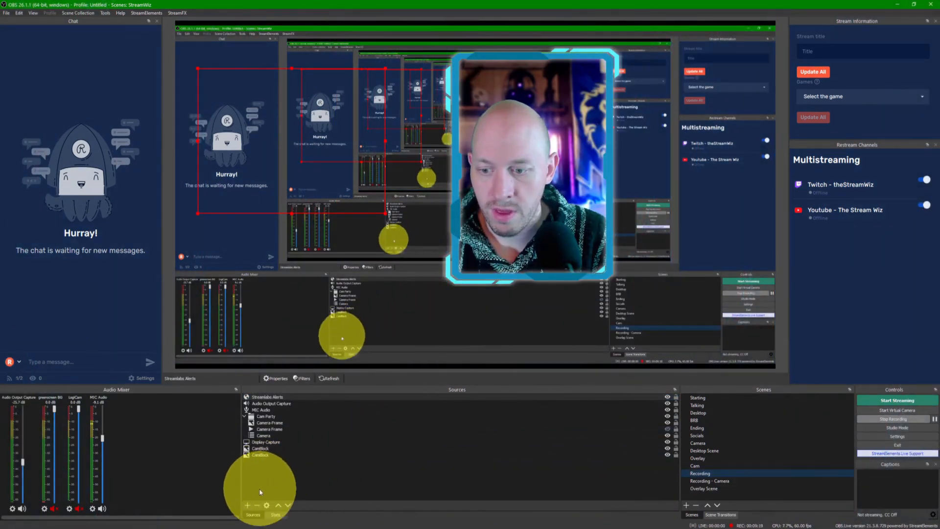
# Add the existing Overlay Scene as a scene source in the Recording scene
pyautogui.click(247, 506)
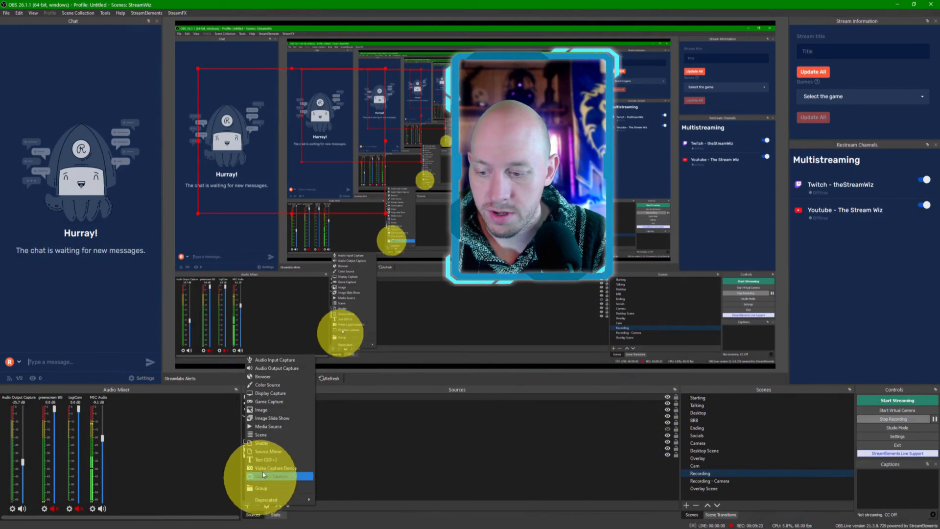
pyautogui.click(271, 435)
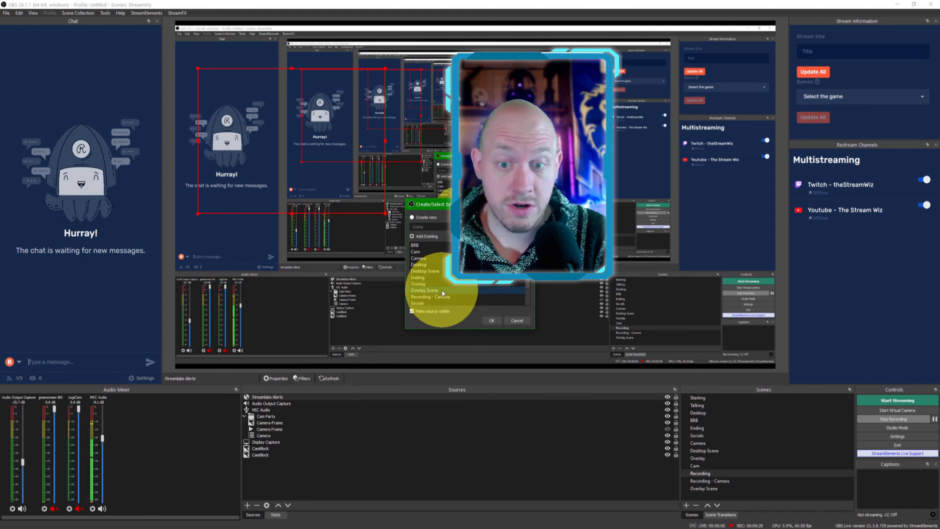
pyautogui.click(494, 321)
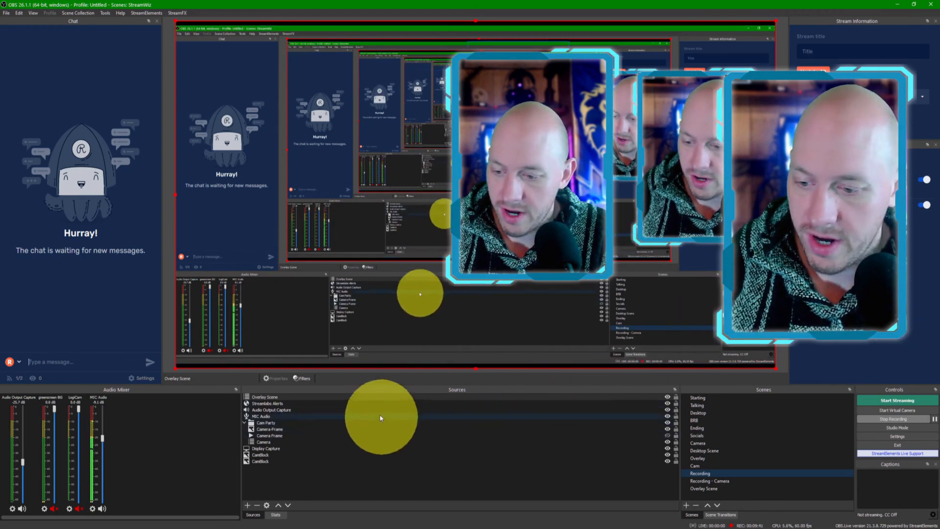
# Remove the Streamlabs Alerts browser source from the Recording scene
pyautogui.click(375, 403)
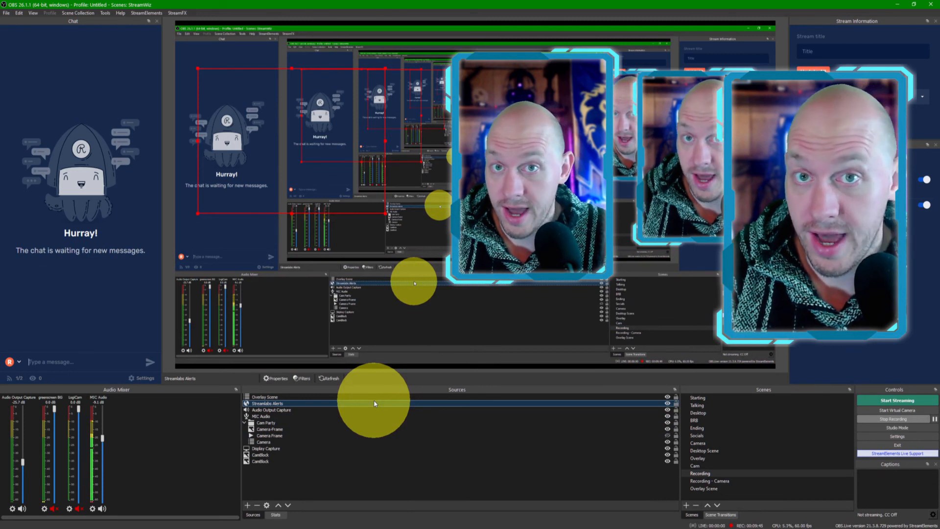
pyautogui.press('Delete')
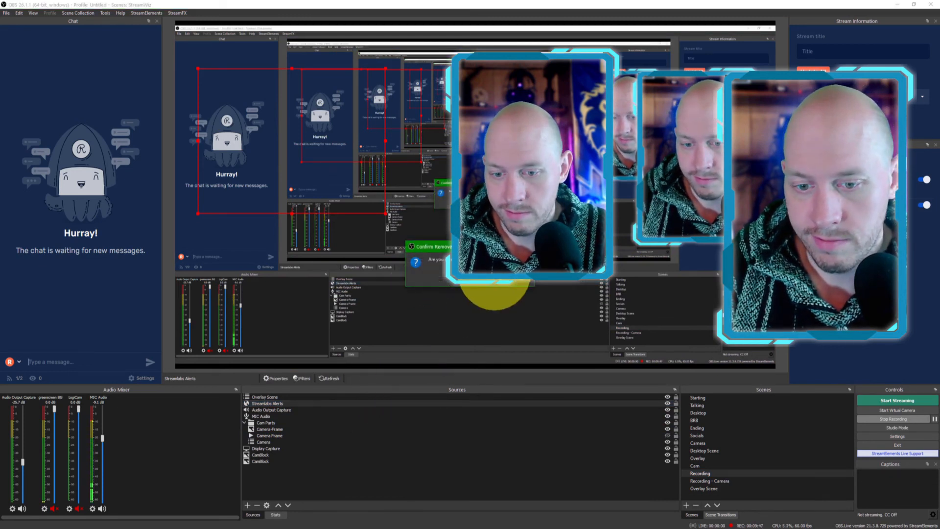
pyautogui.click(495, 275)
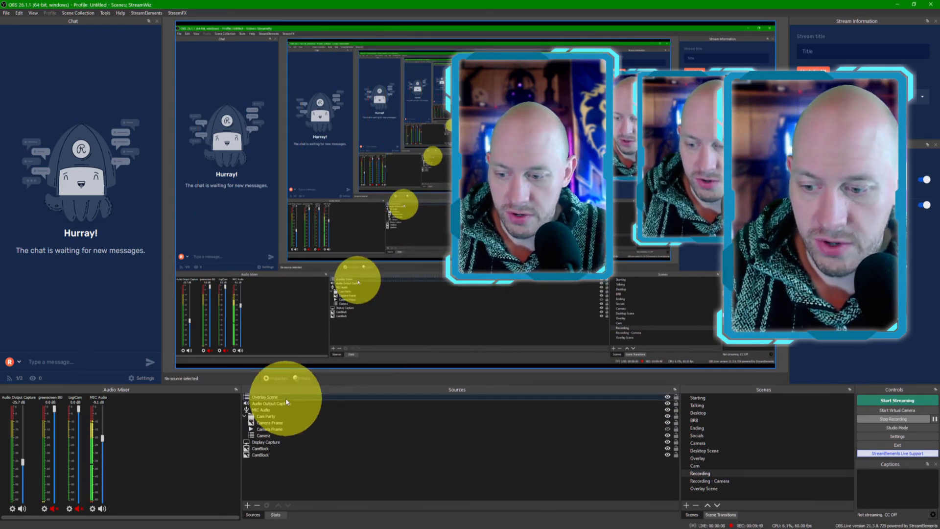